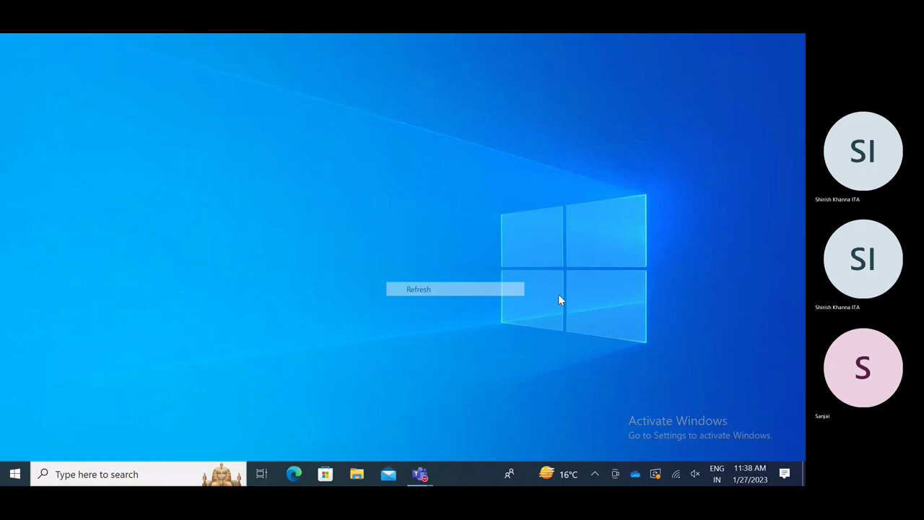
pyautogui.rightClick(554, 218)
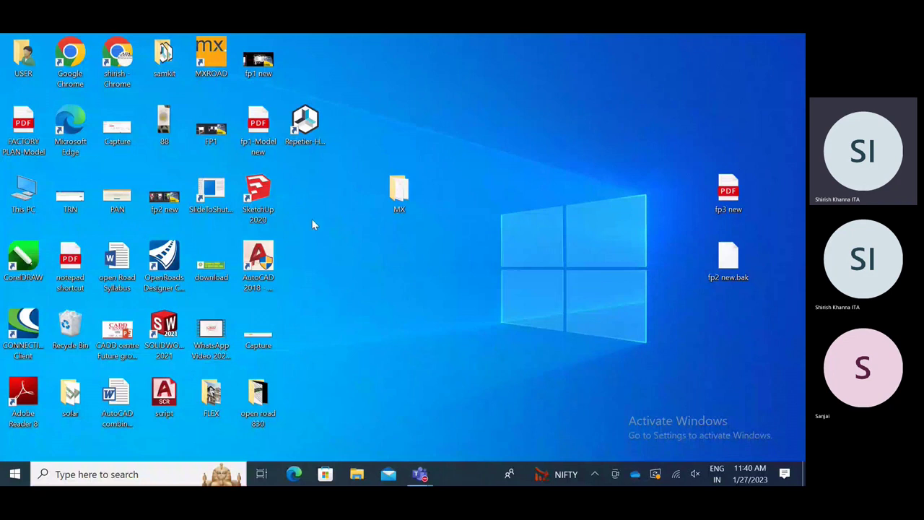
# Open Repetier-Host from the desktop, move its window higher on the screen and minimize it.
pyautogui.click(314, 140)
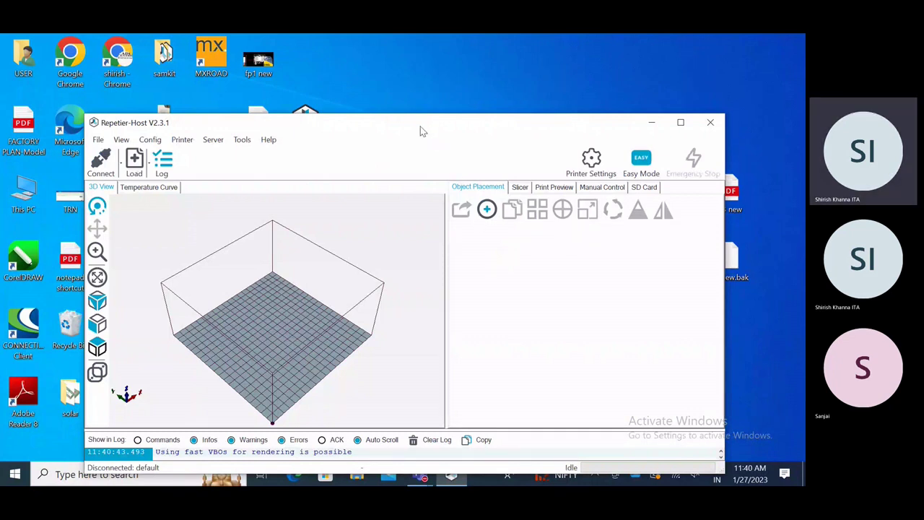
pyautogui.moveTo(420, 127); pyautogui.dragTo(440, 77)
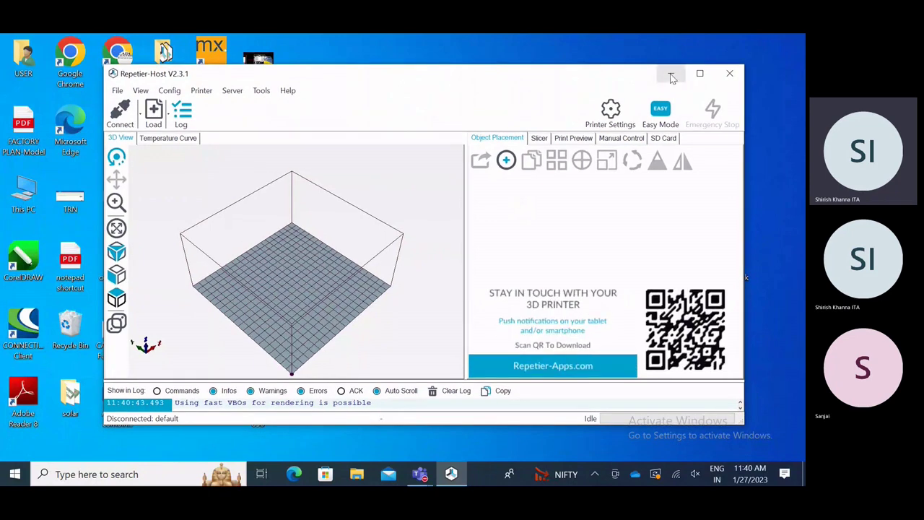
pyautogui.click(671, 75)
pyautogui.rightClick(600, 140)
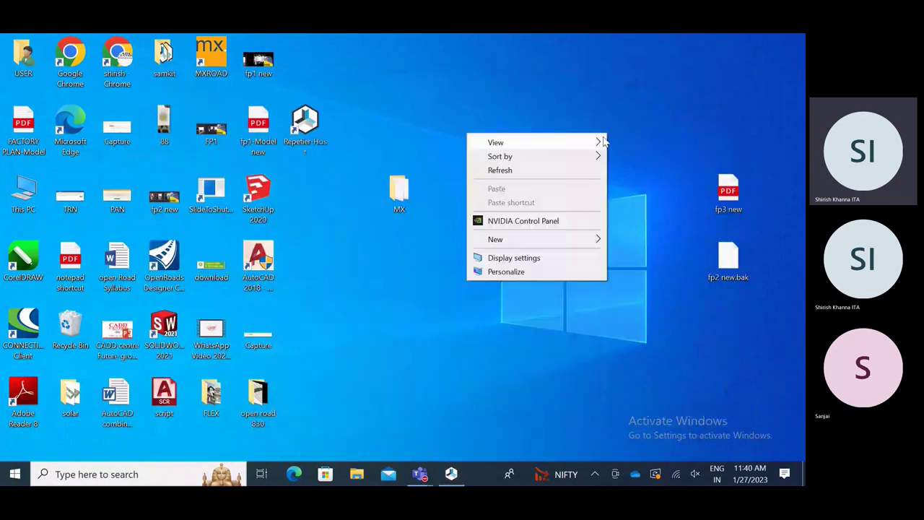
pyautogui.click(333, 325)
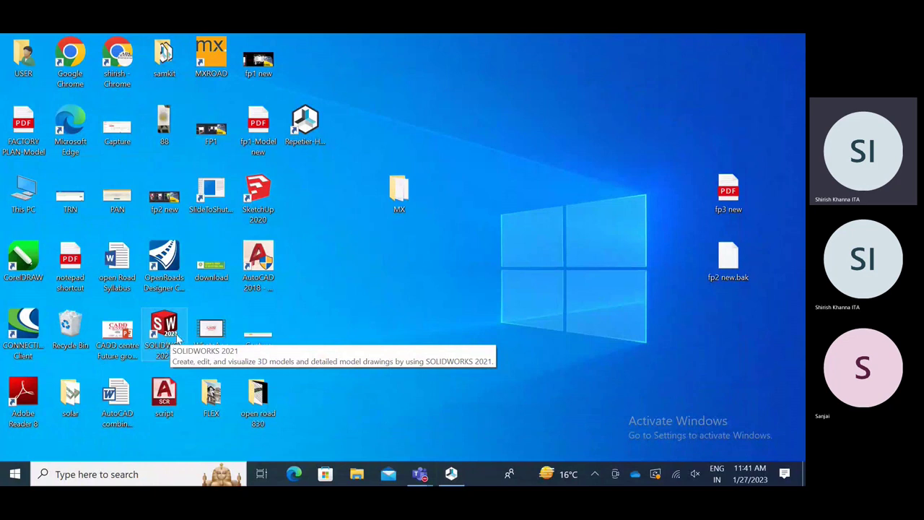
# Open the samkit folder at full size to examine its files, pick out the Part1 Repetier-Host file, and minimize the folder.
pyautogui.doubleClick(177, 72)
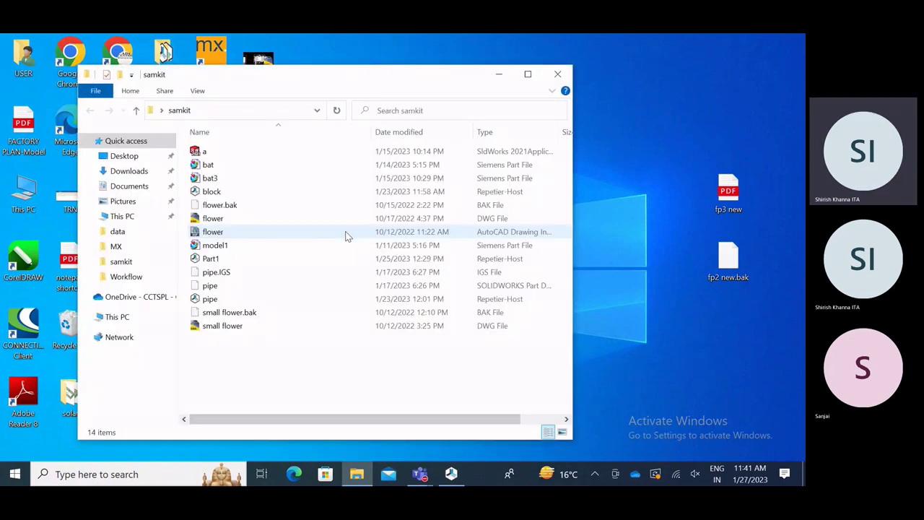
pyautogui.click(528, 75)
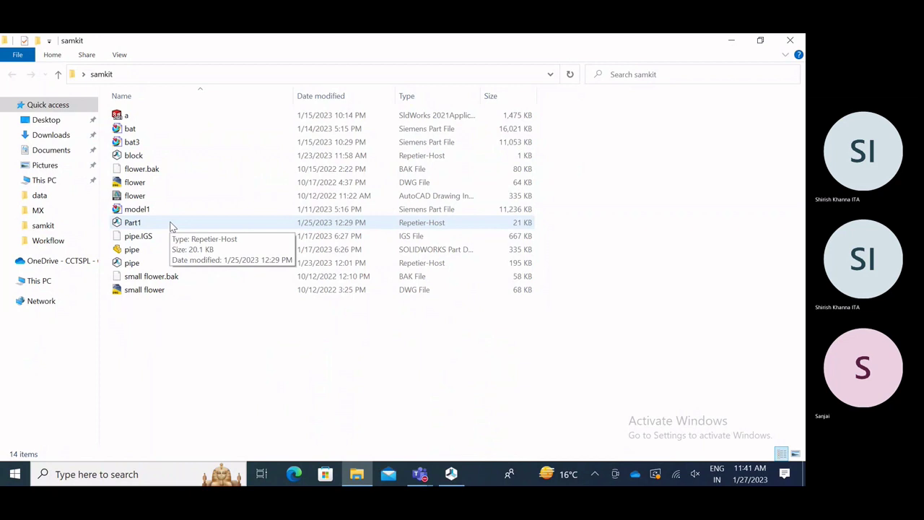
pyautogui.doubleClick(171, 225)
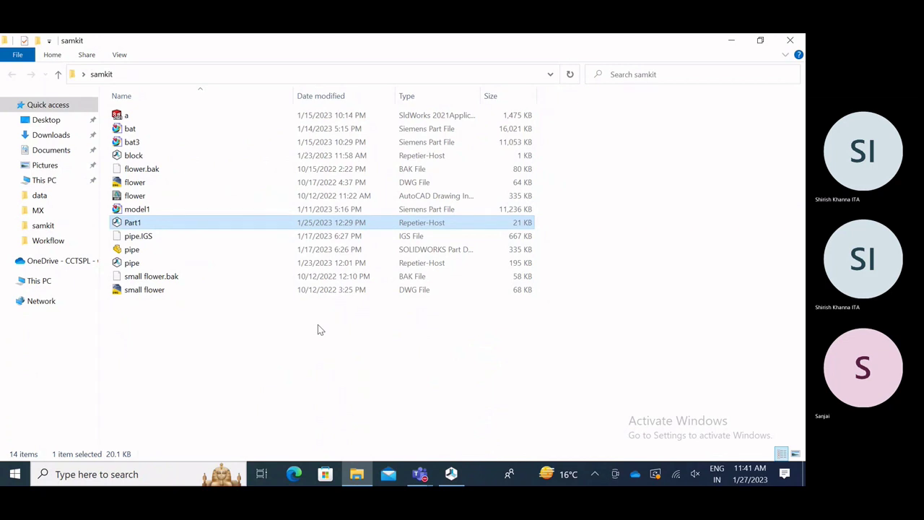
pyautogui.click(731, 41)
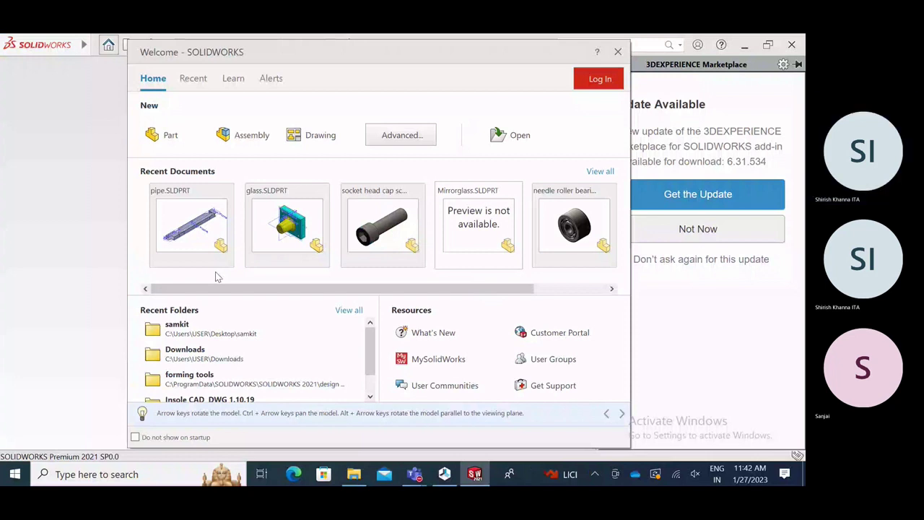
# Create a new part in SOLIDWORKS and show the Front, Top and Right planes together with the origin.
pyautogui.click(164, 138)
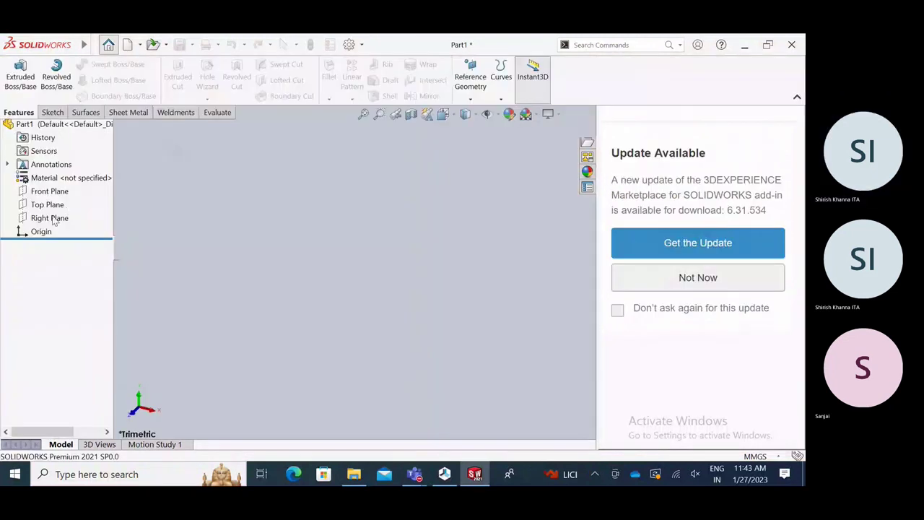
pyautogui.click(45, 282)
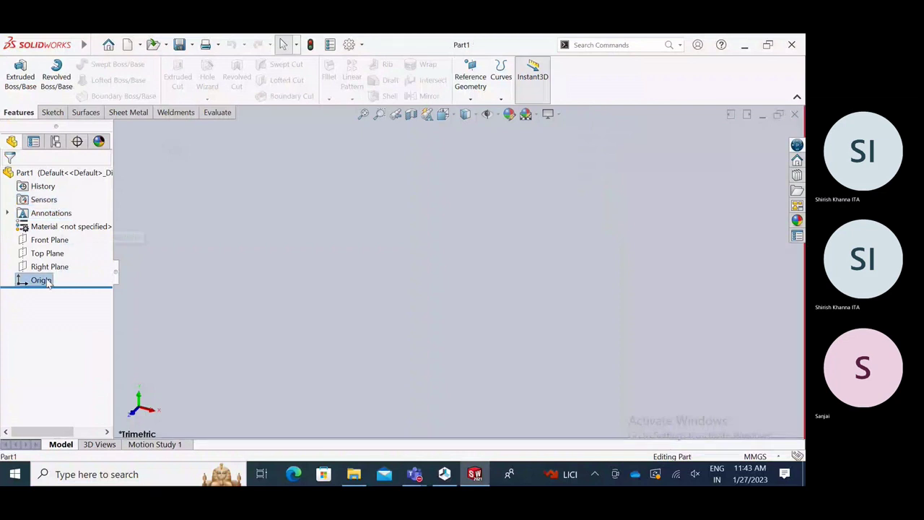
pyautogui.keyDown('shift'); pyautogui.click(48, 283); pyautogui.keyUp('shift')
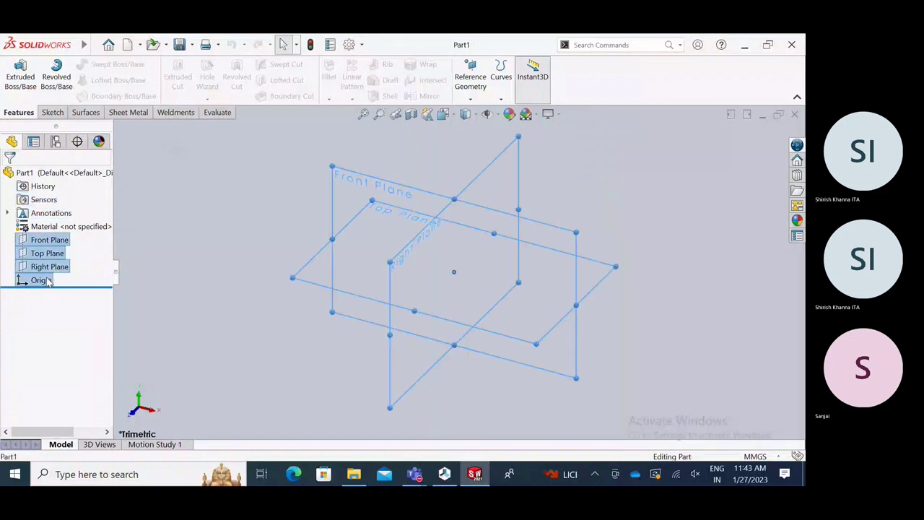
pyautogui.rightClick(48, 282)
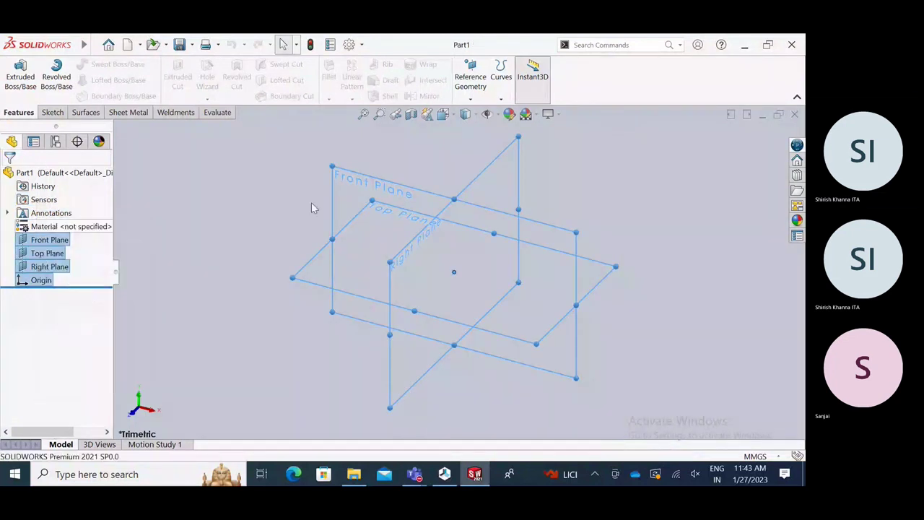
# On the Top Plane, sketch a closed house-shaped line profile about 89 mm wide, with its base through the origin and its apex on the vertical axis.
pyautogui.click(377, 195)
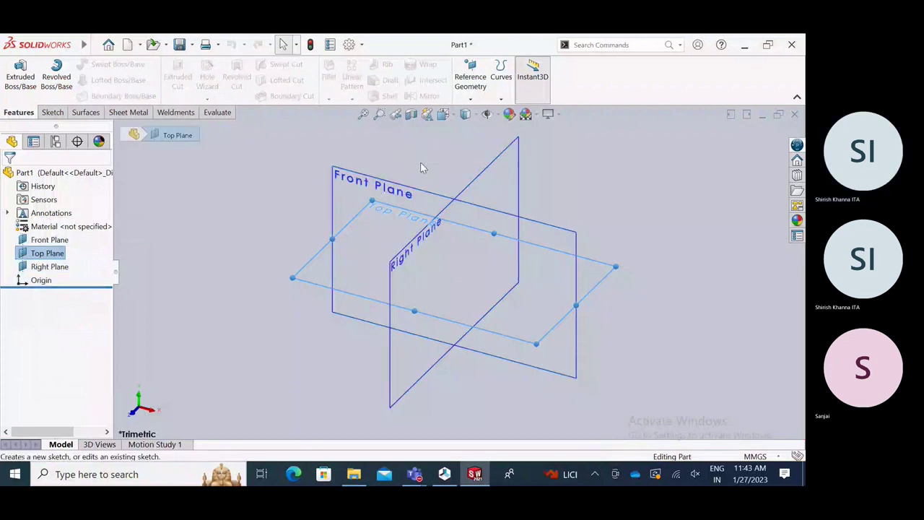
pyautogui.click(421, 162)
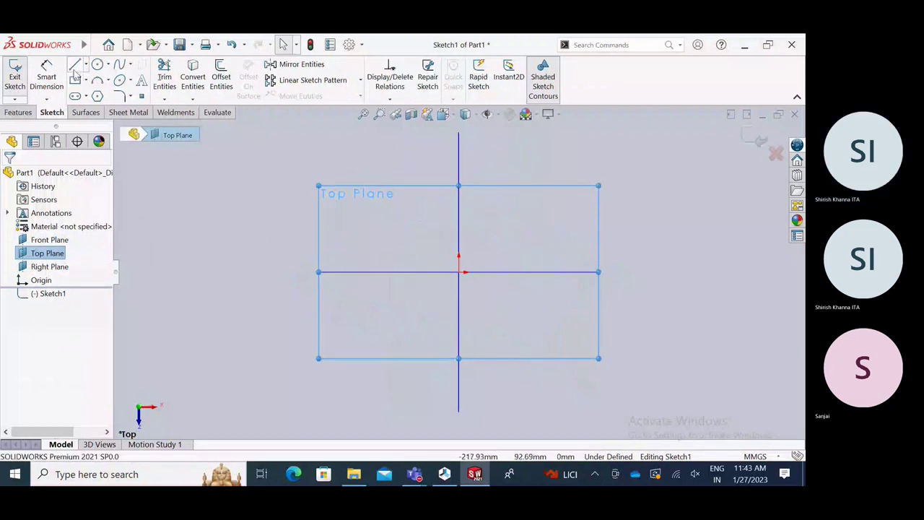
pyautogui.press('l')
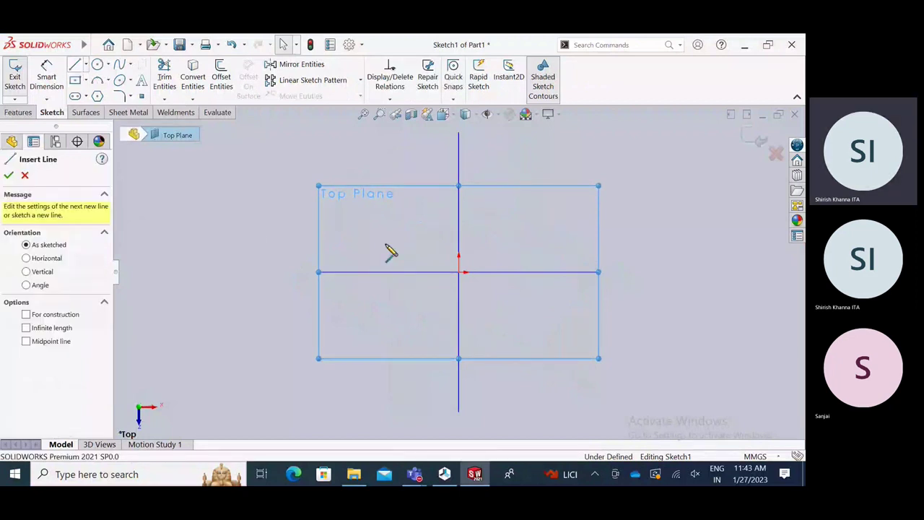
pyautogui.click(383, 272)
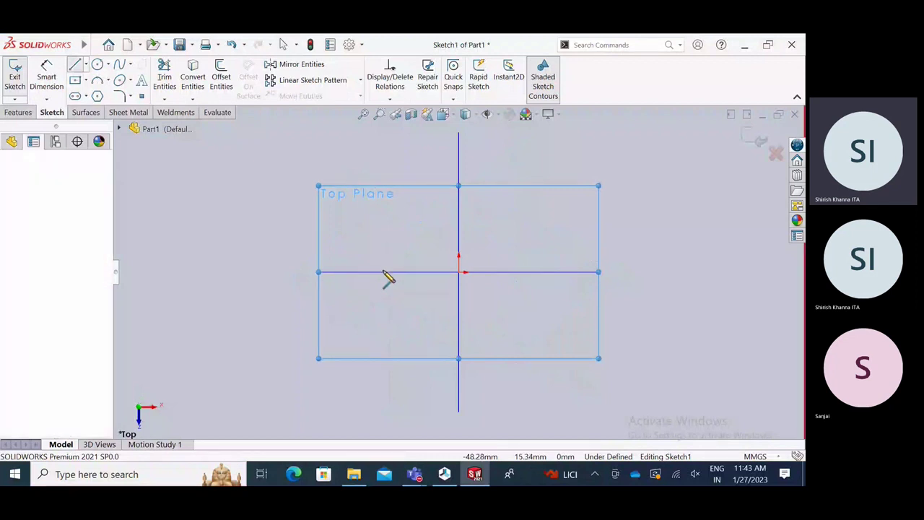
pyautogui.click(385, 273)
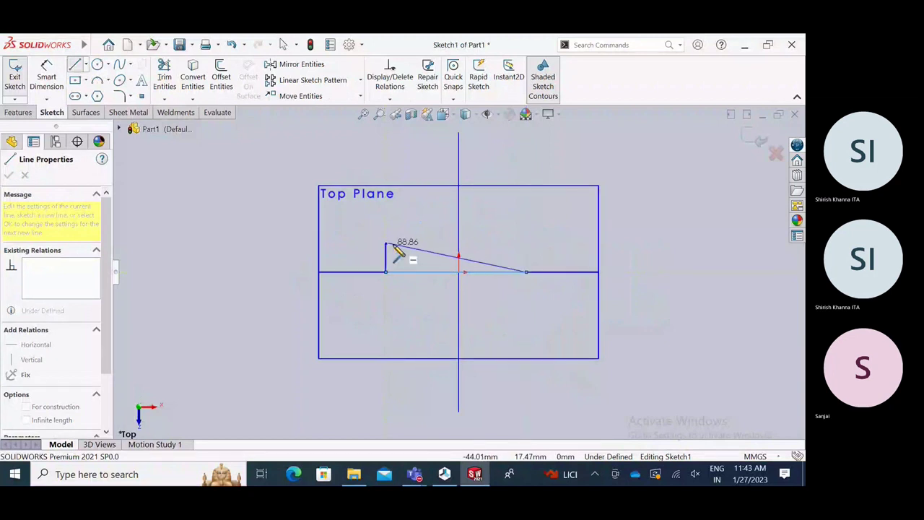
pyautogui.click(525, 244)
pyautogui.click(458, 169)
pyautogui.click(387, 244)
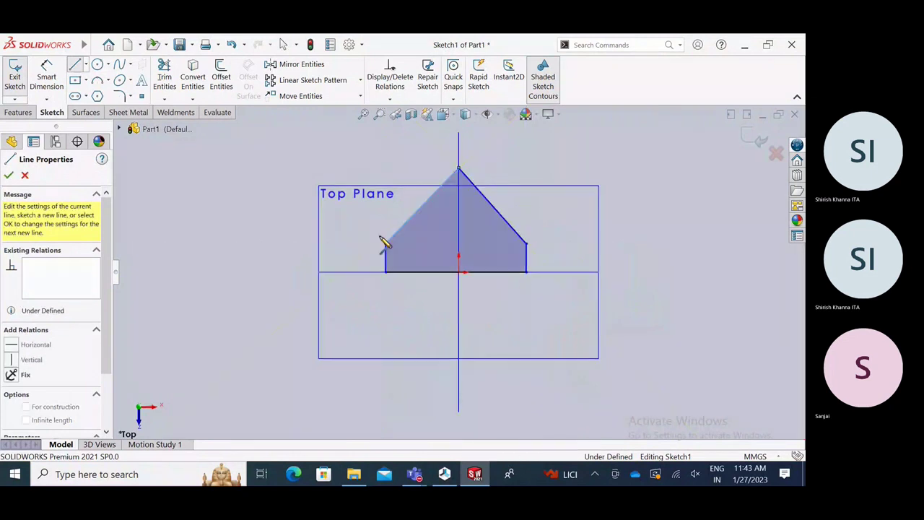
pyautogui.click(385, 244)
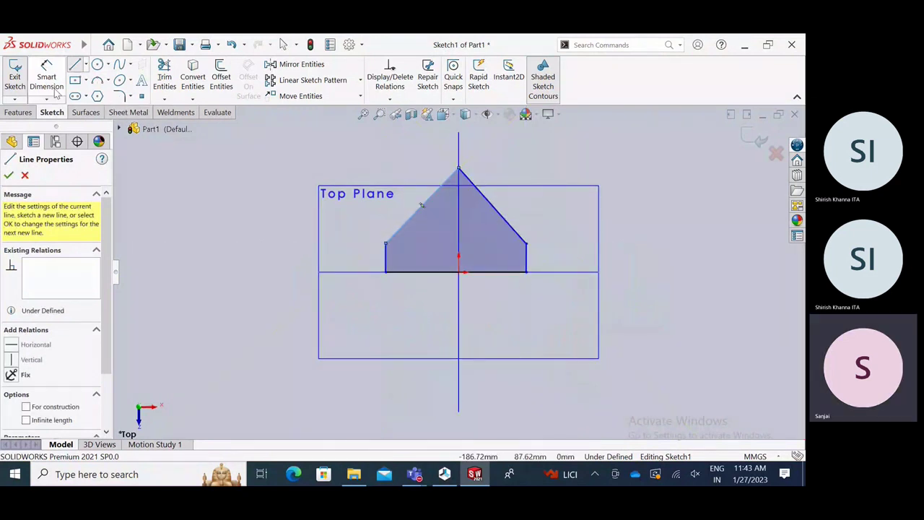
pyautogui.press('Escape')
pyautogui.press('Escape')
# Dimension the profile's horizontal base line and set its length to 30 mm.
pyautogui.press('d')
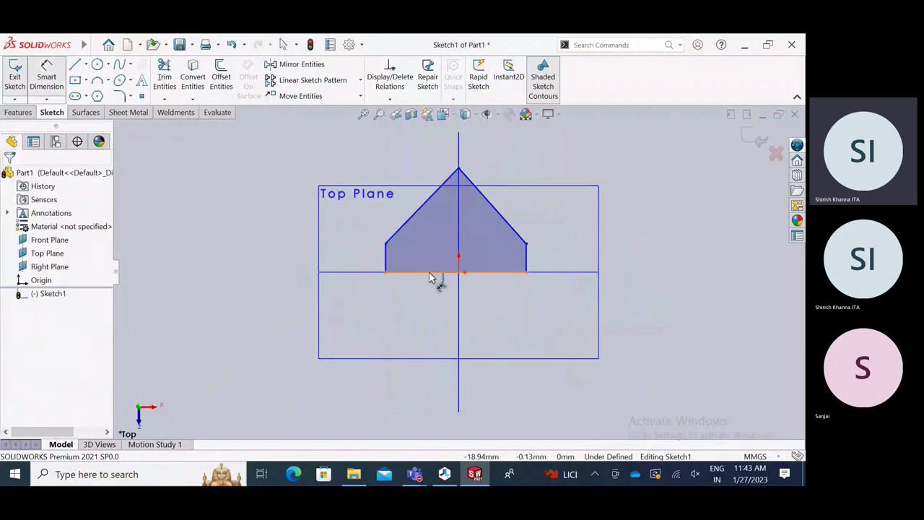
pyautogui.click(430, 277)
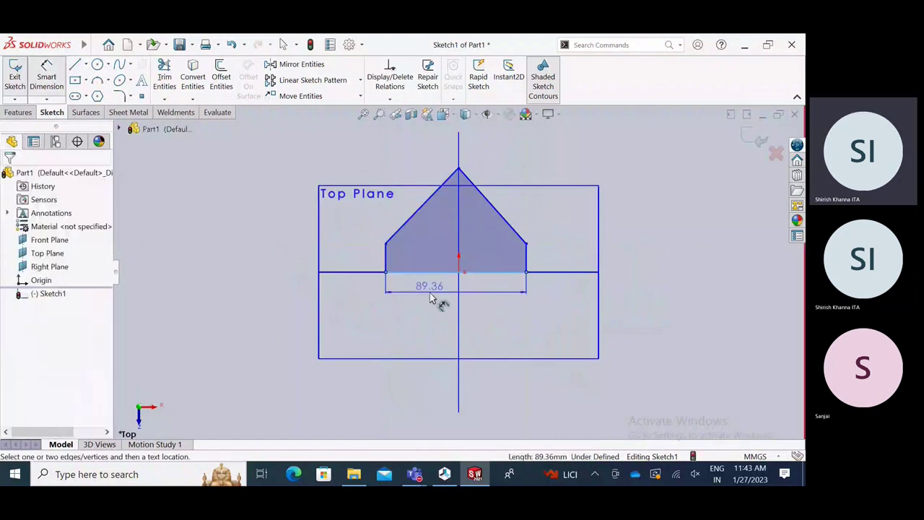
pyautogui.click(430, 297)
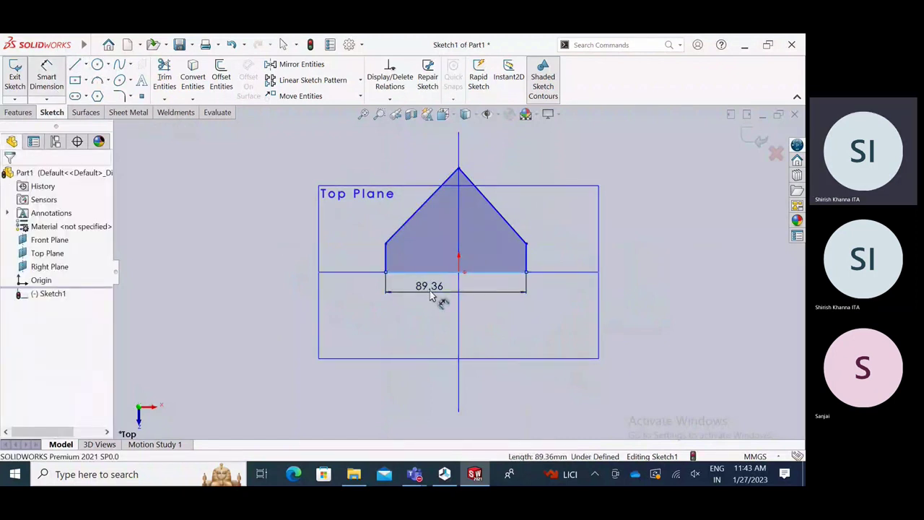
pyautogui.doubleClick(430, 296)
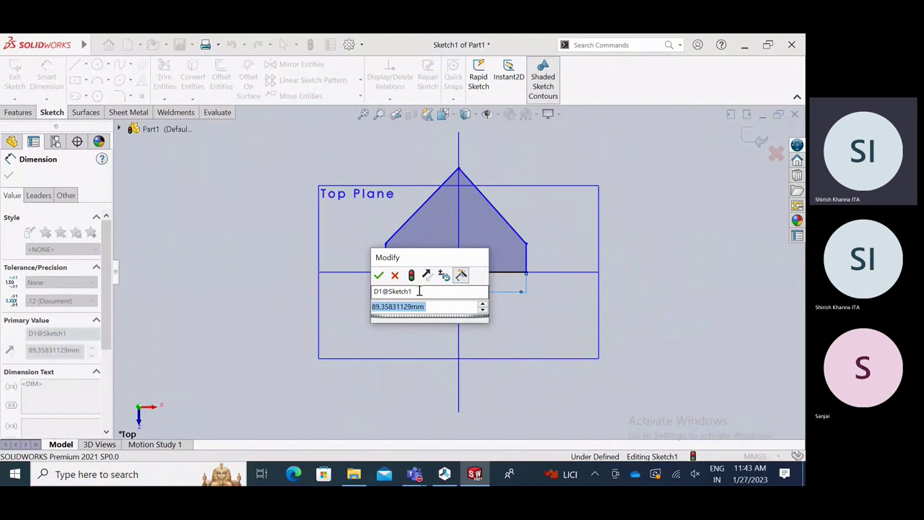
pyautogui.moveTo(439, 260)
pyautogui.mouseDown()
pyautogui.moveTo(279, 248)
pyautogui.moveTo(264, 235)
pyautogui.mouseUp()
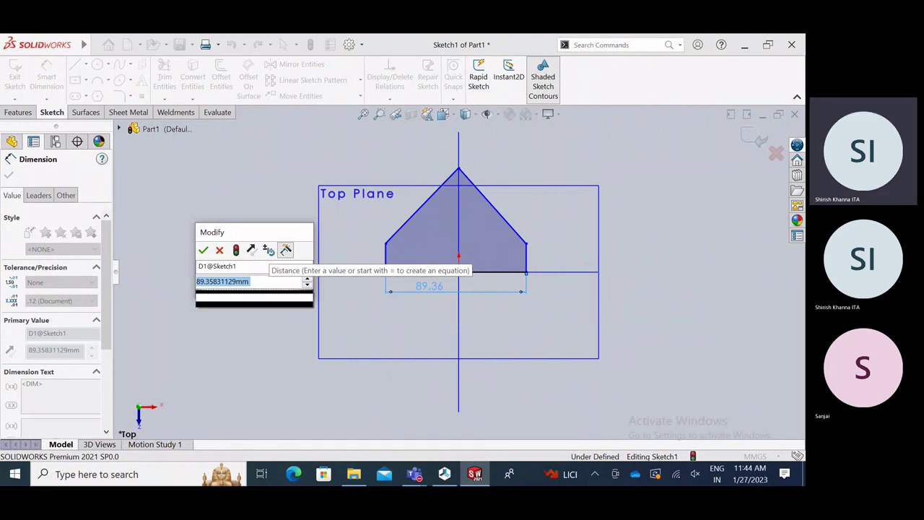
pyautogui.write('30')
pyautogui.press('Return')
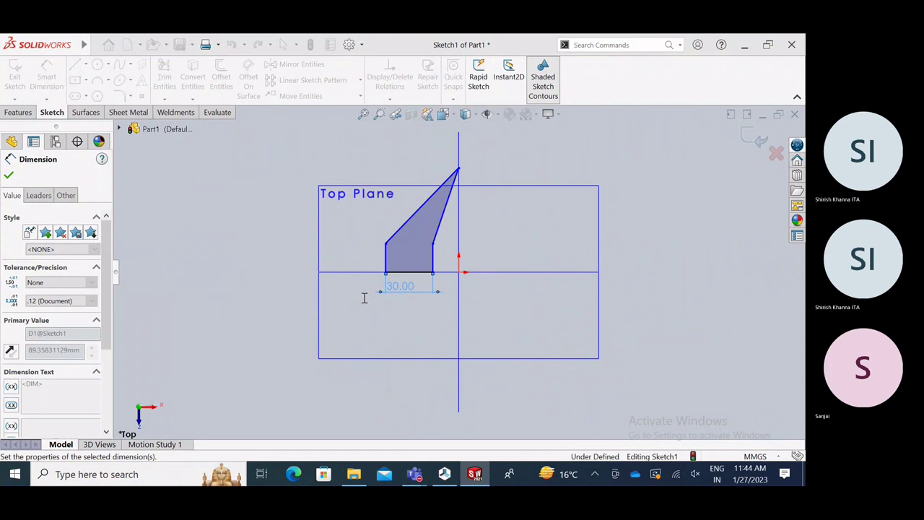
# Centre the base line on the origin with a 0 mm dimension between its midpoint and the origin.
pyautogui.click(409, 274)
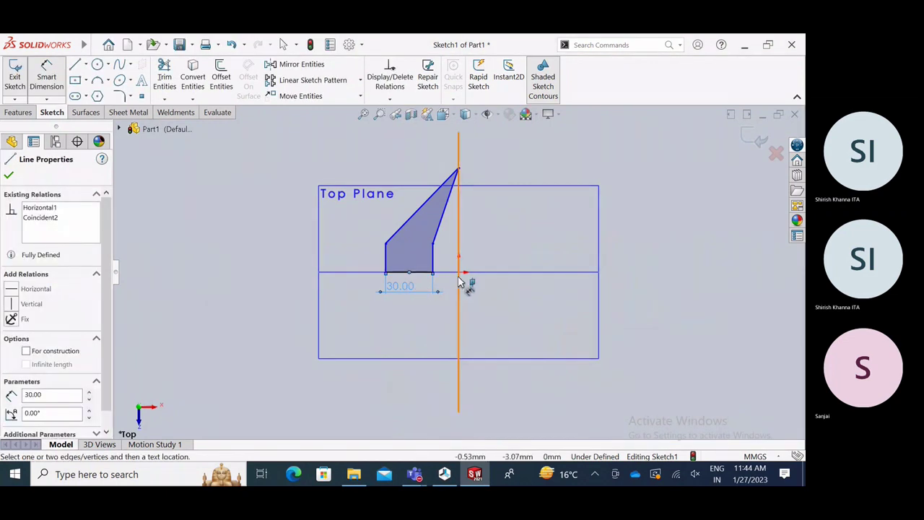
pyautogui.click(460, 274)
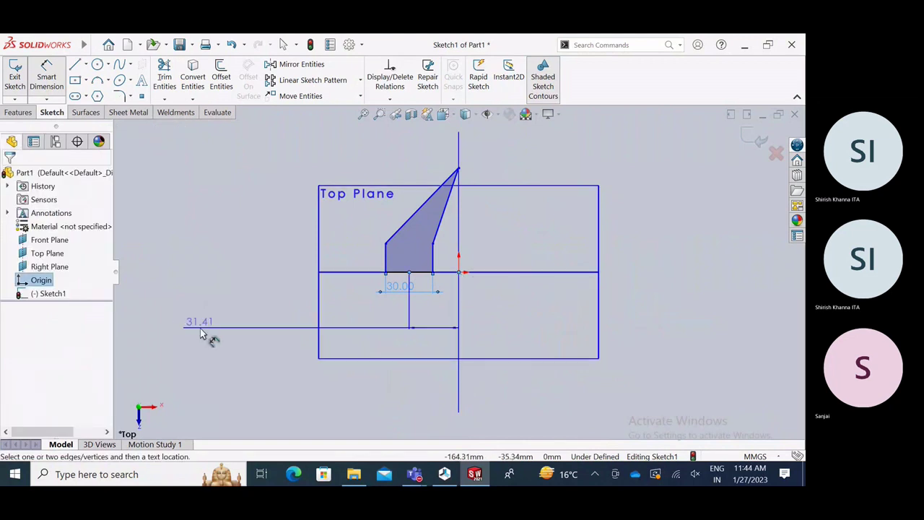
pyautogui.click(202, 334)
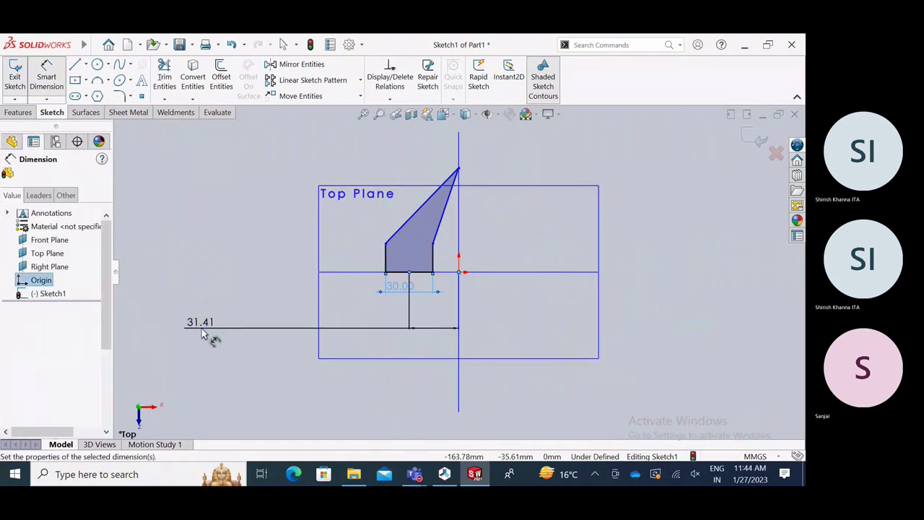
pyautogui.write('0')
pyautogui.press('Return')
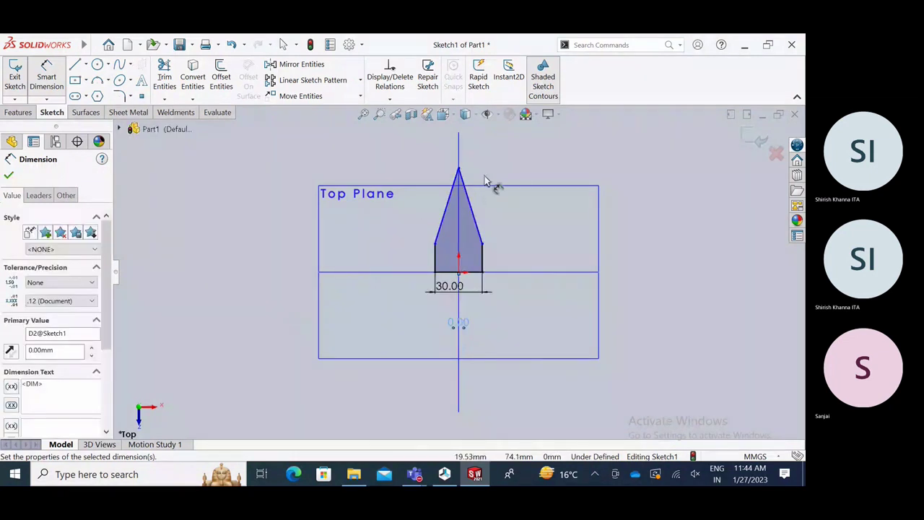
# Reshape the profile by levelling both shoulder corners about 10.5 mm above the base and lowering the apex to about 23 mm.
pyautogui.scroll(3, 491, 206)
pyautogui.scroll(-5, 466, 241)
pyautogui.press('space')
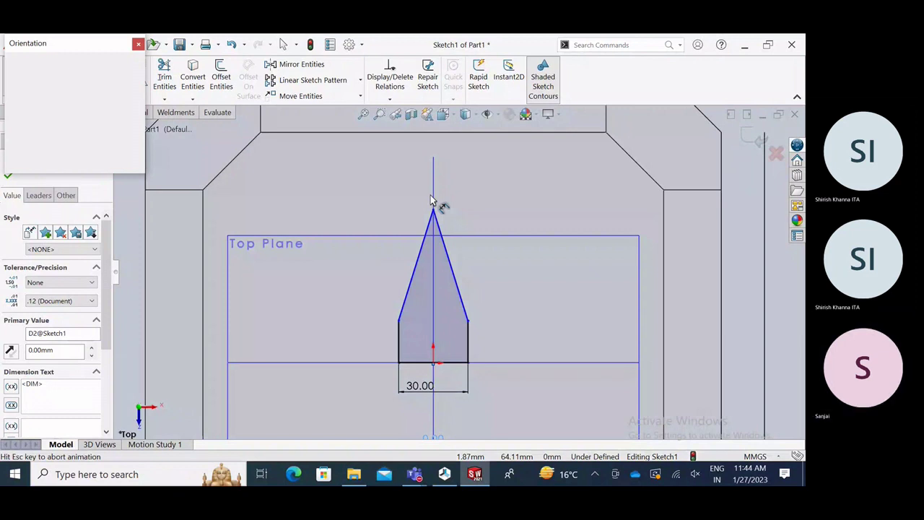
pyautogui.moveTo(432, 208); pyautogui.dragTo(423, 354)
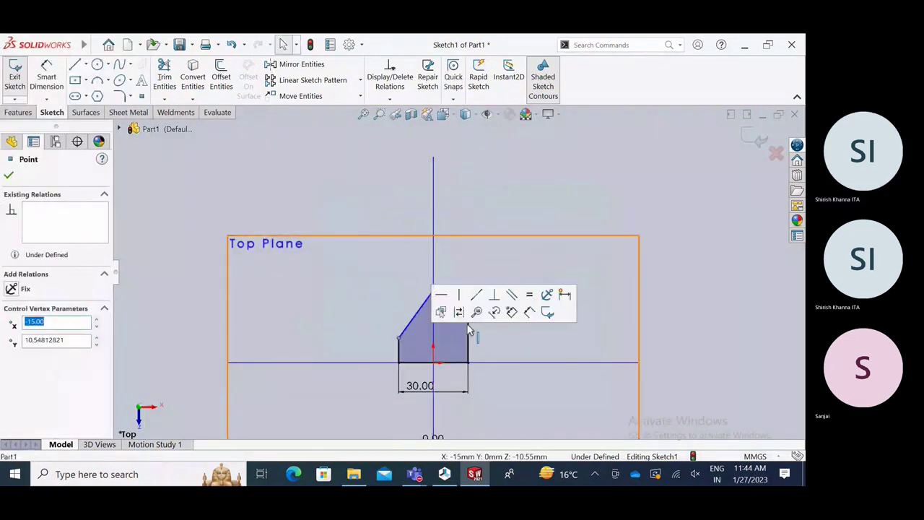
pyautogui.click(516, 351)
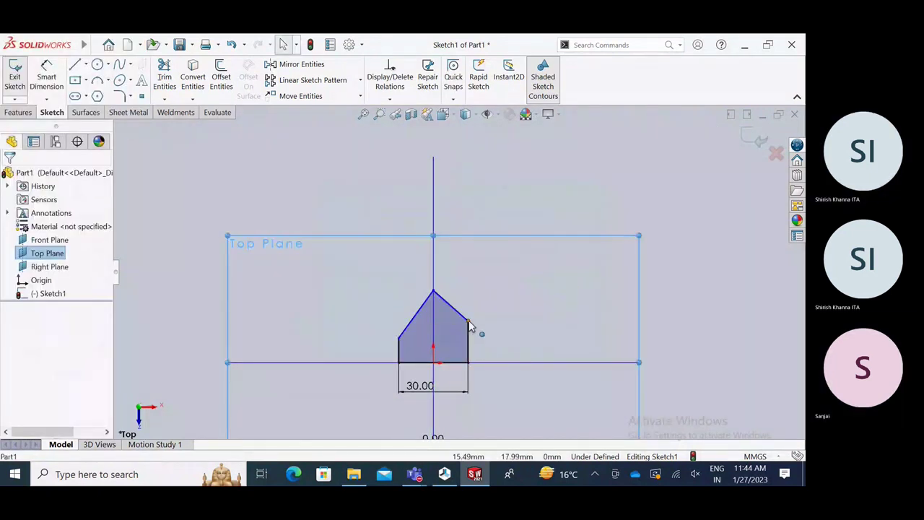
pyautogui.moveTo(469, 322); pyautogui.dragTo(470, 343)
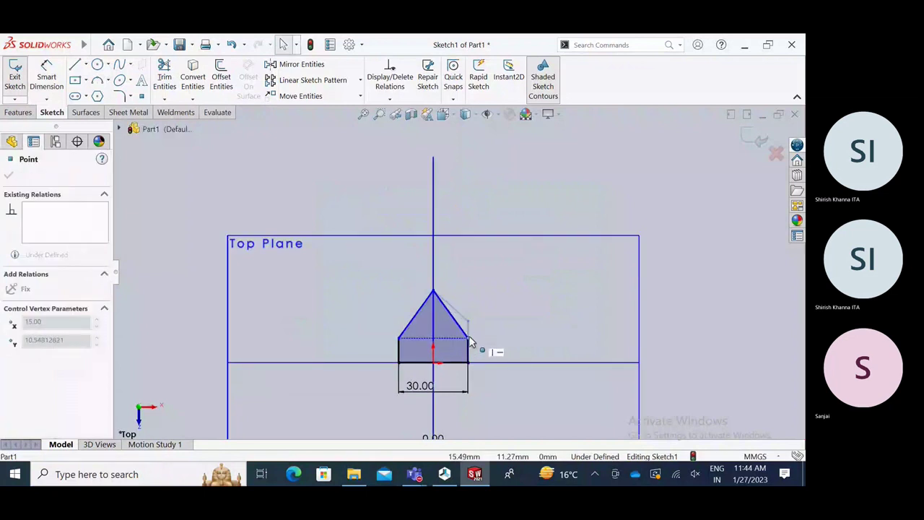
pyautogui.moveTo(436, 296); pyautogui.dragTo(434, 309)
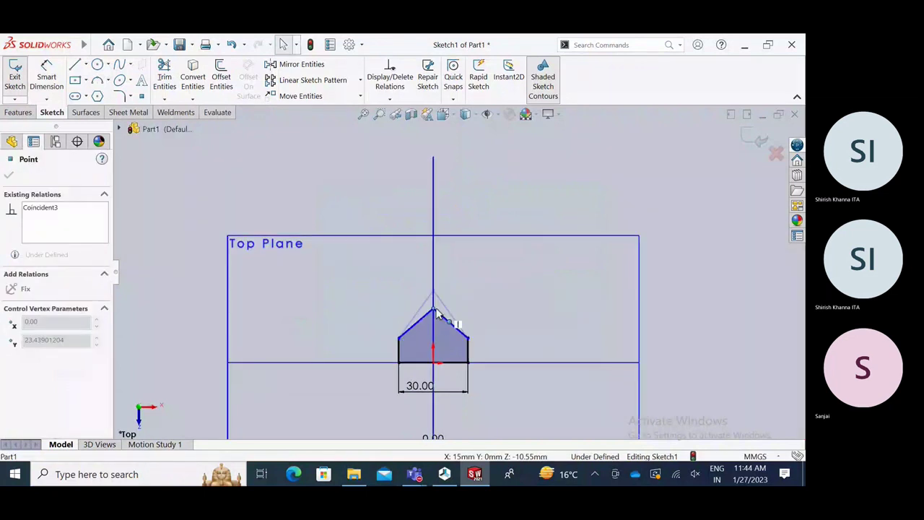
# Sketch a circle of about 2.9 mm radius on the vertical axis, centred about 14 mm above the base, and close the sketch.
pyautogui.click(8, 177)
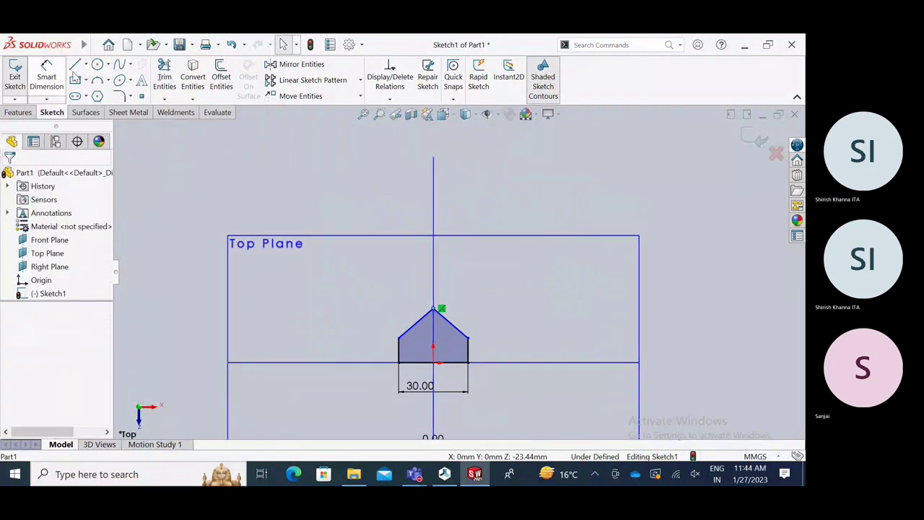
pyautogui.click(98, 65)
pyautogui.click(433, 330)
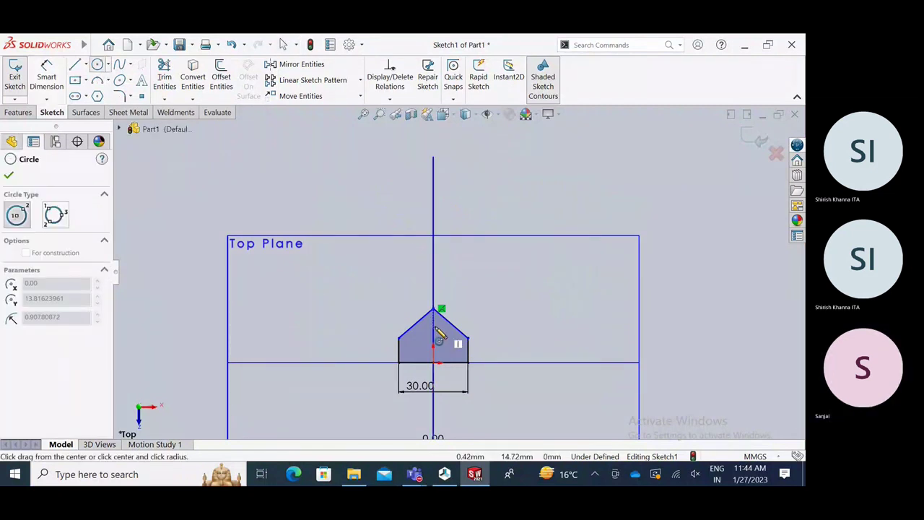
pyautogui.click(440, 330)
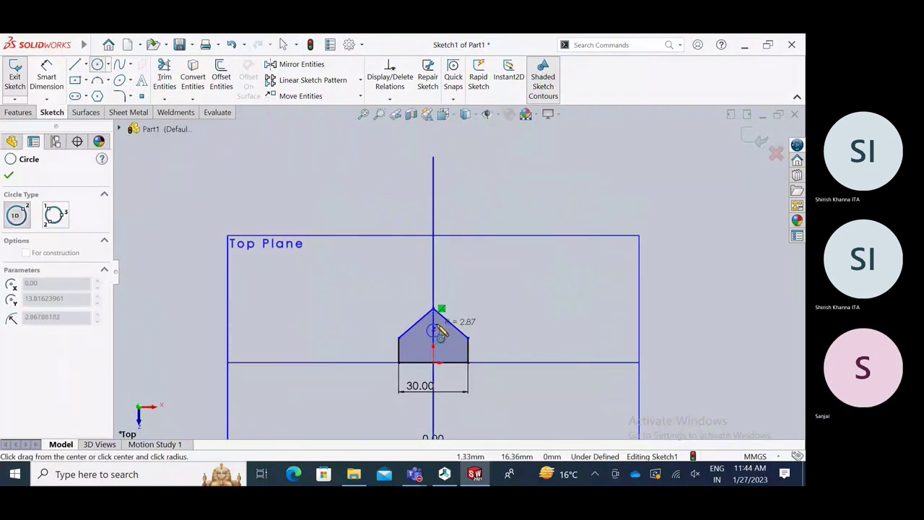
pyautogui.click(753, 140)
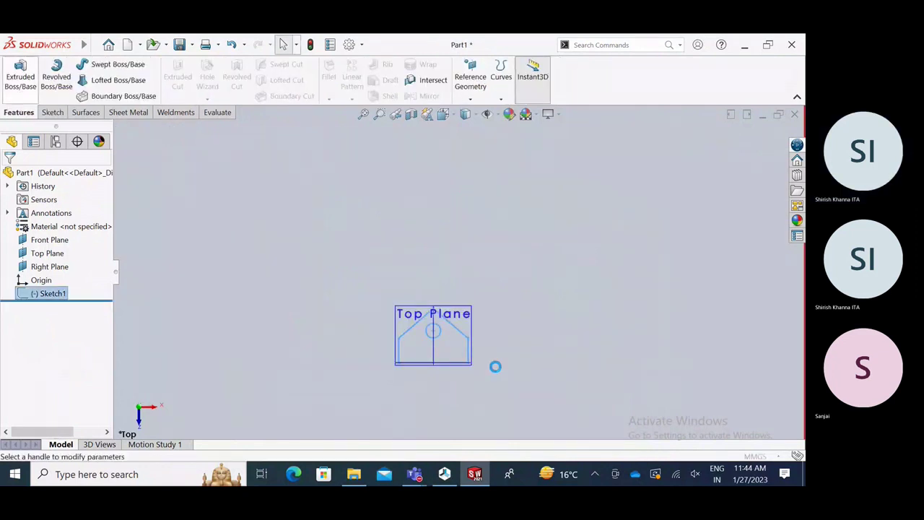
# Extrude the house-shaped profile with its circular hole as a blind boss 23 mm deep.
pyautogui.moveTo(496, 372); pyautogui.dragTo(427, 254, button='middle')
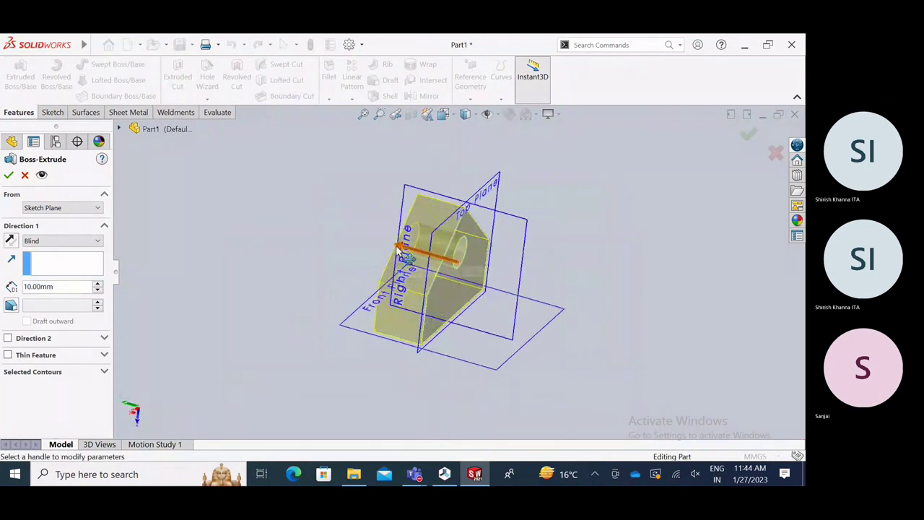
pyautogui.click(427, 255)
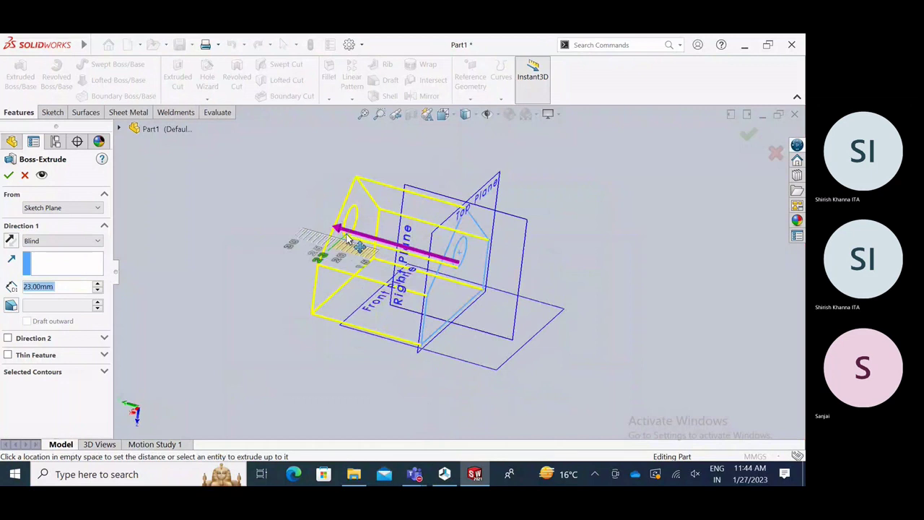
pyautogui.click(349, 238)
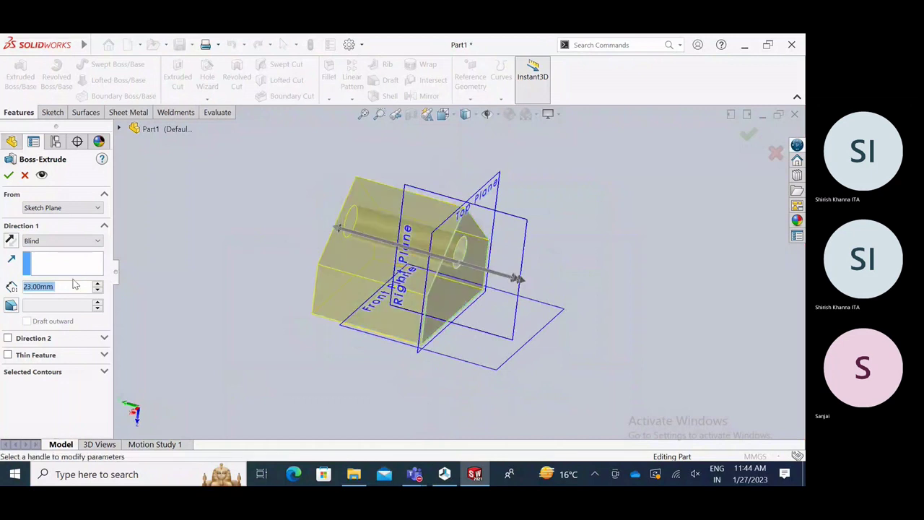
pyautogui.click(8, 176)
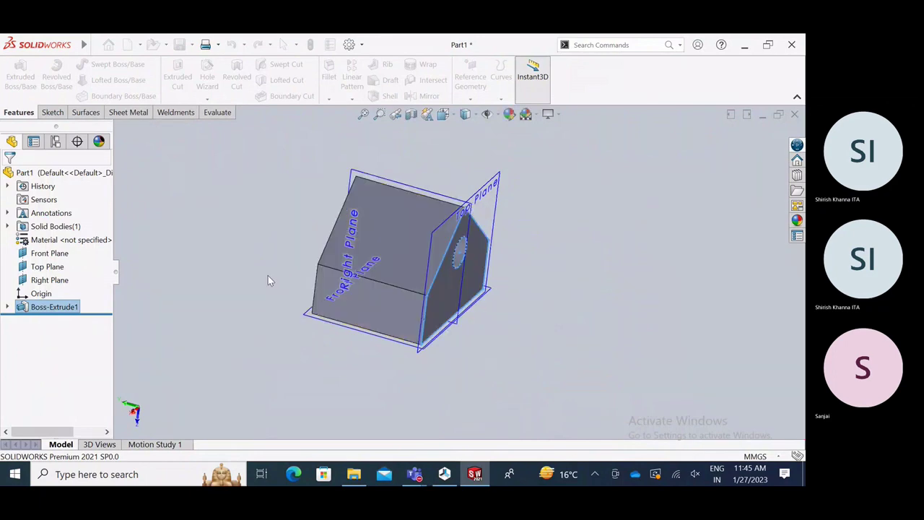
# On the flat side face, sketch a centre rectangle from the roof-ridge edge's midpoint out to the shoulder edge, and close the sketch.
pyautogui.moveTo(267, 281)
pyautogui.mouseDown(button='middle')
pyautogui.moveTo(264, 313)
pyautogui.moveTo(227, 326)
pyautogui.mouseUp(button='middle')
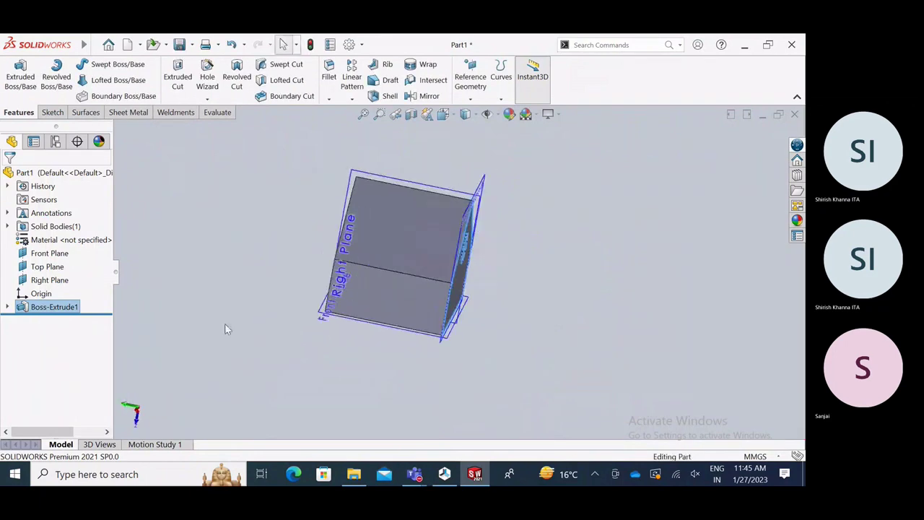
pyautogui.click(392, 311)
pyautogui.click(441, 276)
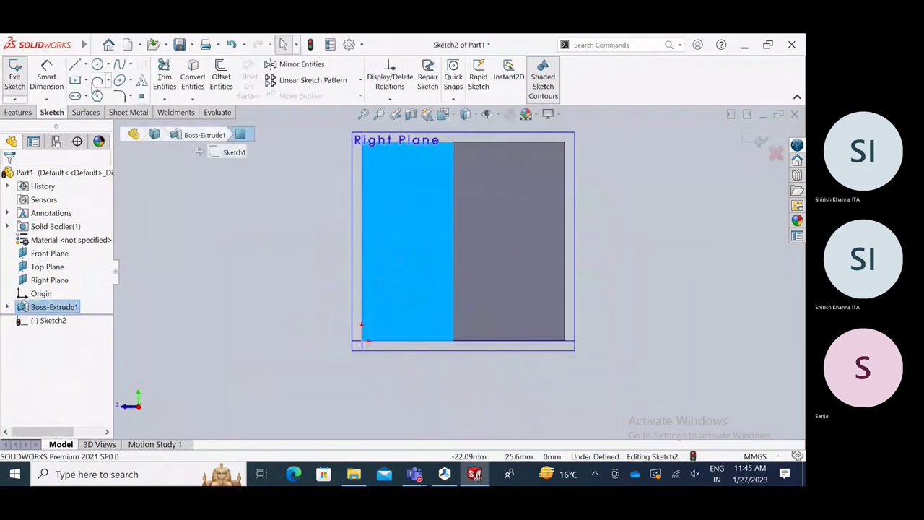
pyautogui.click(75, 80)
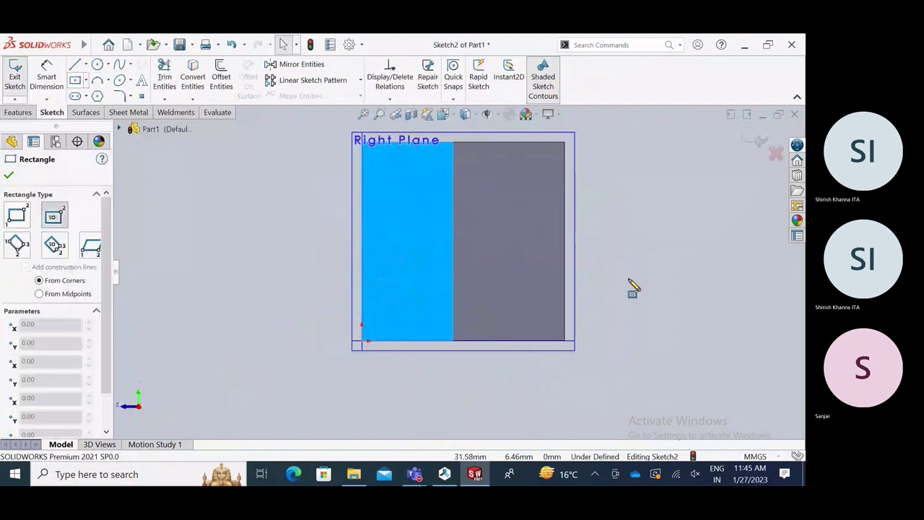
pyautogui.click(564, 241)
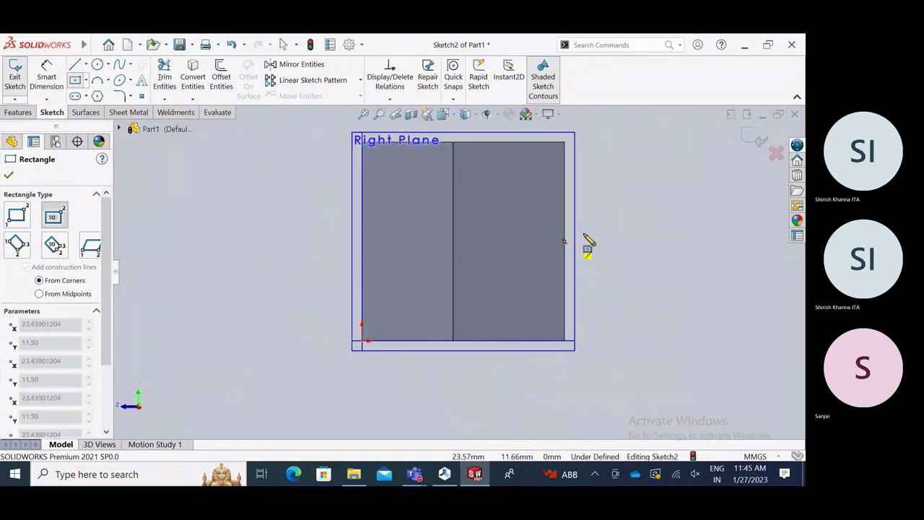
pyautogui.click(676, 200)
pyautogui.press('Escape')
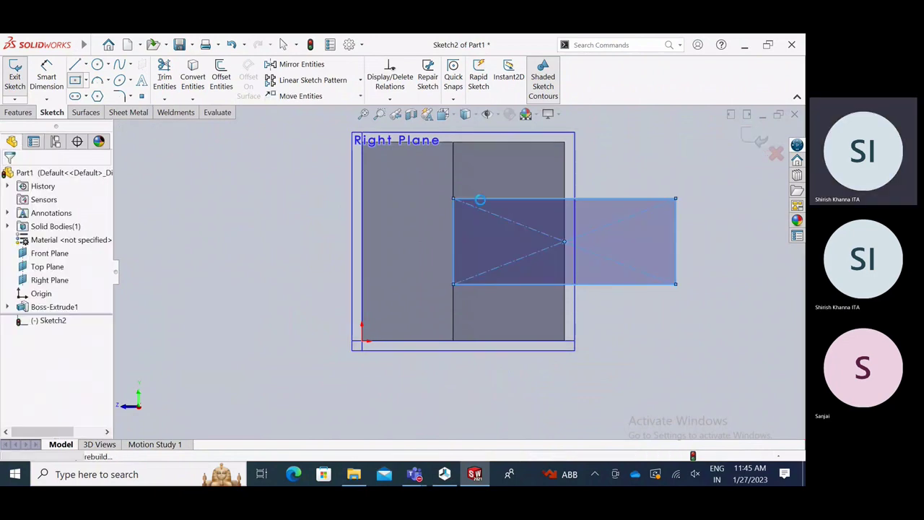
pyautogui.click(15, 78)
# Cut the rectangle through the ridge of the part with a 23 mm blind extruded cut.
pyautogui.click(178, 78)
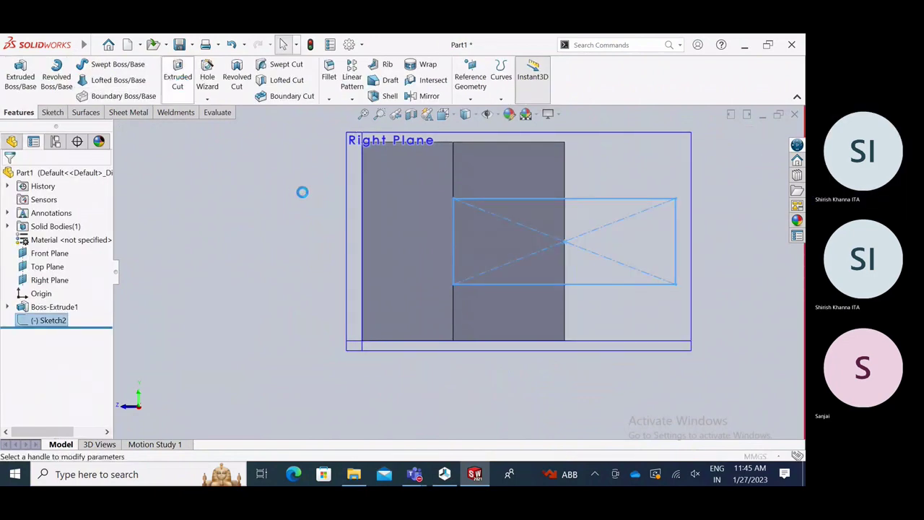
pyautogui.moveTo(489, 303)
pyautogui.mouseDown(button='middle')
pyautogui.moveTo(438, 254)
pyautogui.moveTo(498, 211)
pyautogui.mouseUp(button='middle')
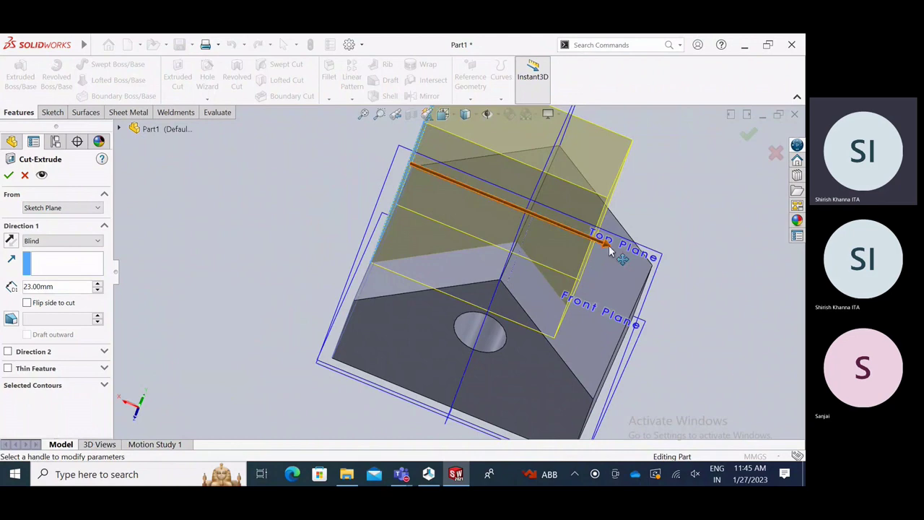
# Switch to Repetier-Host and load the Part1 STL file onto the print bed.
pyautogui.hotkey('alt', 'Tab')
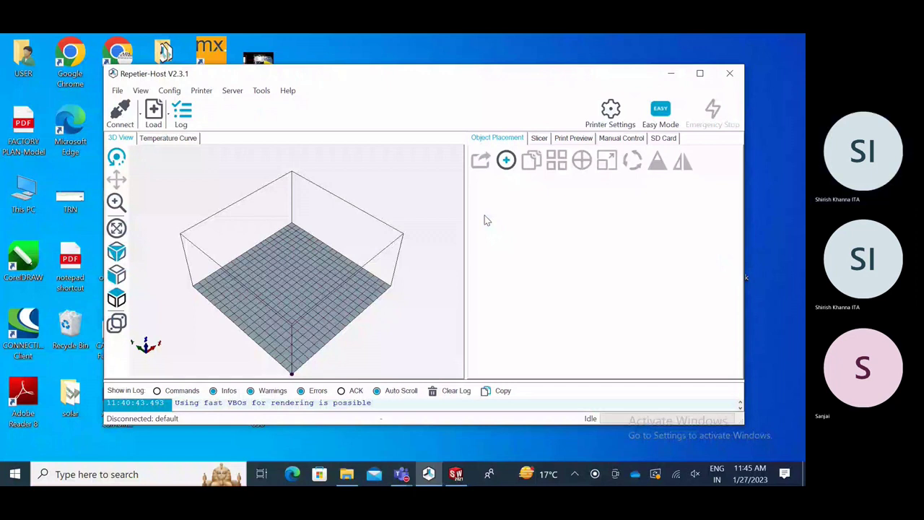
pyautogui.click(13, 55)
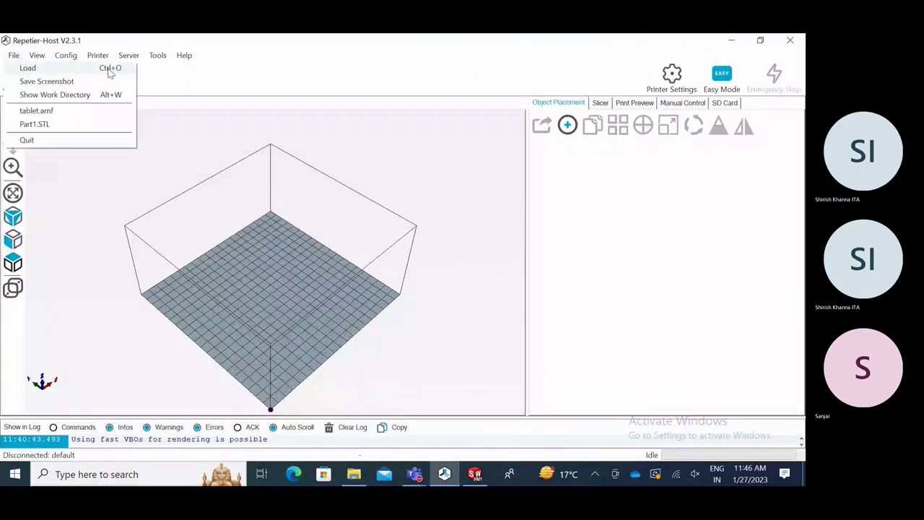
pyautogui.click(89, 193)
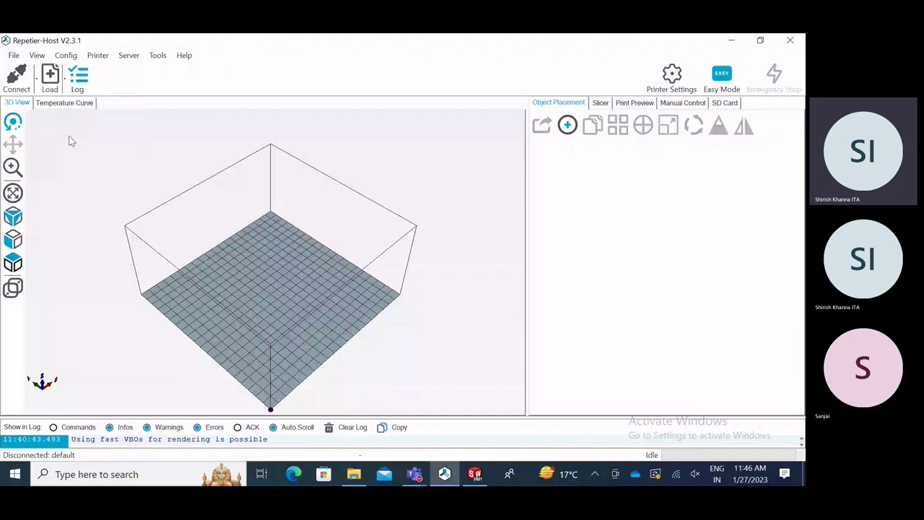
pyautogui.click(65, 84)
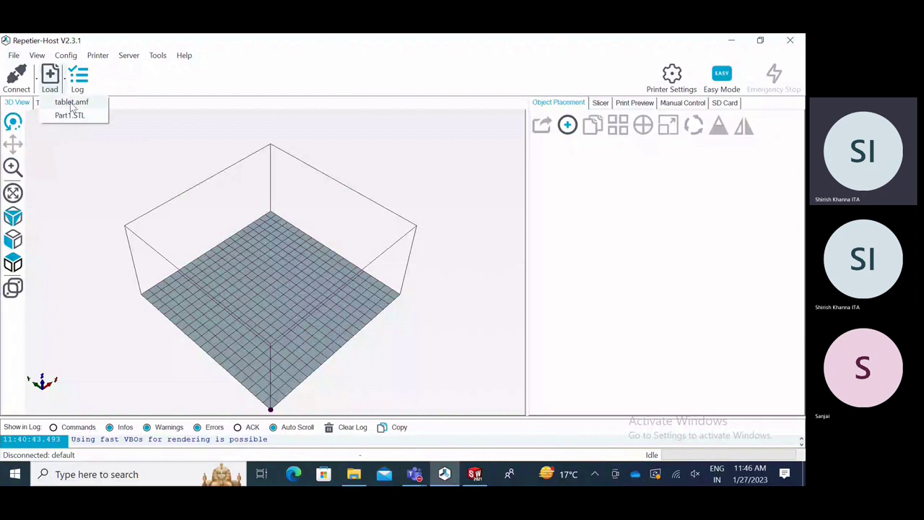
pyautogui.click(85, 157)
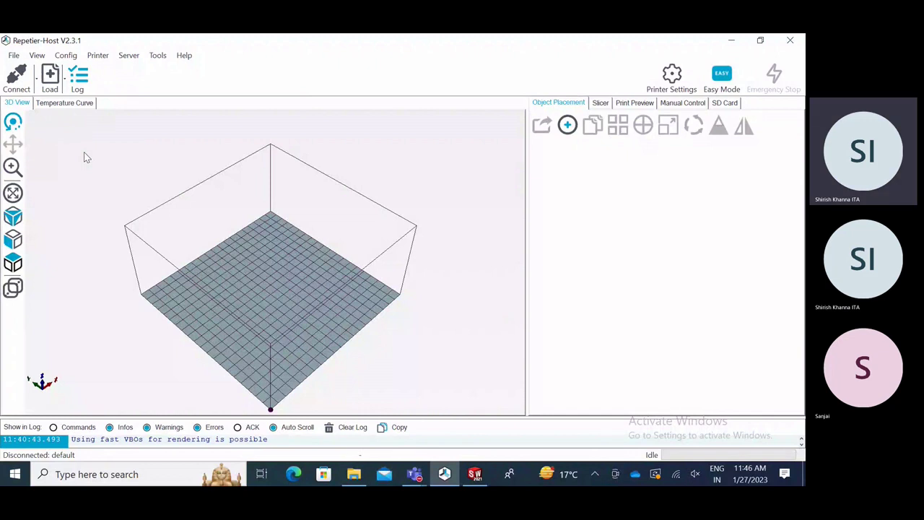
pyautogui.click(49, 75)
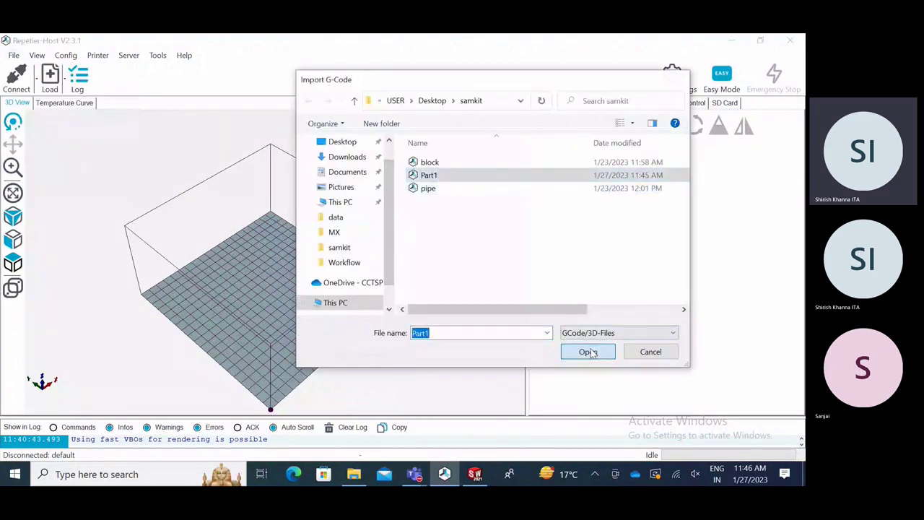
pyautogui.click(587, 351)
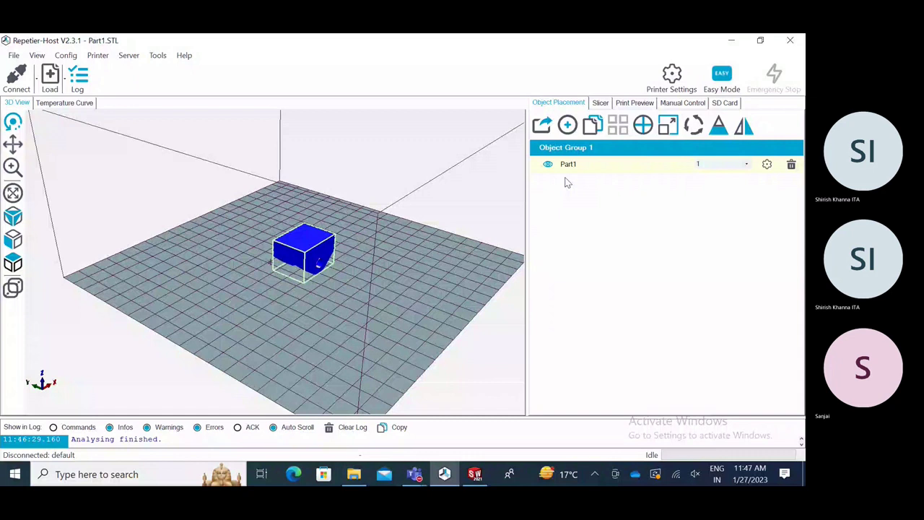
# Rotate Part1 by 180° about the Y axis on the print bed.
pyautogui.click(694, 125)
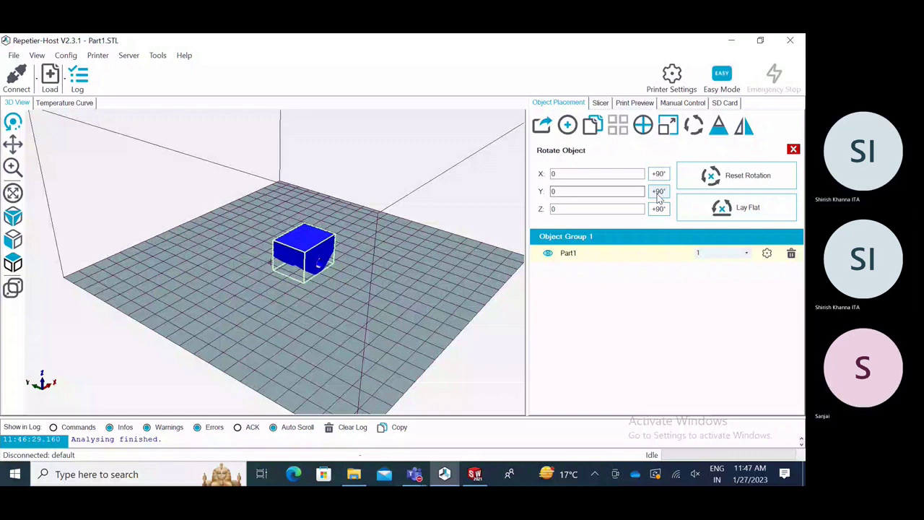
pyautogui.doubleClick(658, 191)
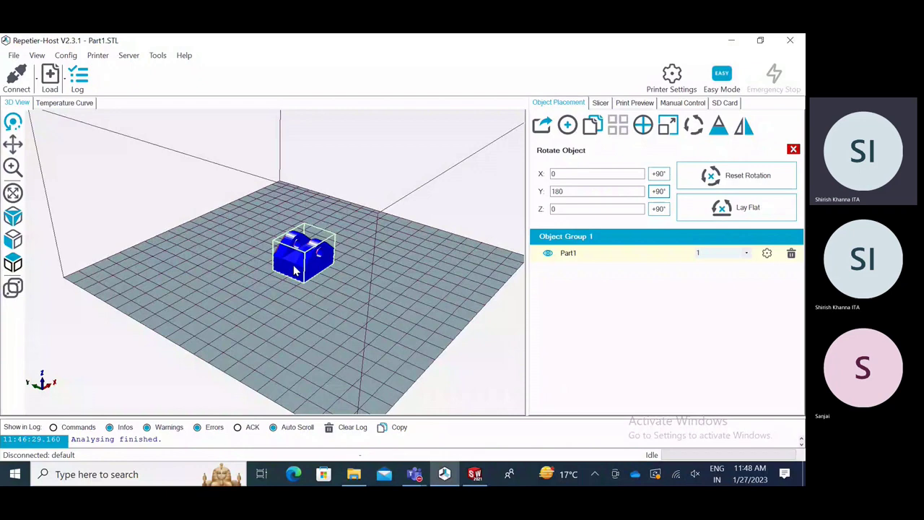
# Examine the rotated part's orientation and placement on the print bed from several angles and zoom levels.
pyautogui.scroll(2, 289, 269)
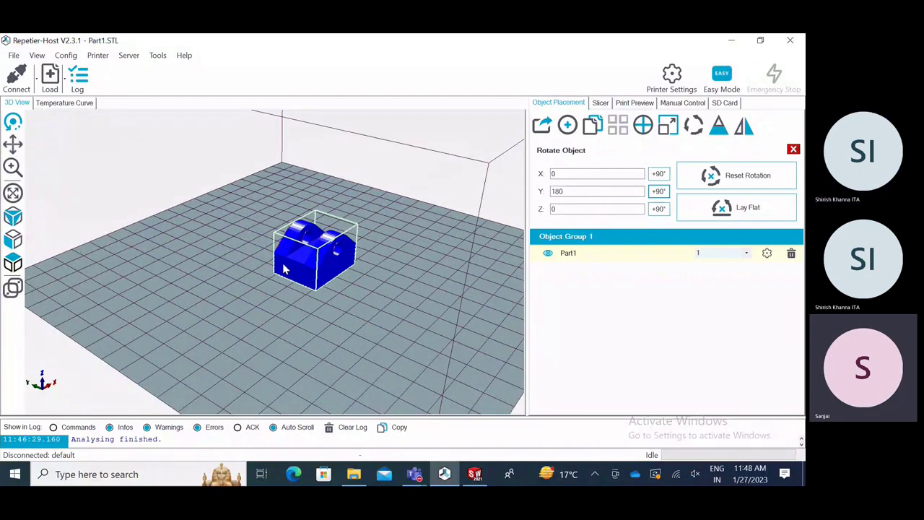
pyautogui.scroll(1, 284, 269)
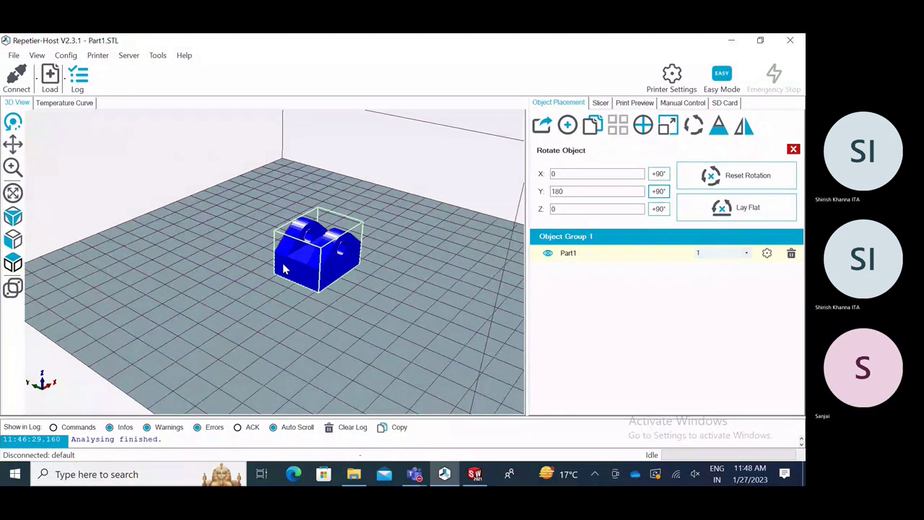
pyautogui.scroll(-1, 283, 270)
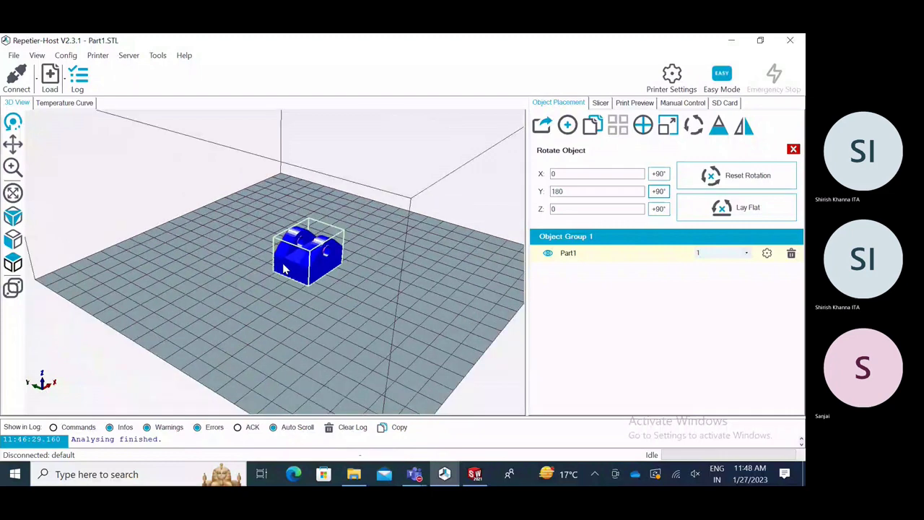
pyautogui.scroll(-1, 225, 301)
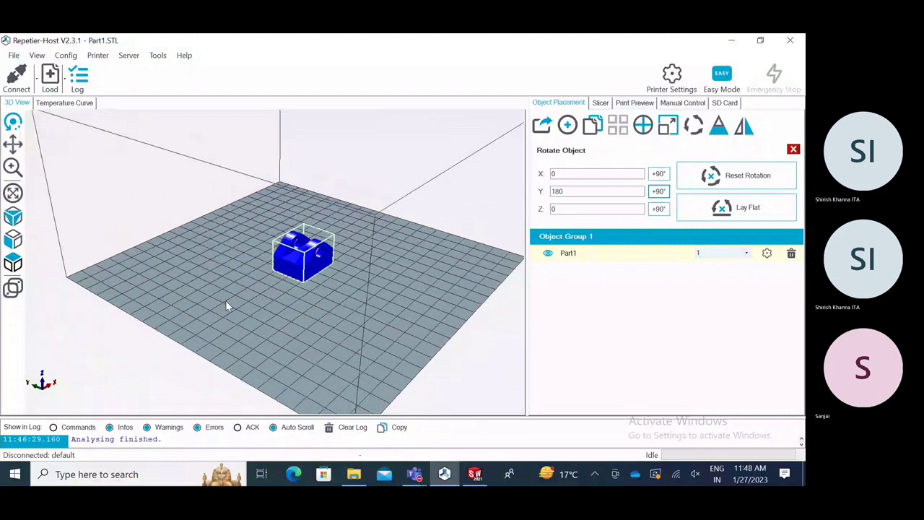
pyautogui.moveTo(244, 293); pyautogui.dragTo(303, 310)
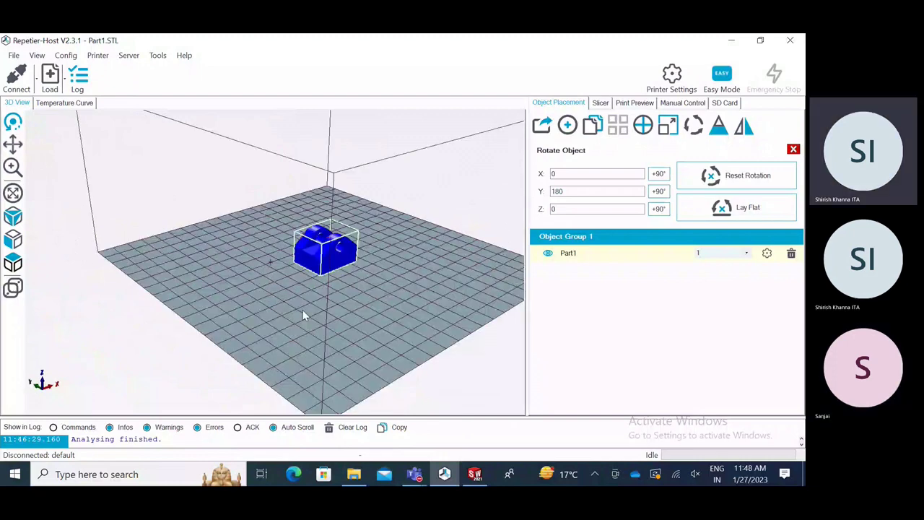
pyautogui.moveTo(302, 309); pyautogui.dragTo(332, 310)
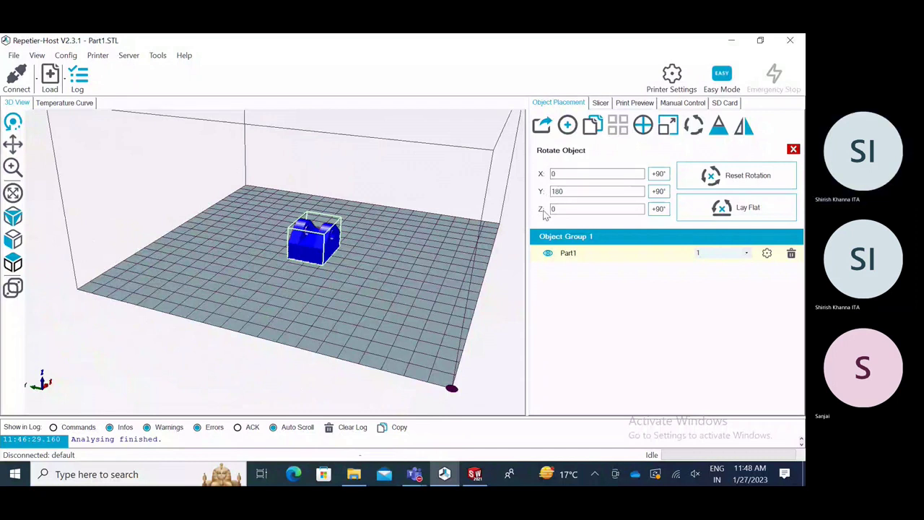
pyautogui.click(555, 173)
pyautogui.moveTo(576, 192); pyautogui.dragTo(535, 199)
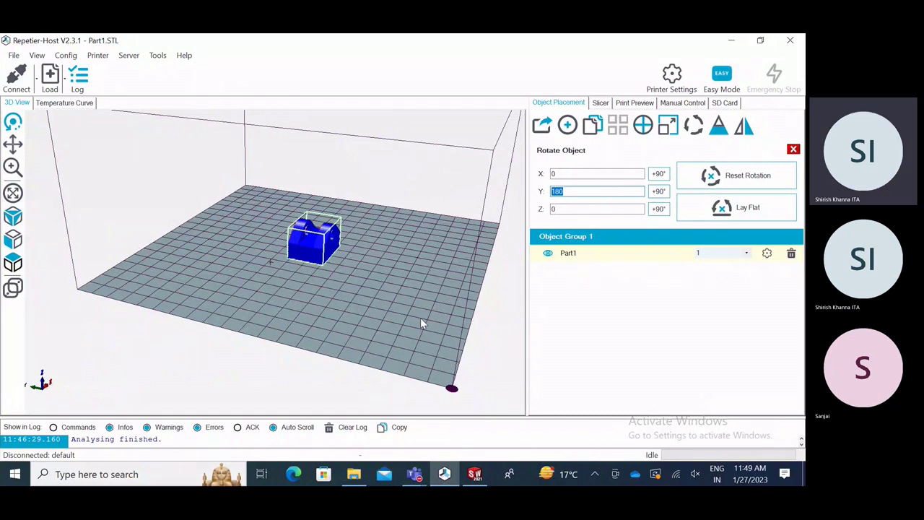
pyautogui.moveTo(421, 322); pyautogui.dragTo(332, 328)
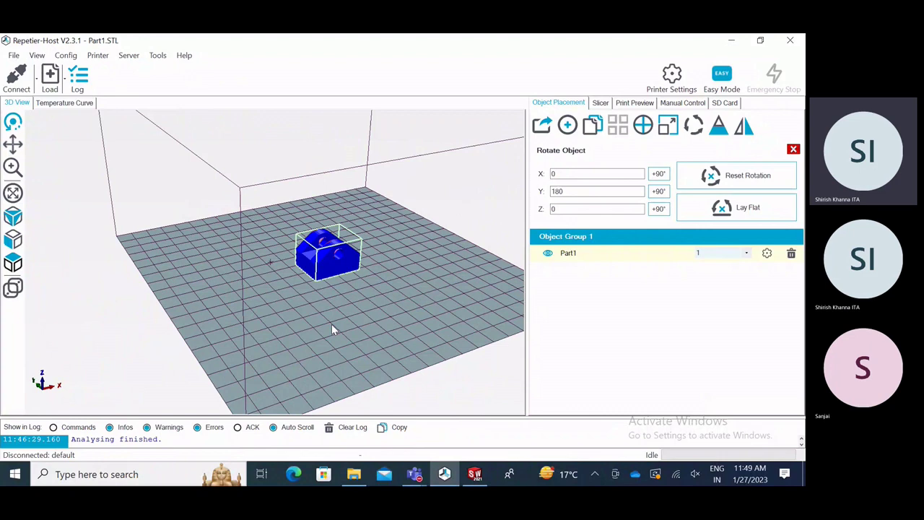
pyautogui.moveTo(331, 324); pyautogui.dragTo(441, 357)
pyautogui.scroll(-3, 257, 316)
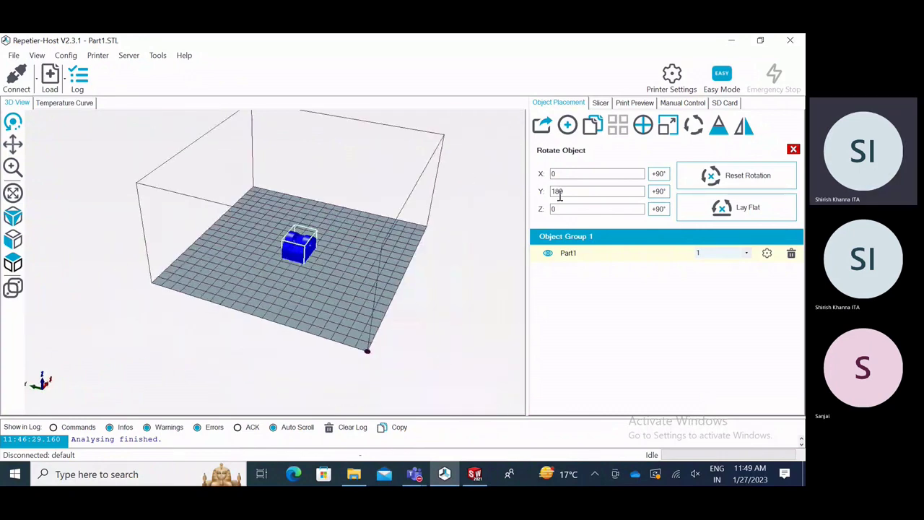
# Make 4 copies of Part1 on the print bed with auto positioning after adding the objects.
pyautogui.click(593, 127)
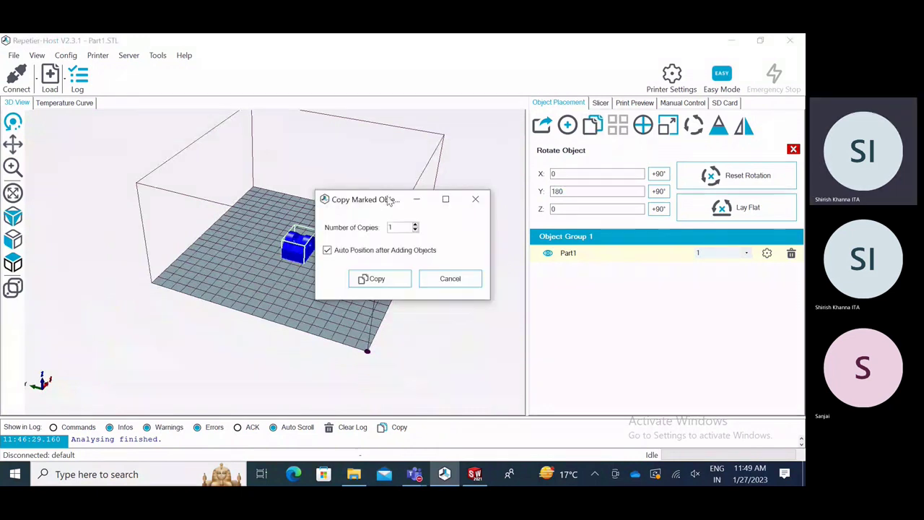
pyautogui.moveTo(390, 201); pyautogui.dragTo(352, 184)
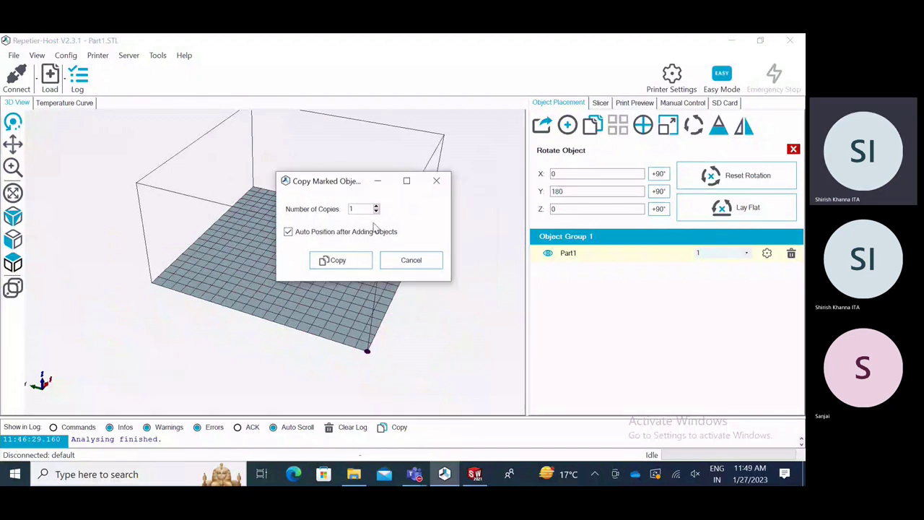
pyautogui.click(376, 206)
pyautogui.click(377, 207)
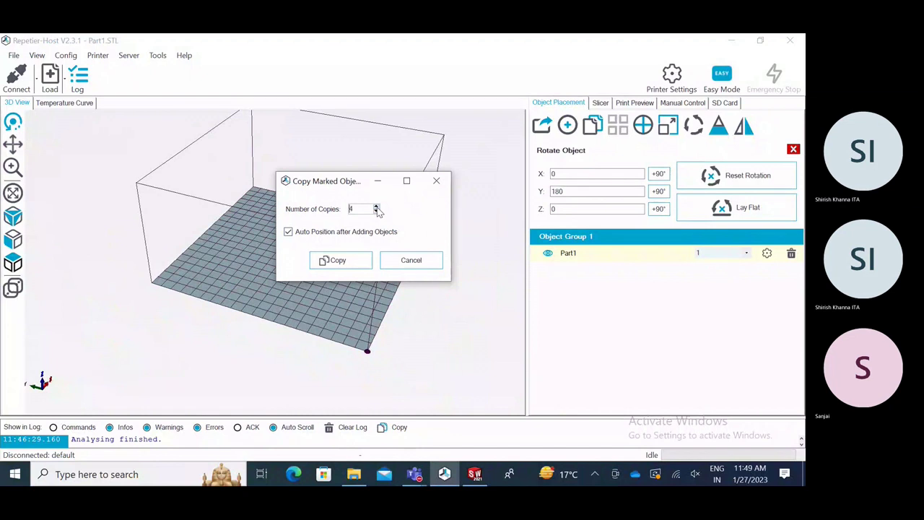
pyautogui.click(376, 206)
pyautogui.click(341, 261)
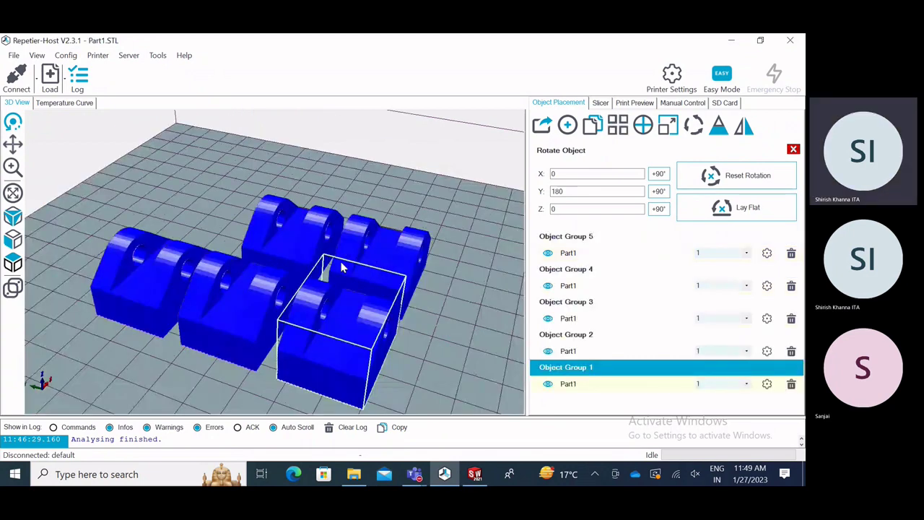
# Scale the Part1 in Object Group 1 uniformly to 0.5 in X, Y and Z.
pyautogui.moveTo(343, 268); pyautogui.dragTo(231, 306)
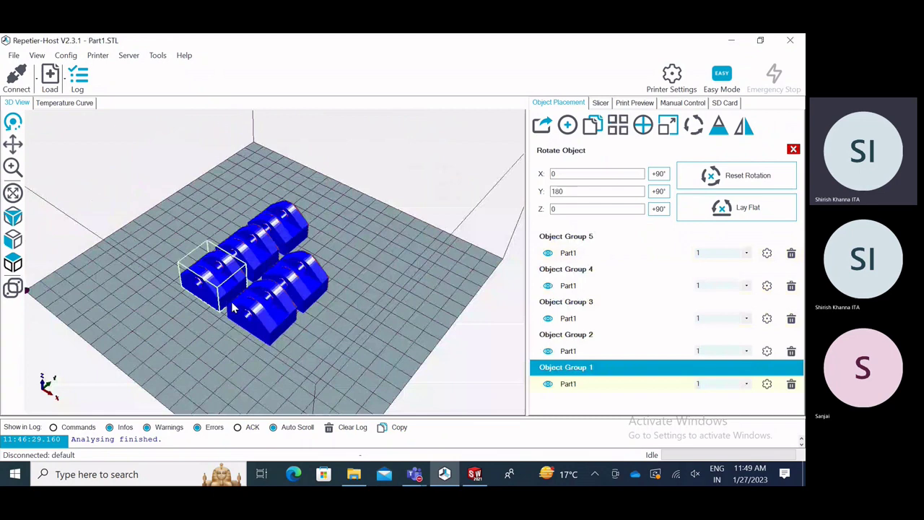
pyautogui.moveTo(233, 307); pyautogui.dragTo(304, 239)
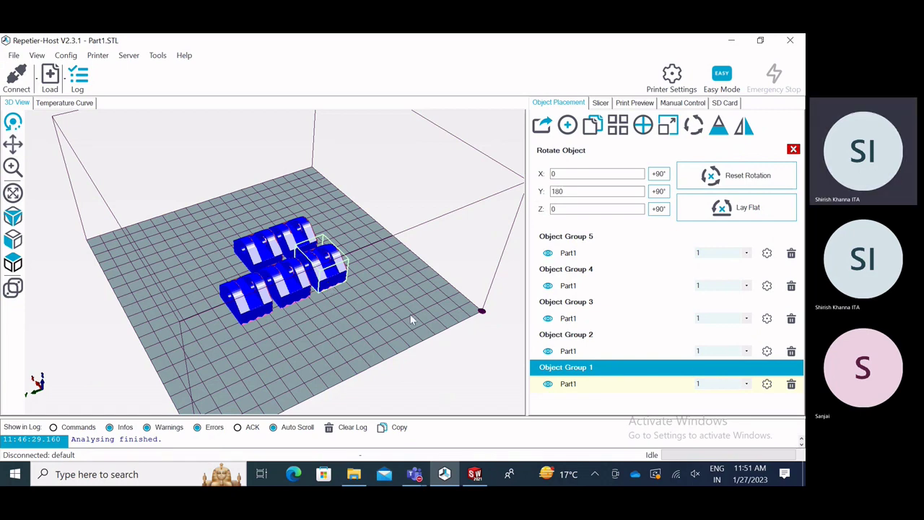
pyautogui.moveTo(411, 314); pyautogui.dragTo(251, 333)
pyautogui.scroll(5, 253, 328)
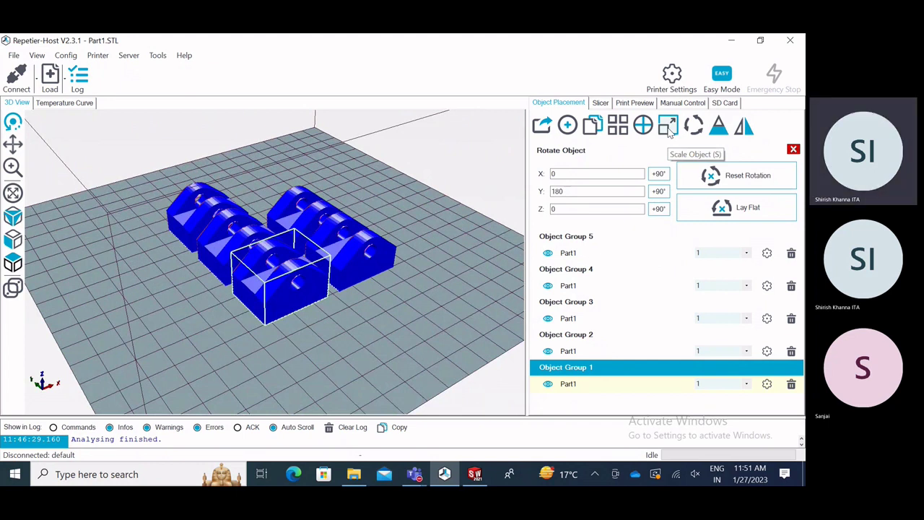
pyautogui.click(669, 126)
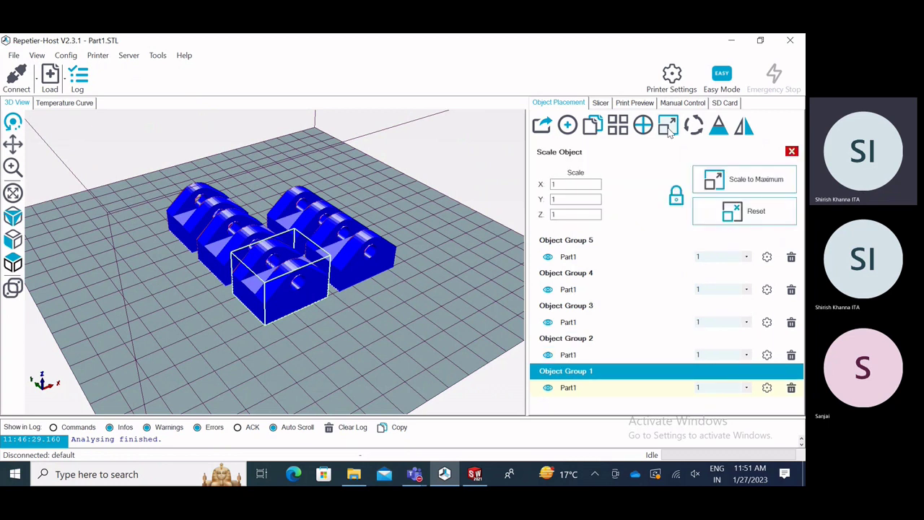
pyautogui.doubleClick(555, 184)
pyautogui.click(553, 199)
pyautogui.click(554, 215)
pyautogui.doubleClick(553, 215)
pyautogui.click(553, 185)
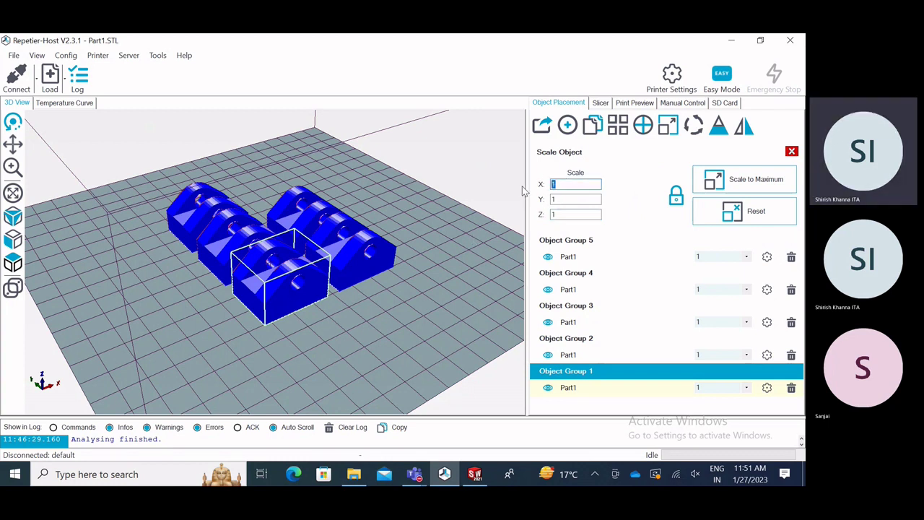
pyautogui.write('0.5')
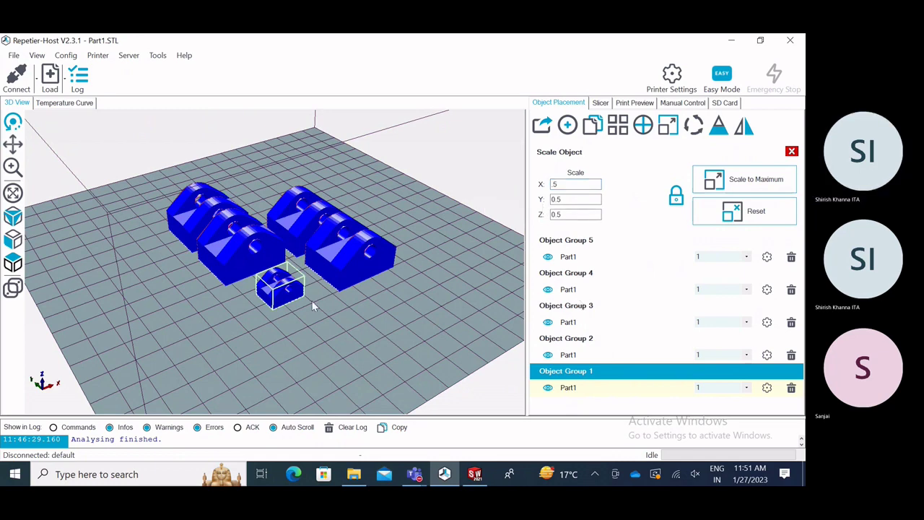
# Examine the scaled-down part beside the full-size copies from several angles and zoom levels.
pyautogui.moveTo(312, 302); pyautogui.dragTo(338, 299, button='middle')
pyautogui.moveTo(338, 299); pyautogui.dragTo(288, 295)
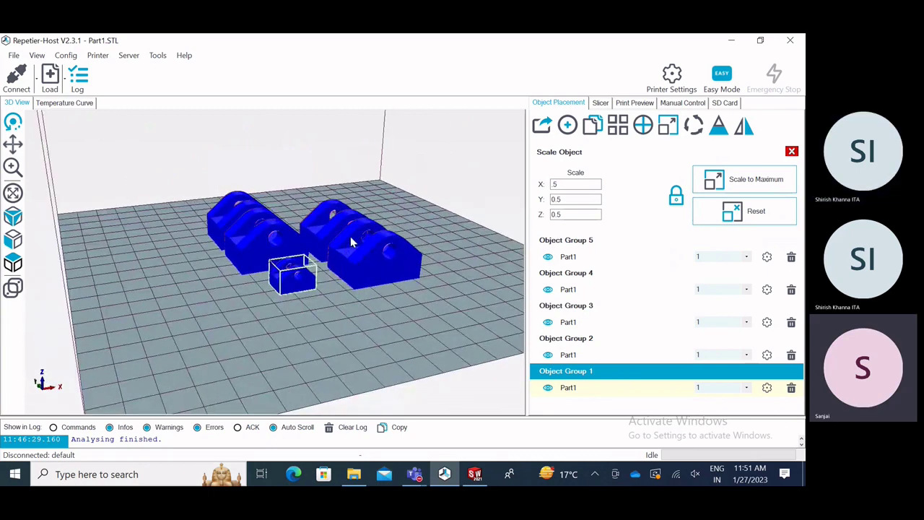
pyautogui.scroll(-5, 296, 244)
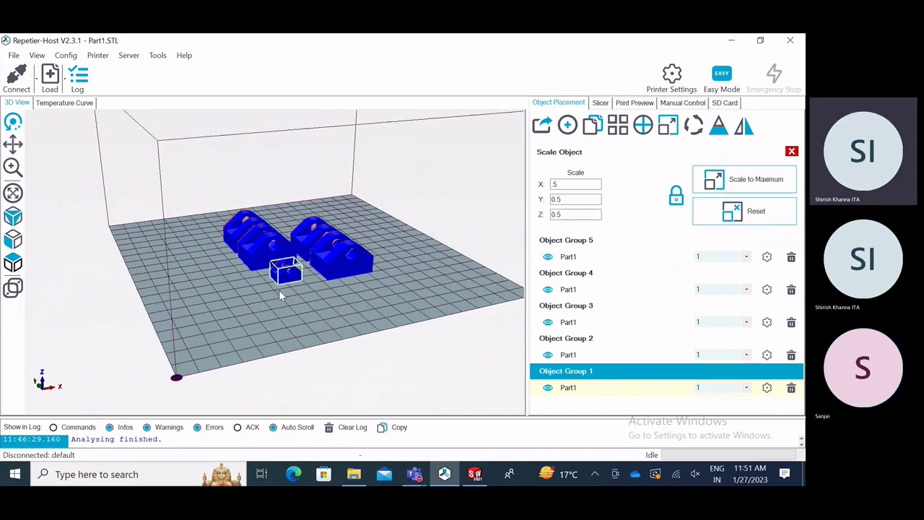
pyautogui.moveTo(279, 290); pyautogui.dragTo(302, 297)
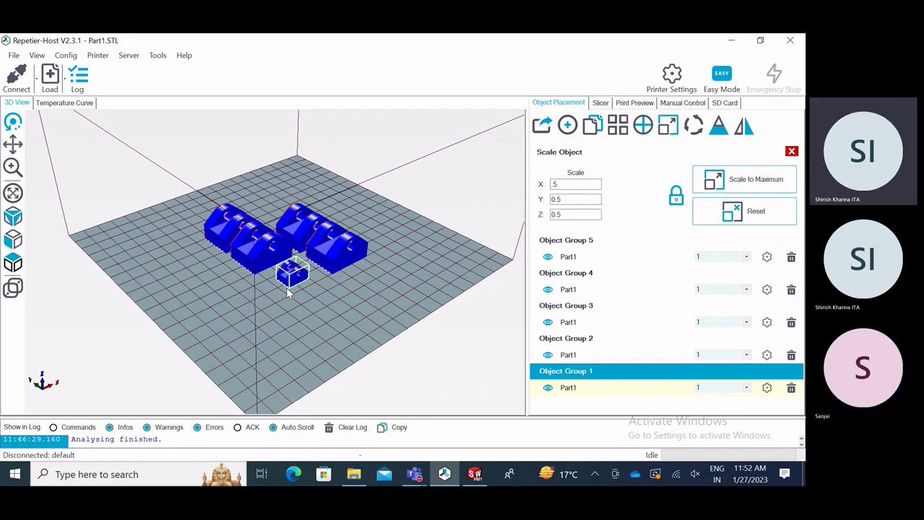
pyautogui.scroll(5, 223, 266)
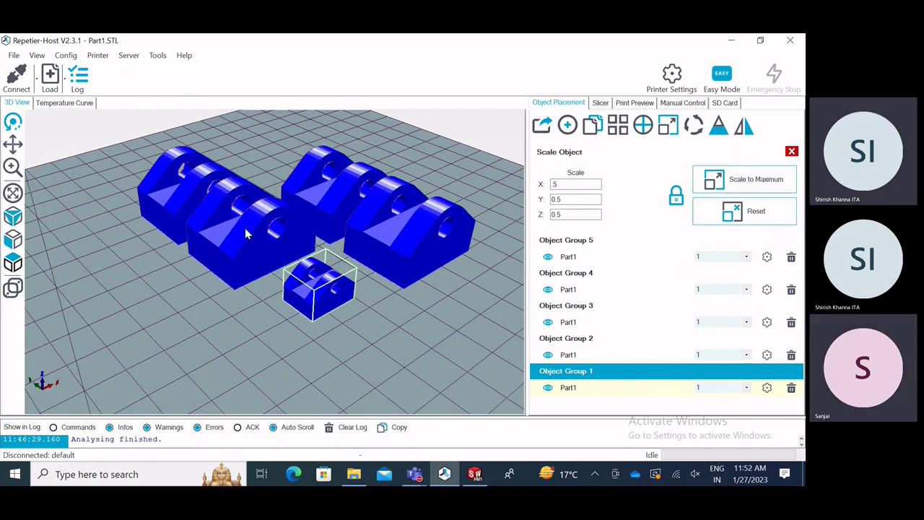
pyautogui.scroll(-5, 245, 230)
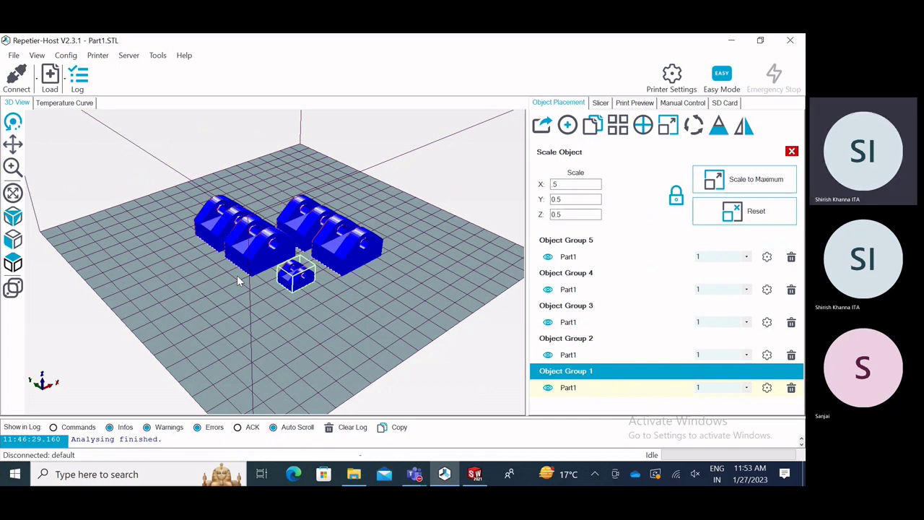
pyautogui.moveTo(237, 275); pyautogui.dragTo(191, 222)
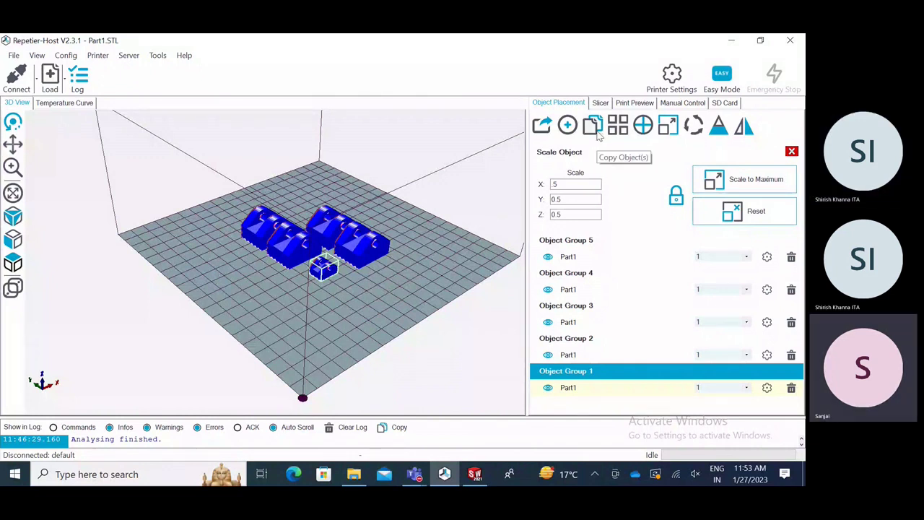
# Rotate the Part1 copy in Object Group 5 to 270° about the Y axis and inspect its orientation.
pyautogui.click(578, 356)
pyautogui.click(576, 230)
pyautogui.click(576, 197)
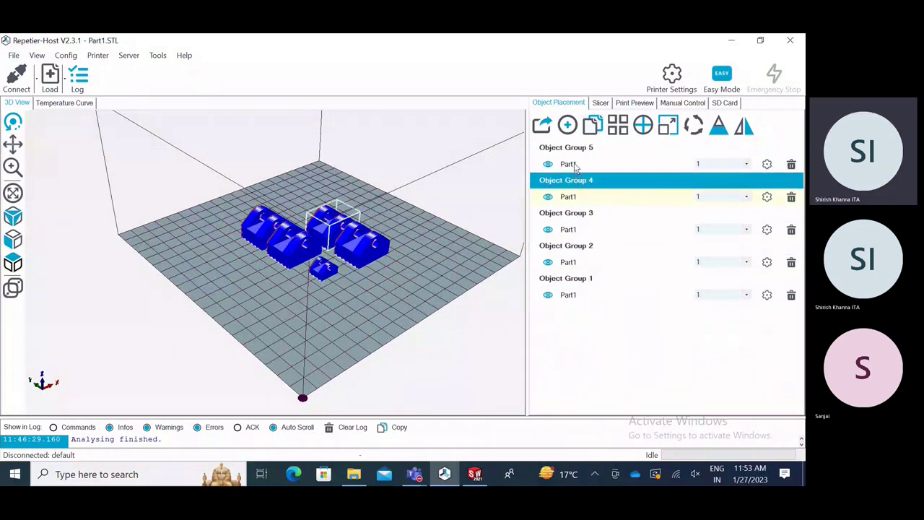
pyautogui.click(575, 165)
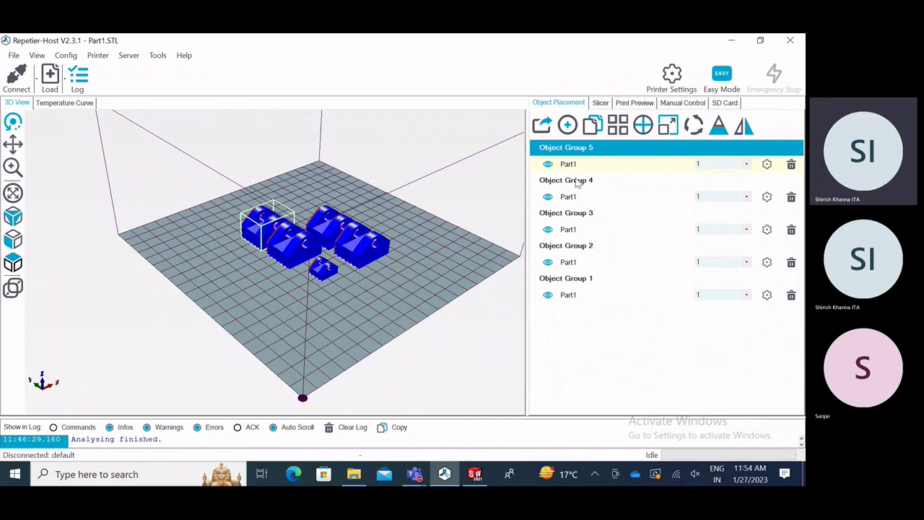
pyautogui.click(695, 127)
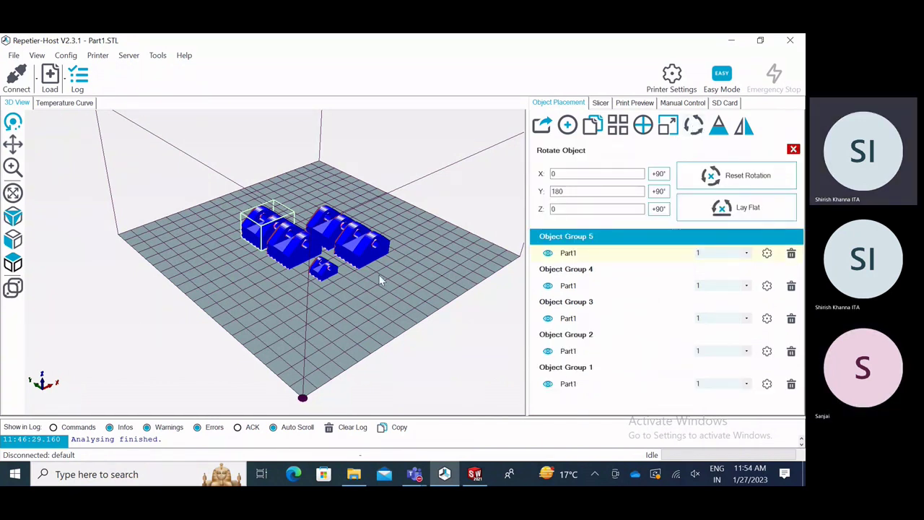
pyautogui.click(658, 192)
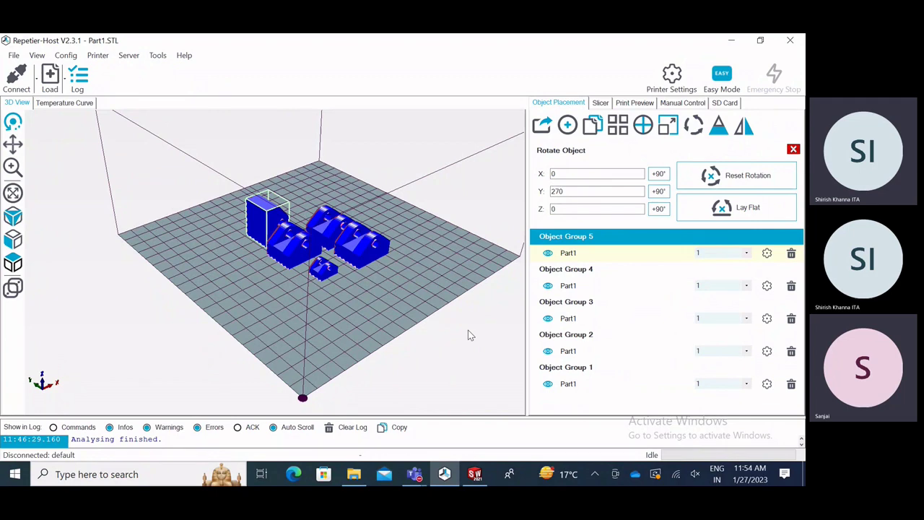
pyautogui.moveTo(457, 269); pyautogui.dragTo(327, 344)
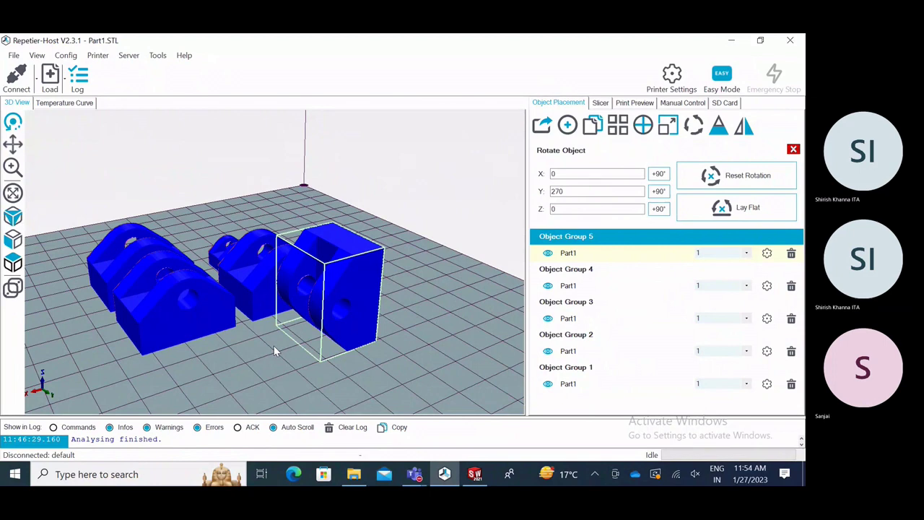
pyautogui.moveTo(275, 352); pyautogui.dragTo(440, 349)
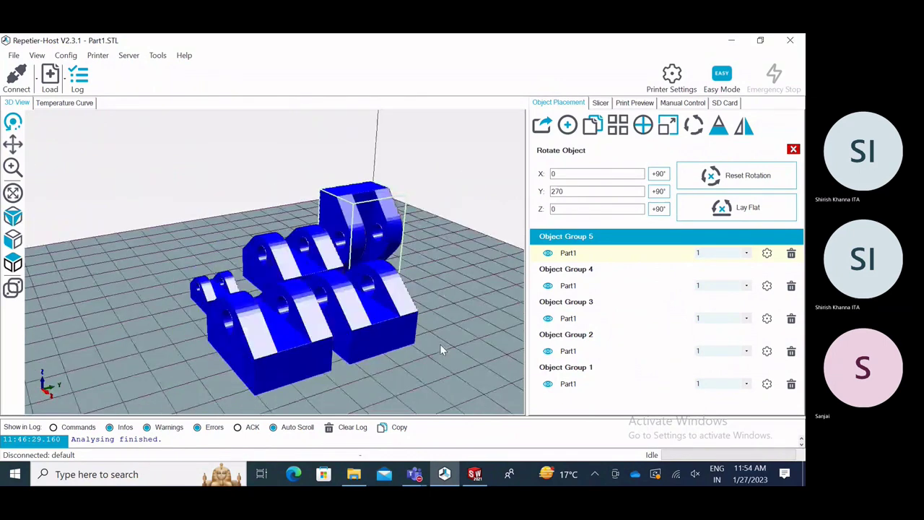
# Rotate the Object Group 5 copy in 90° increments about the Y axis to 180°.
pyautogui.click(659, 190)
pyautogui.click(658, 191)
pyautogui.click(658, 191)
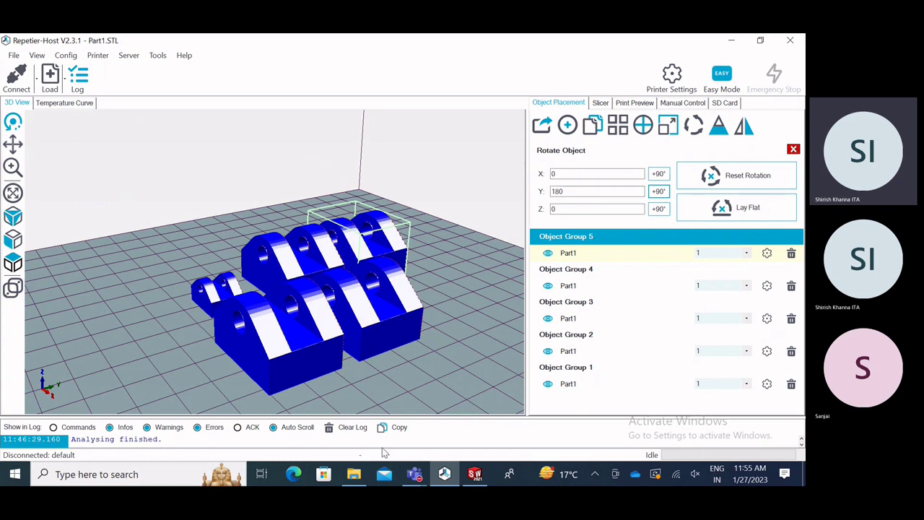
# Switch to Microsoft Edge, open youtube.com and search for "3d printing for hand".
pyautogui.click(295, 475)
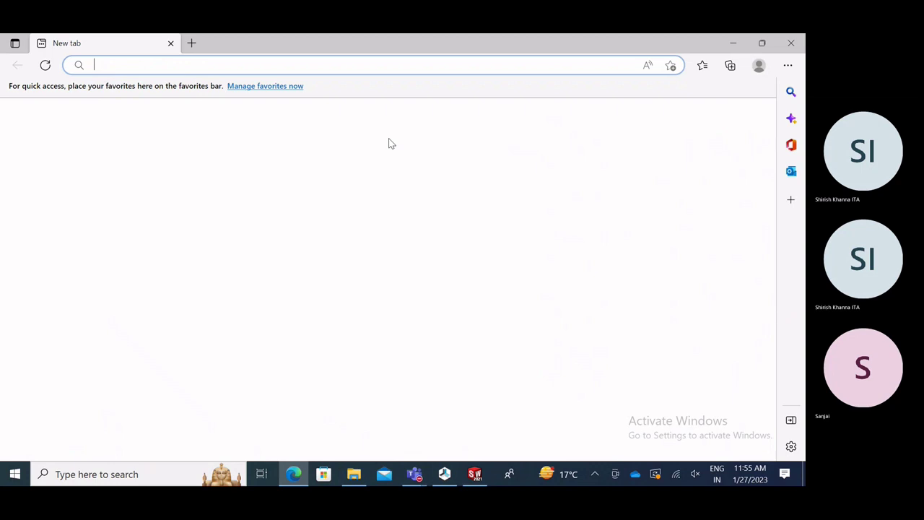
pyautogui.write('youtube.com')
pyautogui.press('Return')
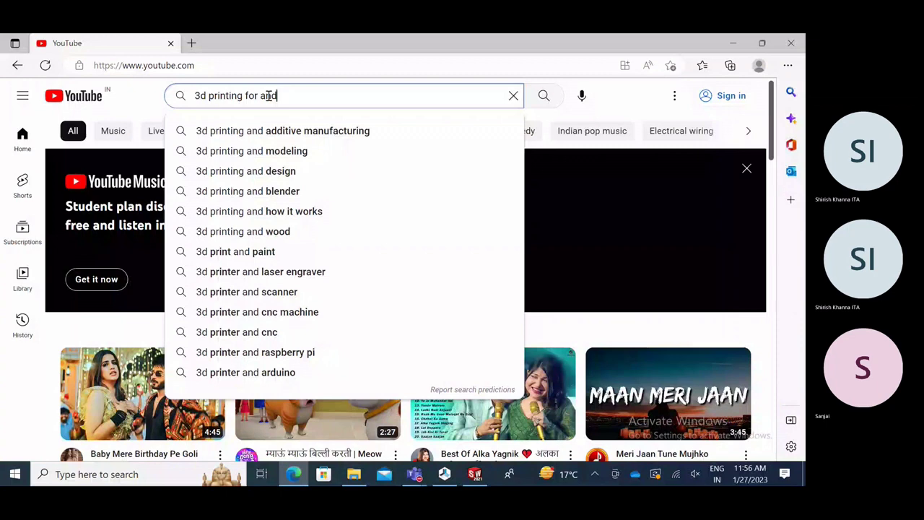
pyautogui.click(261, 96)
pyautogui.write('hand')
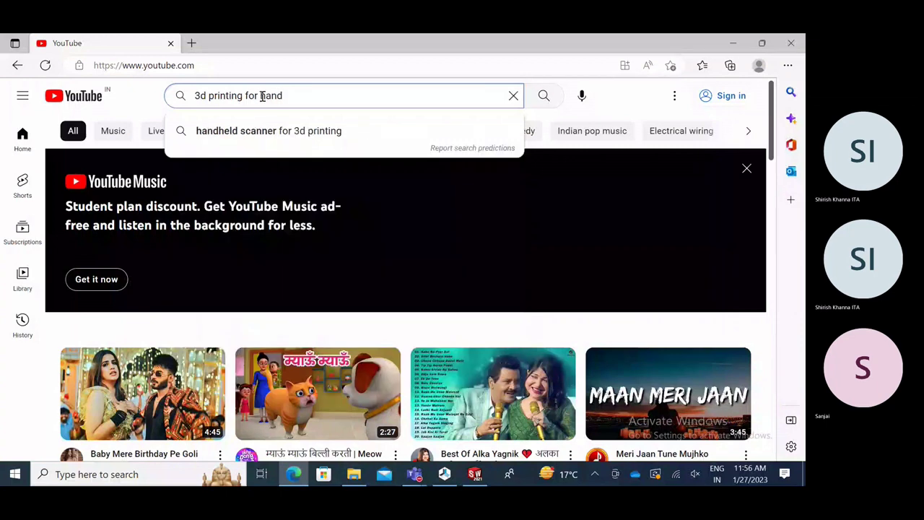
pyautogui.press('Return')
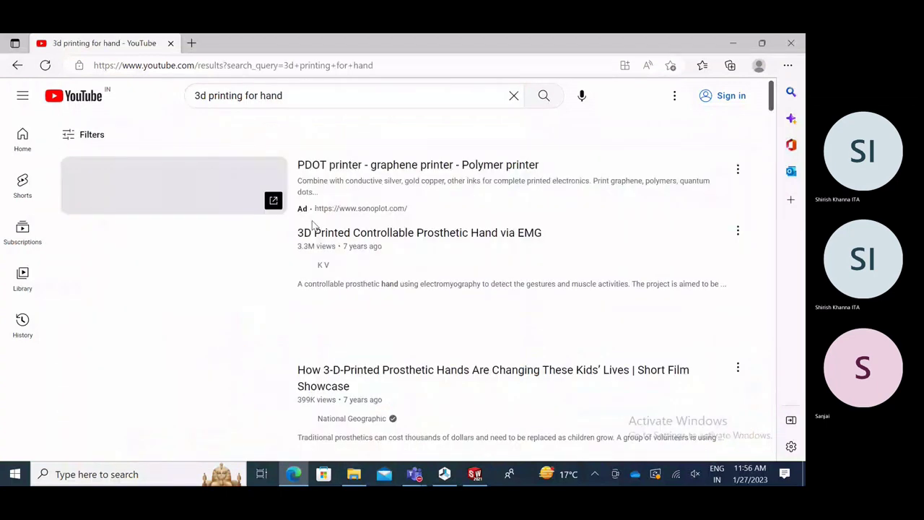
# Look through the YouTube results for videos on 3D-printed hands and prosthetics.
pyautogui.scroll(-5, 373, 227)
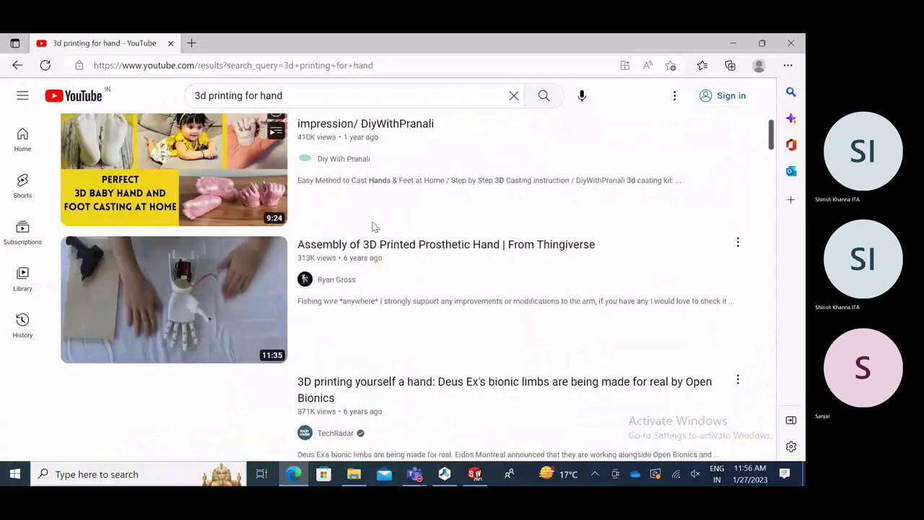
pyautogui.scroll(-5, 373, 227)
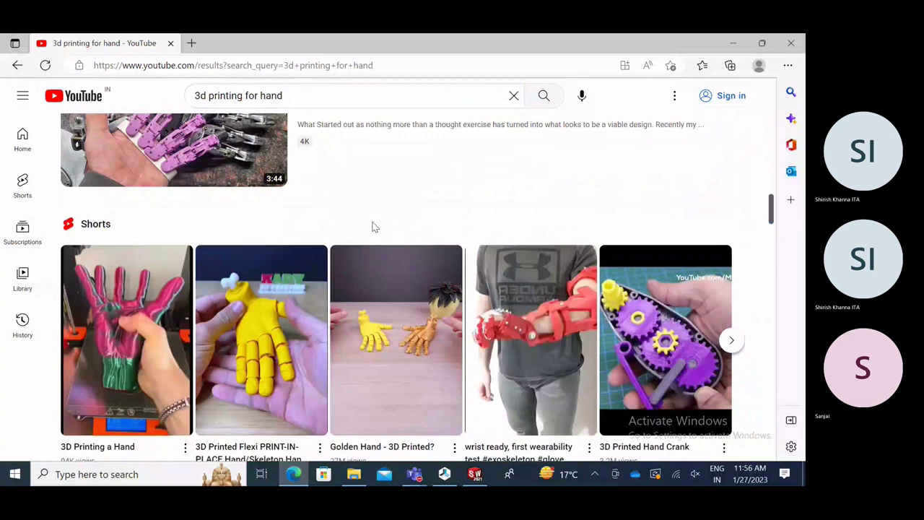
pyautogui.scroll(-5, 373, 227)
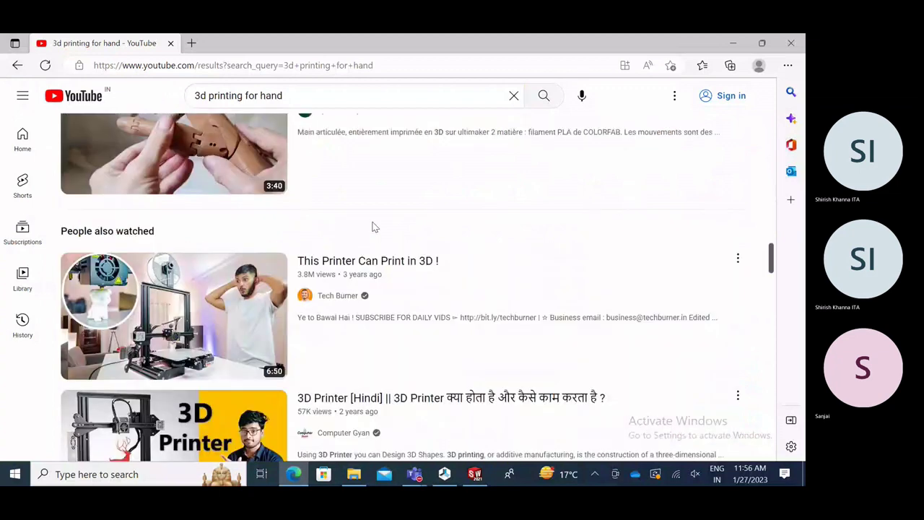
pyautogui.scroll(-5, 373, 227)
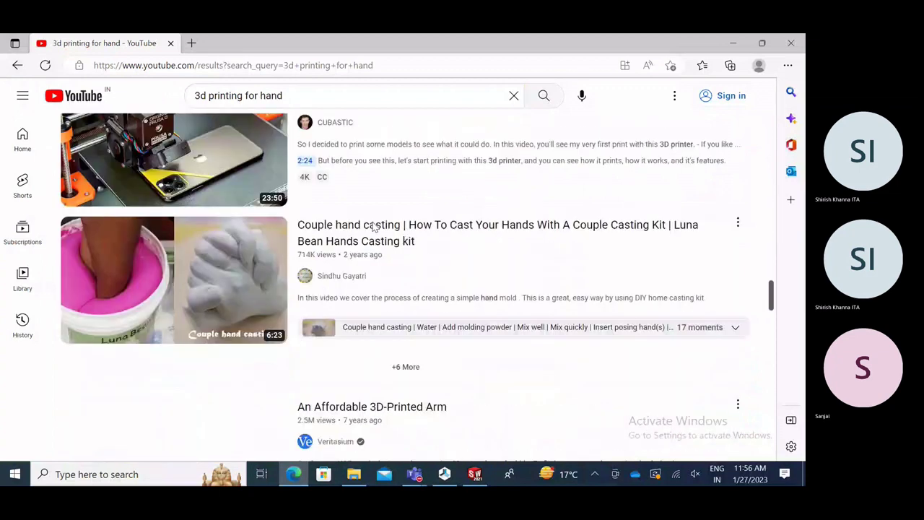
pyautogui.scroll(-1, 374, 227)
pyautogui.scroll(-5, 373, 227)
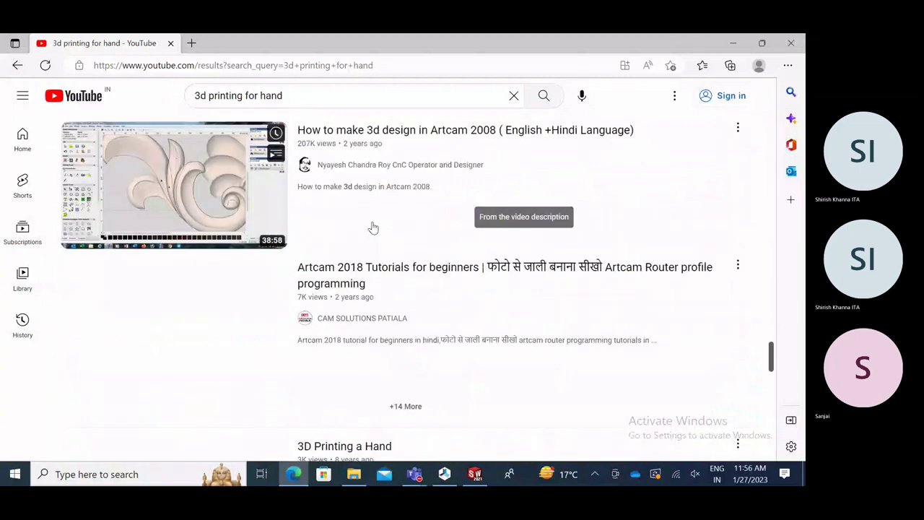
pyautogui.scroll(-5, 373, 226)
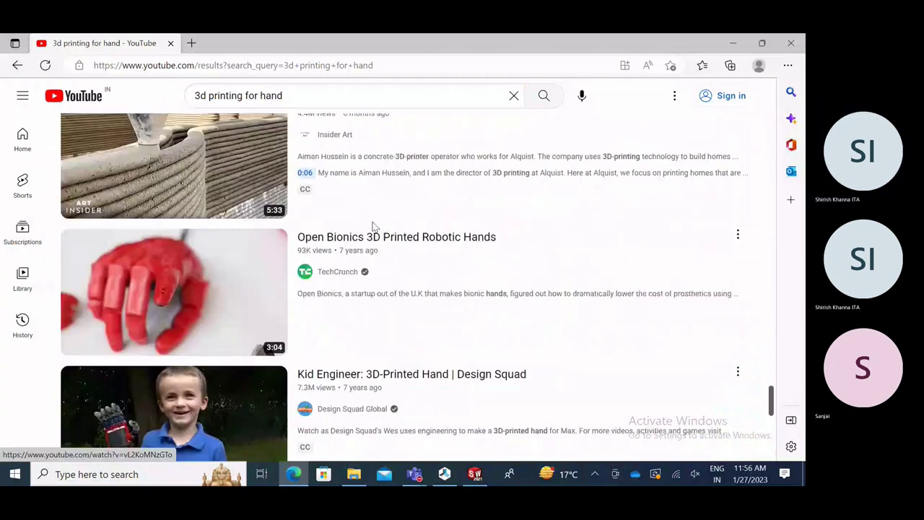
pyautogui.scroll(-2, 374, 227)
# Extend the YouTube search to "3d printing for hand with suppoting material" and run it.
pyautogui.click(311, 96)
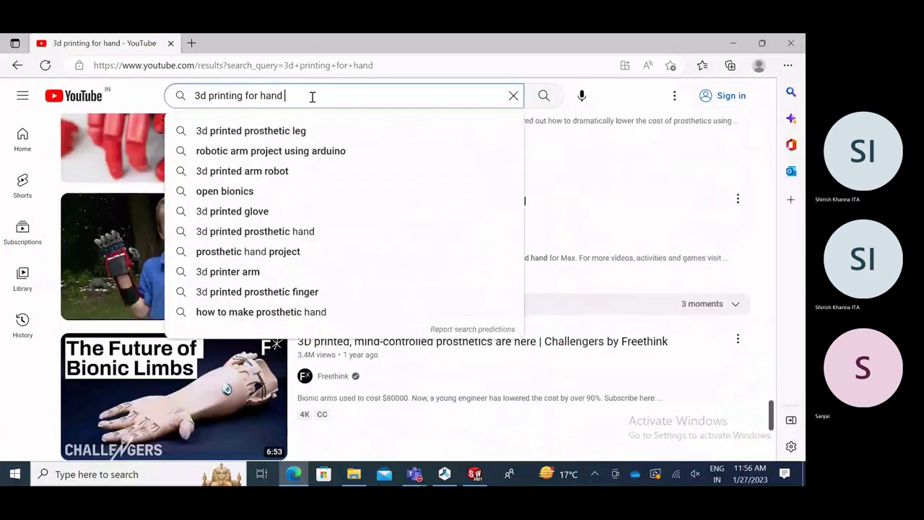
pyautogui.write('wit')
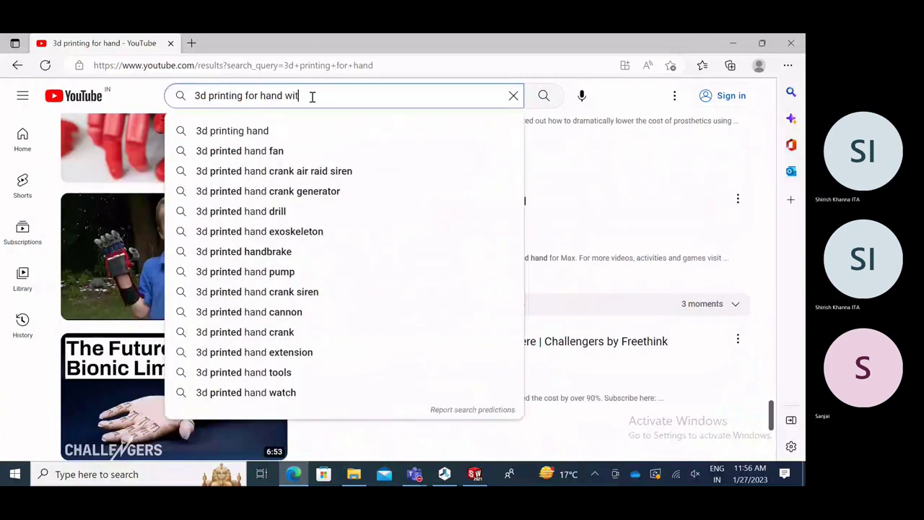
pyautogui.write('h suppoting')
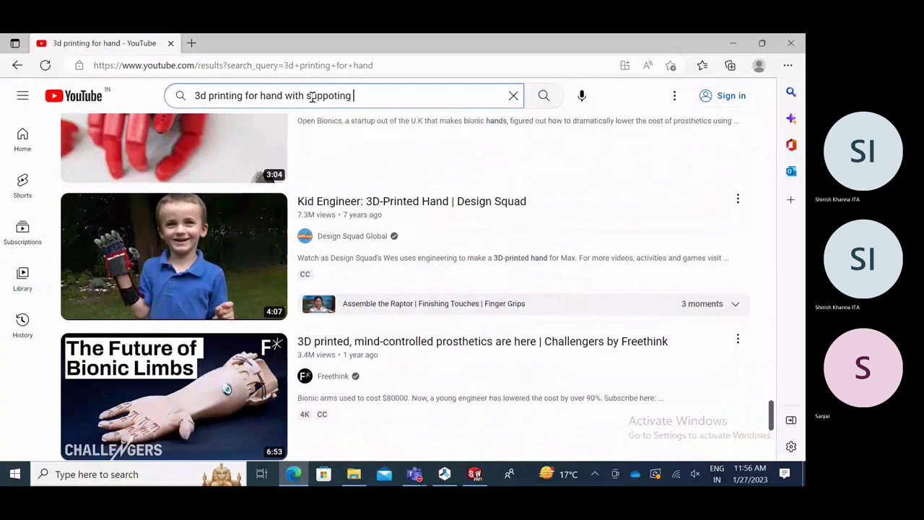
pyautogui.write(' material')
pyautogui.press('Return')
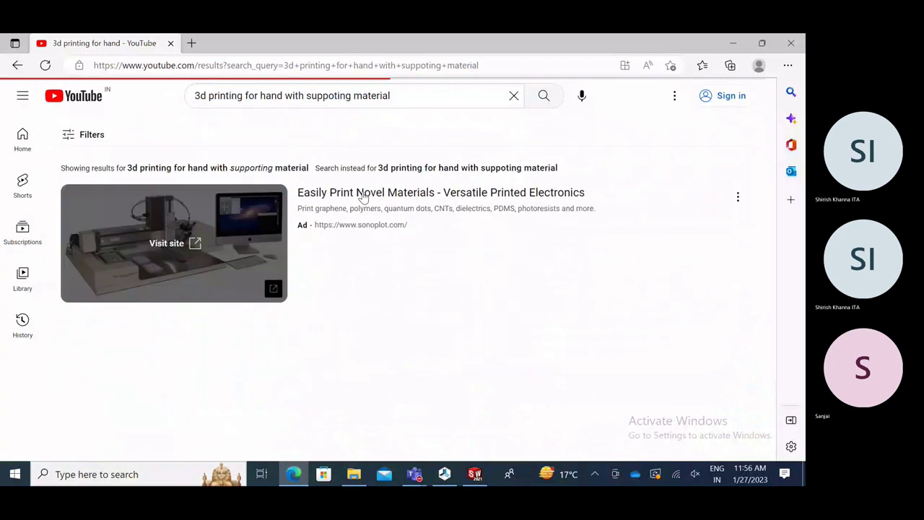
# Open the video "Ultimaker PVA Explained - Water-soluble support material" from the results and skip ahead through its opening.
pyautogui.scroll(-1, 370, 256)
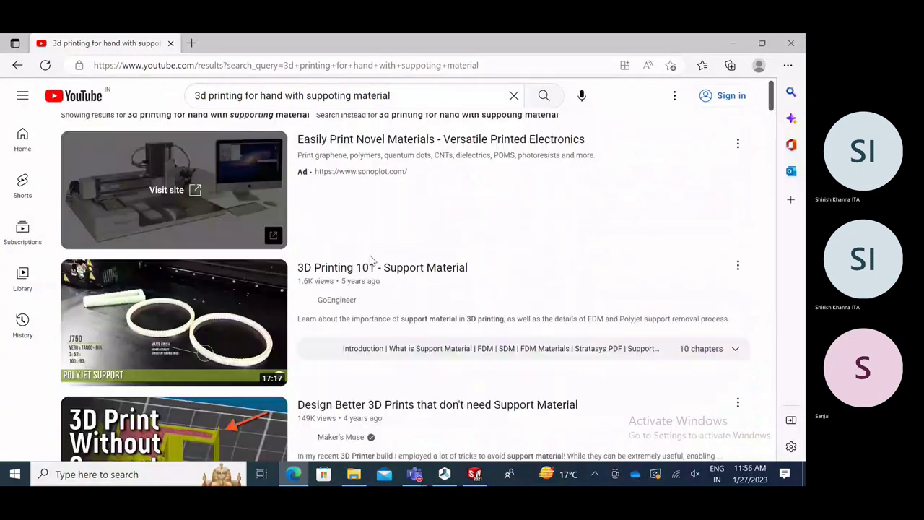
pyautogui.scroll(-2, 370, 258)
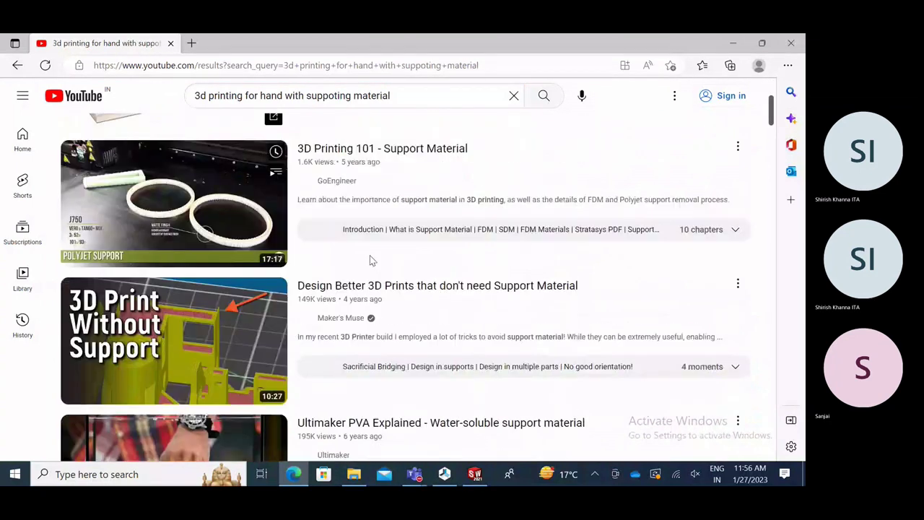
pyautogui.scroll(-3, 370, 259)
pyautogui.click(351, 253)
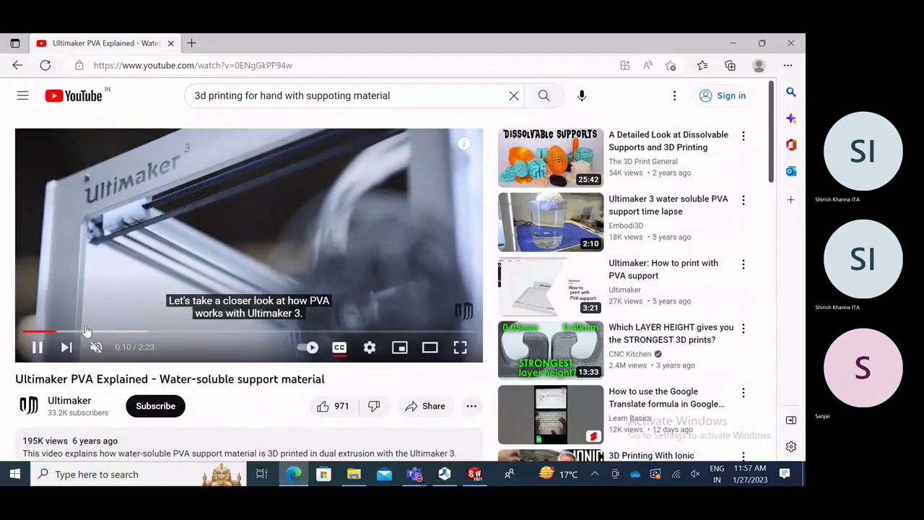
pyautogui.click(74, 332)
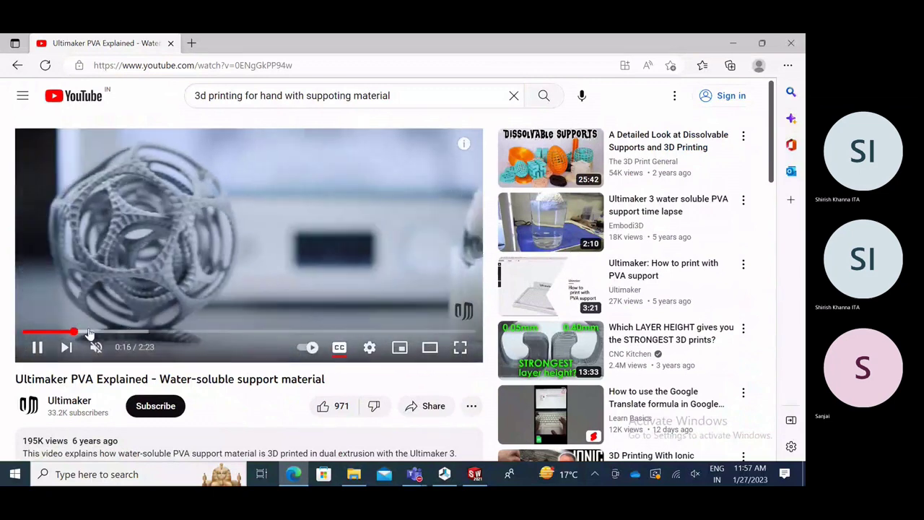
pyautogui.click(89, 332)
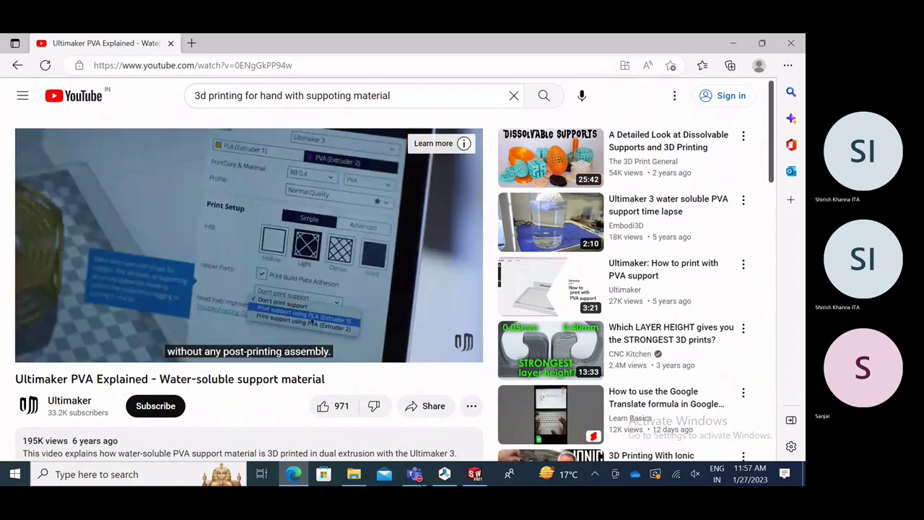
# Skip the ad on the Mewtwo Pokemon dissolvable-support video and decline the YouTube Premium trial.
pyautogui.moveTo(145, 241)
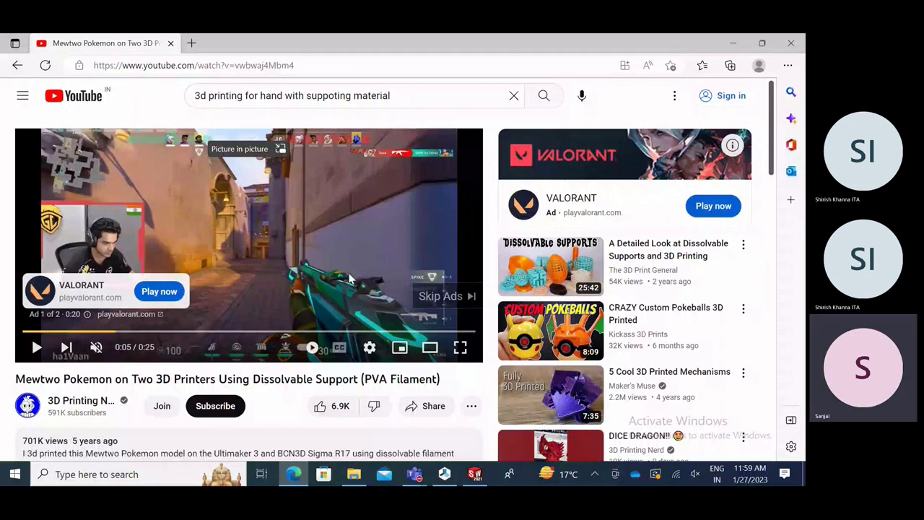
pyautogui.click(441, 296)
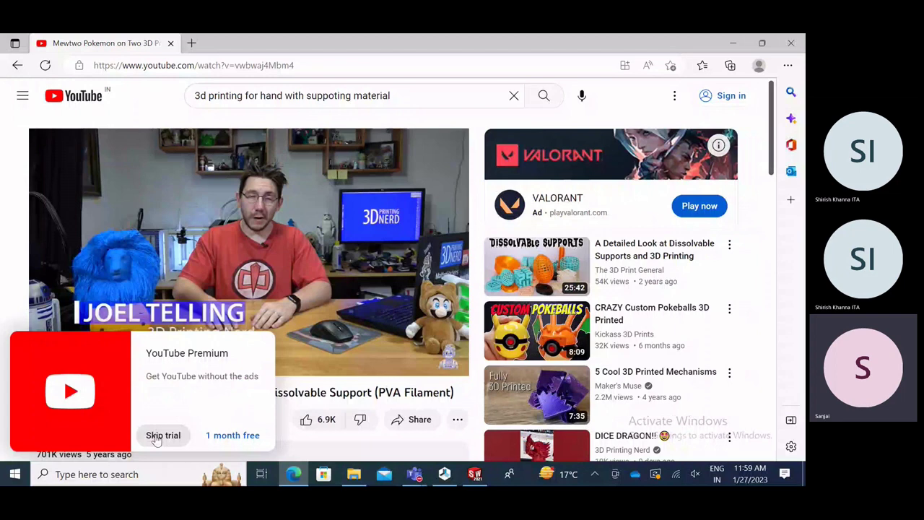
pyautogui.click(160, 435)
# Skim through the Mewtwo Pokemon dissolvable-support video, jumping between passages up to about 4:53.
pyautogui.click(81, 346)
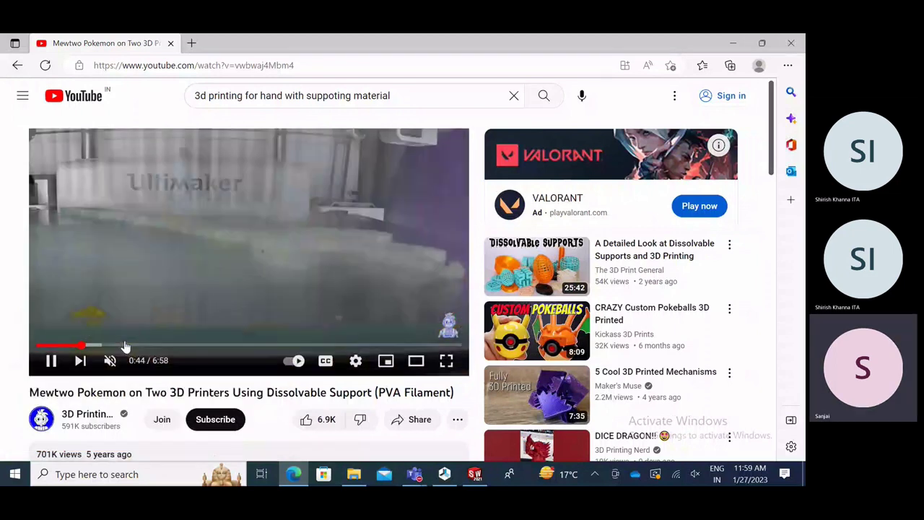
pyautogui.moveTo(124, 346)
pyautogui.mouseDown()
pyautogui.moveTo(169, 348)
pyautogui.moveTo(109, 348)
pyautogui.mouseUp()
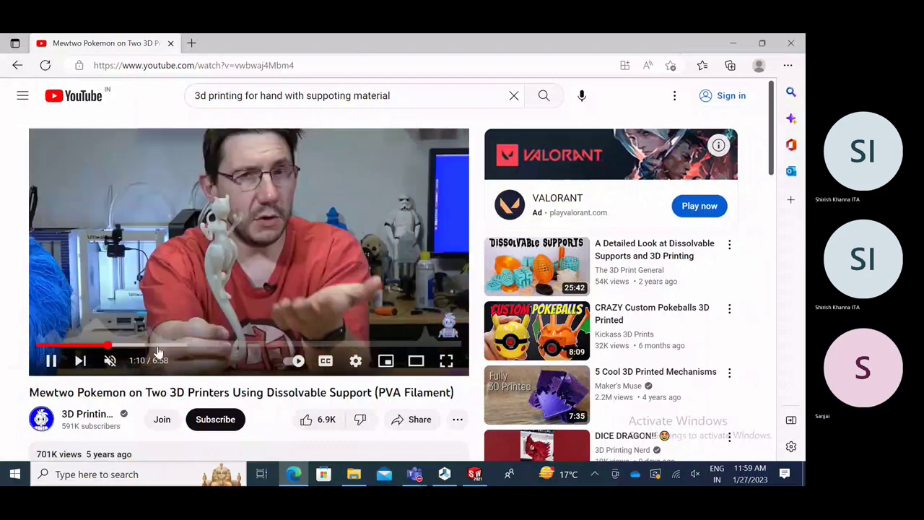
pyautogui.click(92, 347)
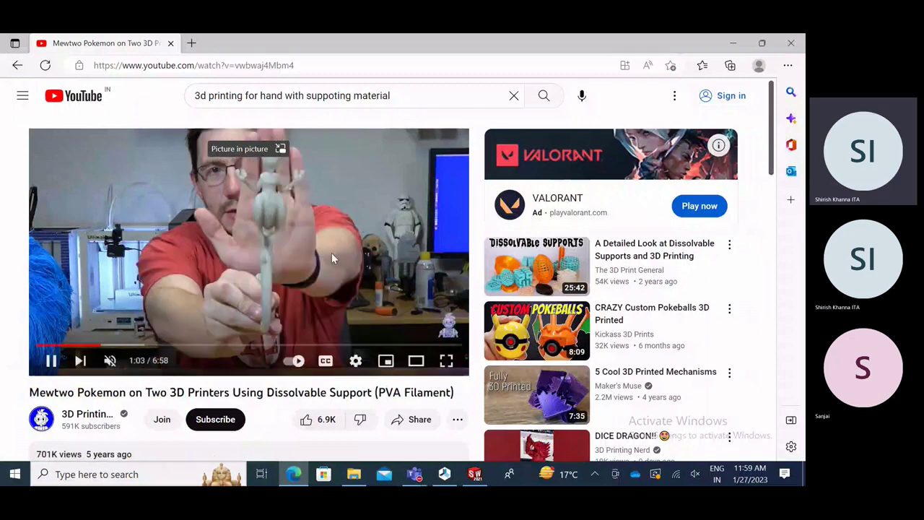
pyautogui.click(182, 349)
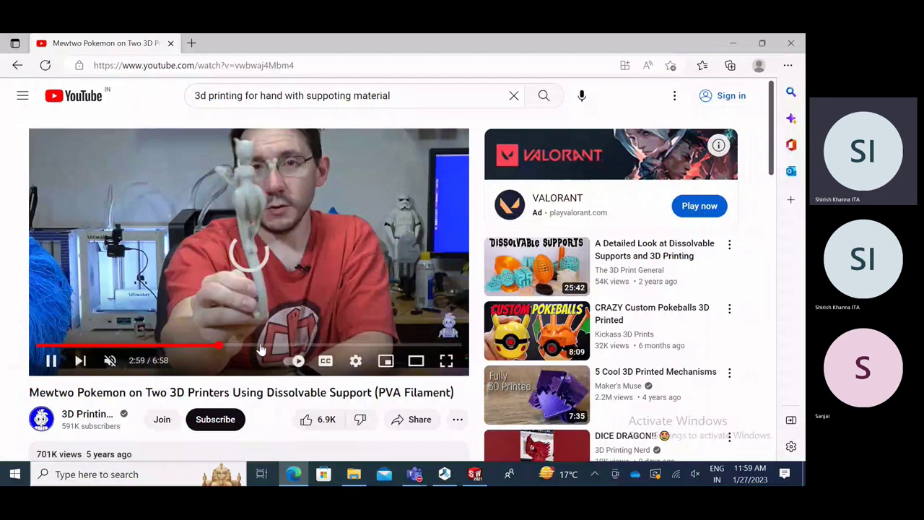
pyautogui.click(259, 346)
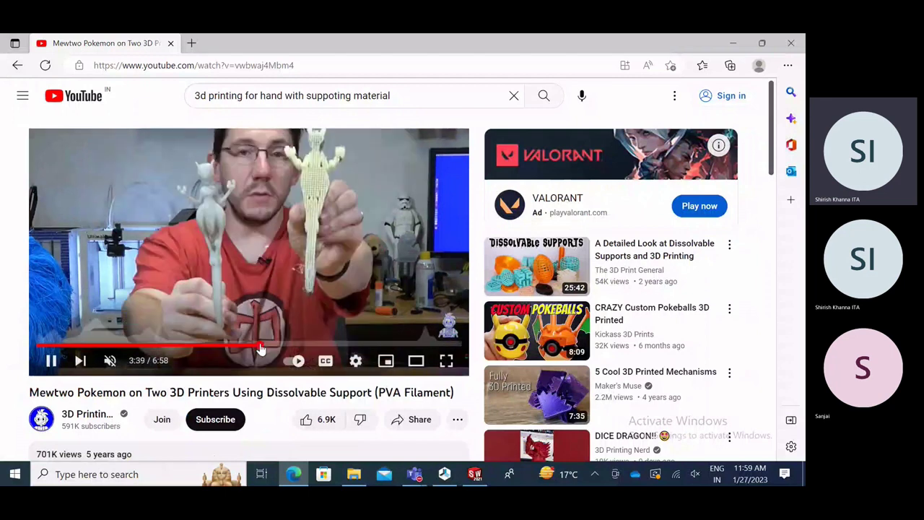
pyautogui.click(335, 349)
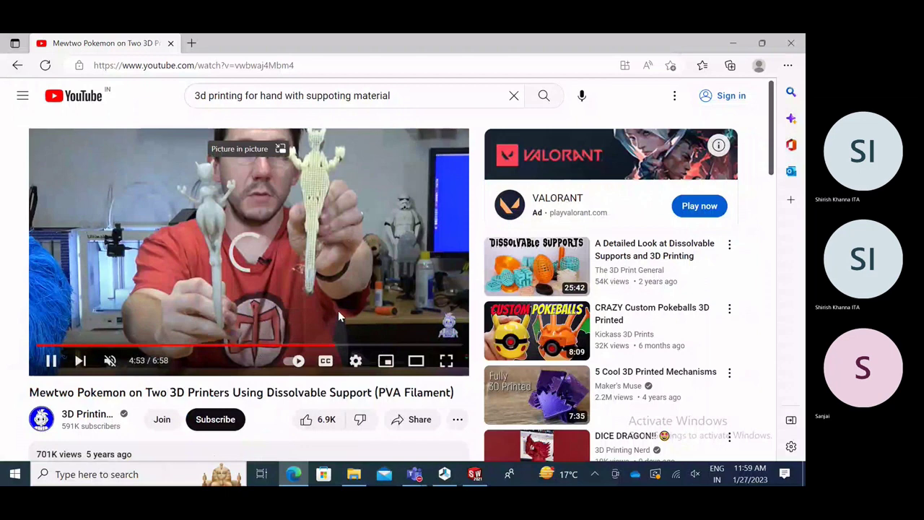
# Look over the Mewtwo video's description, comments and suggested videos, and pause playback.
pyautogui.scroll(-2, 550, 324)
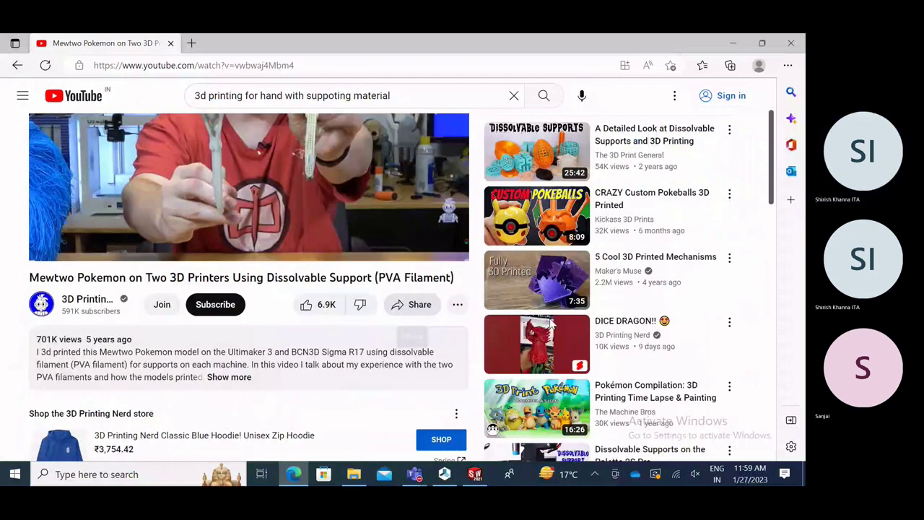
pyautogui.scroll(-5, 550, 324)
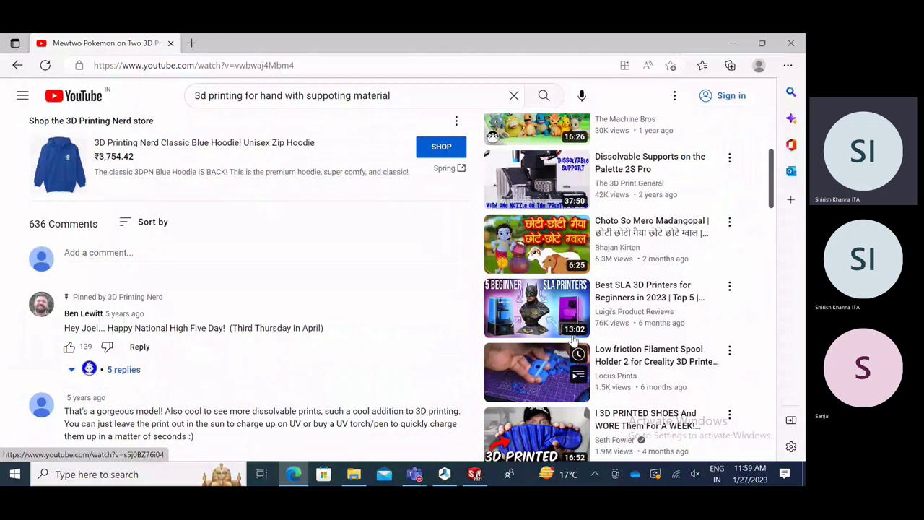
pyautogui.scroll(7, 213, 303)
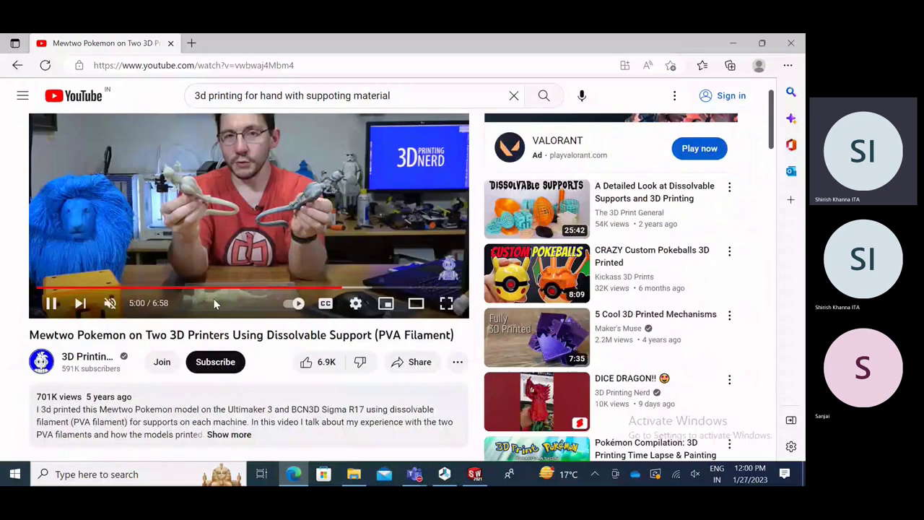
pyautogui.scroll(1, 213, 298)
pyautogui.click(184, 245)
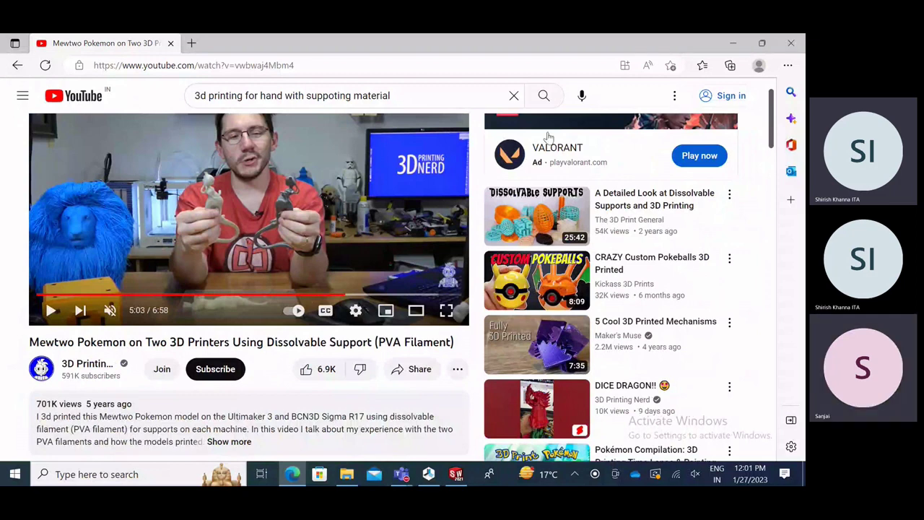
# Switch to SOLIDWORKS and check the volume of Part1 and its units in the mass properties.
pyautogui.click(734, 47)
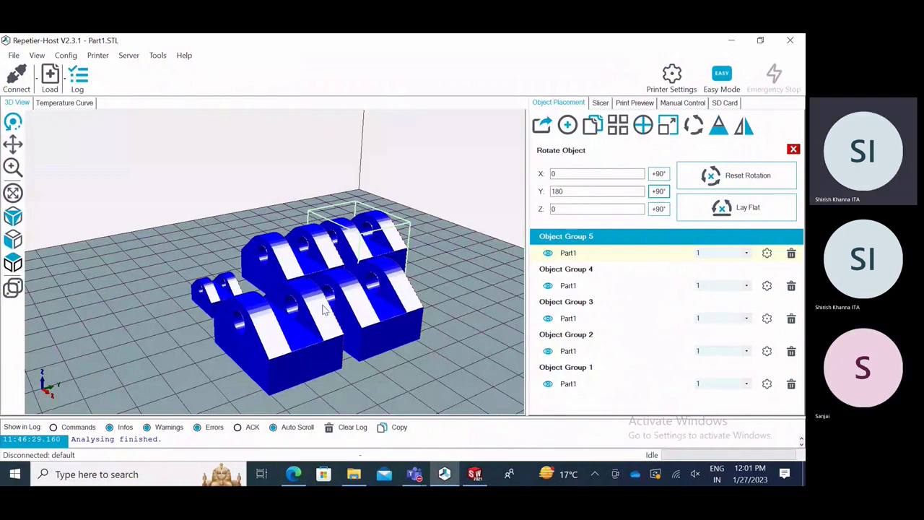
pyautogui.click(475, 473)
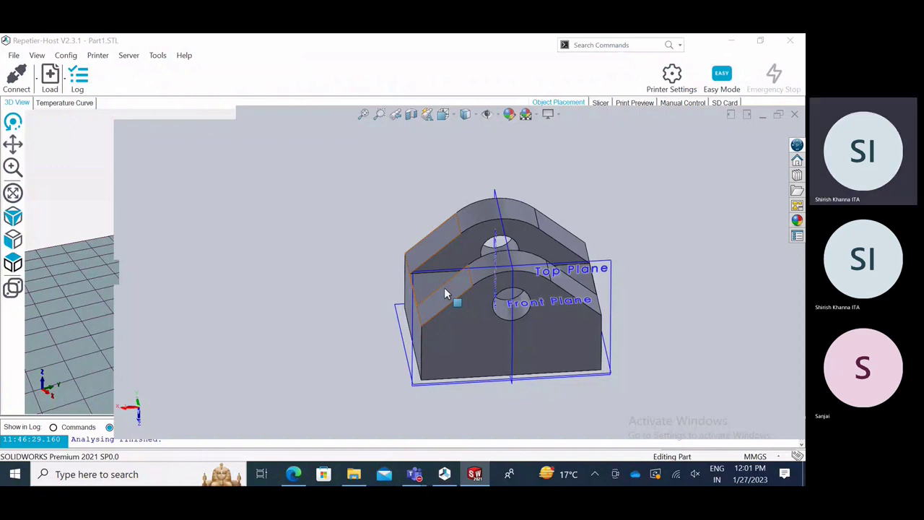
pyautogui.moveTo(442, 289); pyautogui.dragTo(491, 274, button='middle')
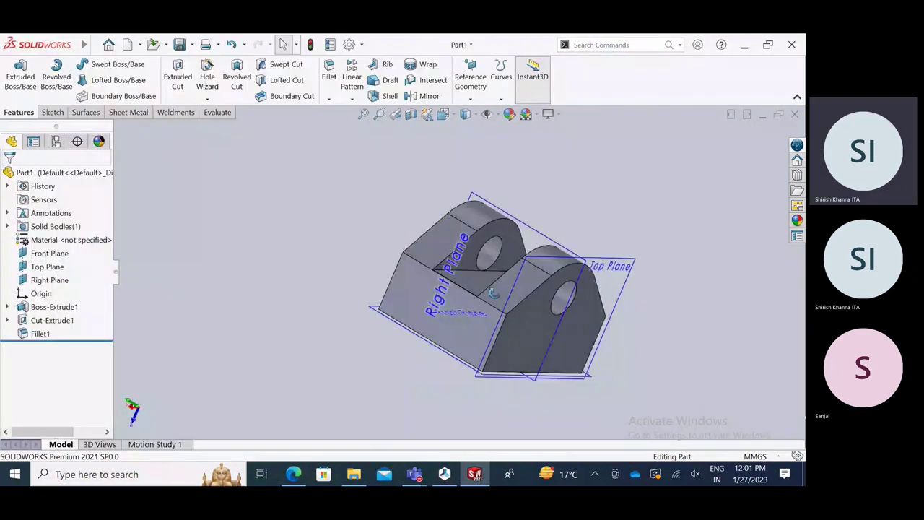
pyautogui.click(220, 114)
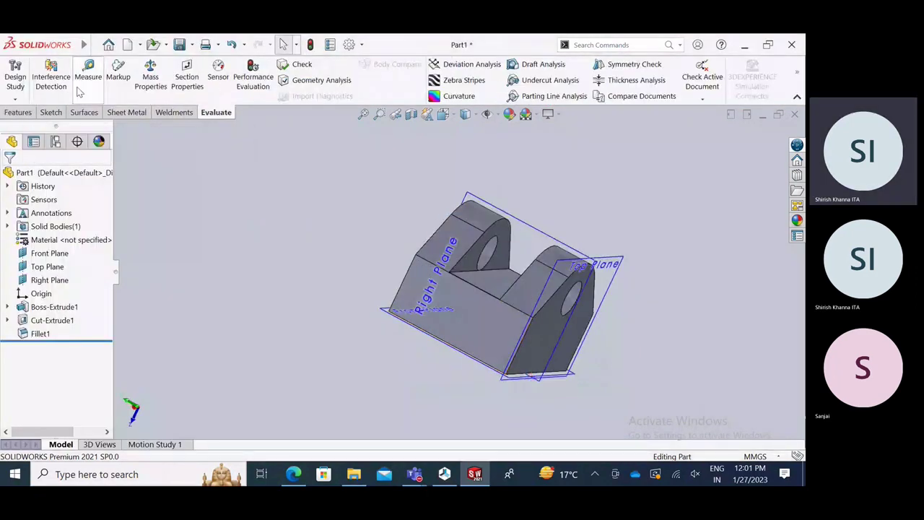
pyautogui.click(150, 80)
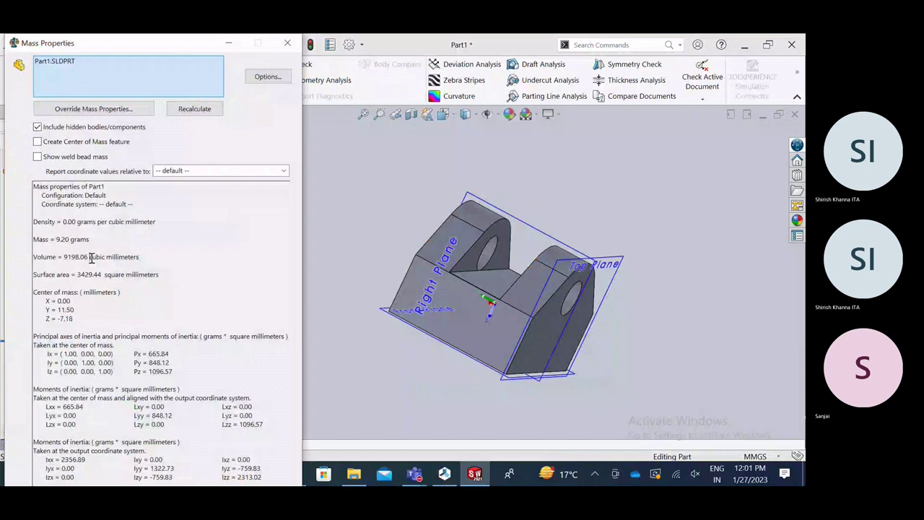
pyautogui.moveTo(89, 258); pyautogui.dragTo(141, 258)
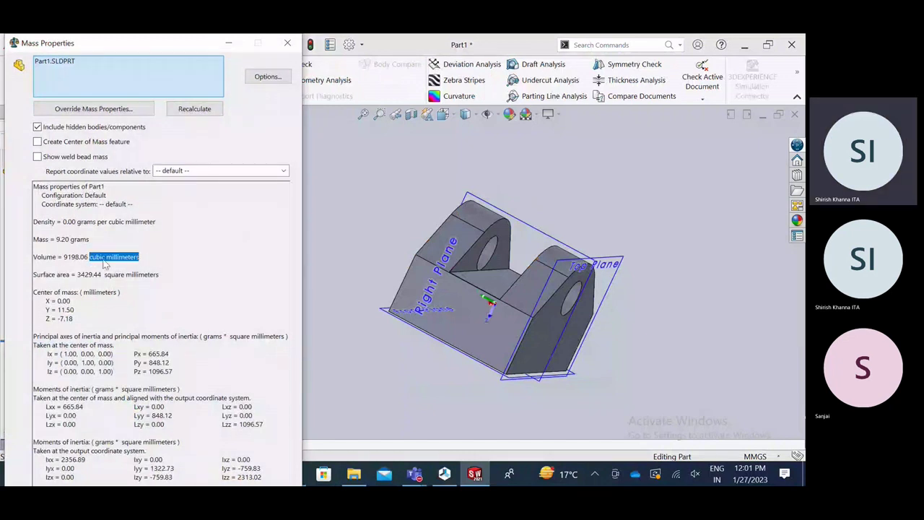
pyautogui.click(287, 45)
# Change the document units to CGS (centimeter, gram, second) and check the volume of Part1 in the mass properties.
pyautogui.click(755, 456)
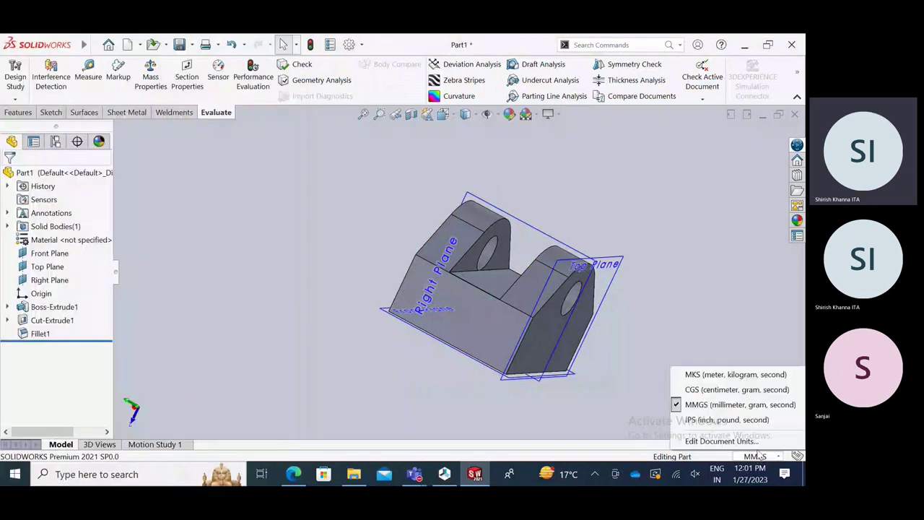
pyautogui.click(737, 389)
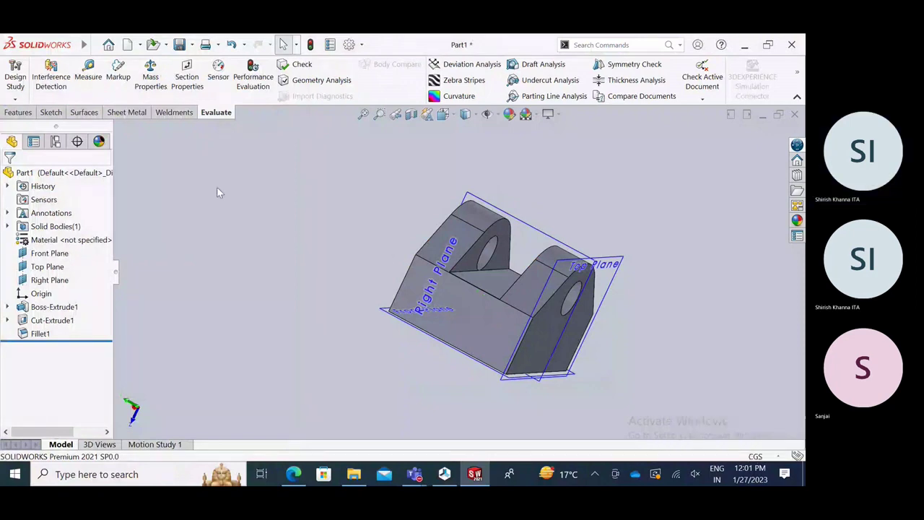
pyautogui.click(150, 86)
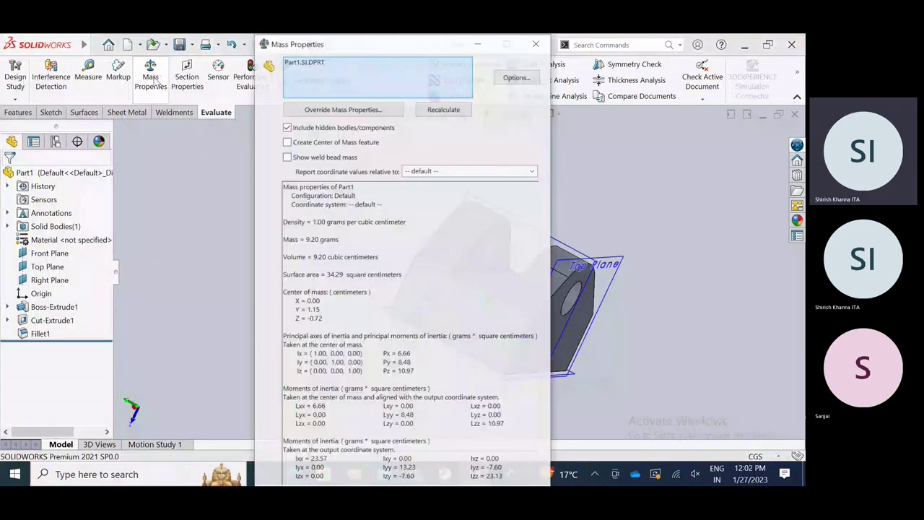
pyautogui.moveTo(313, 257); pyautogui.dragTo(326, 259)
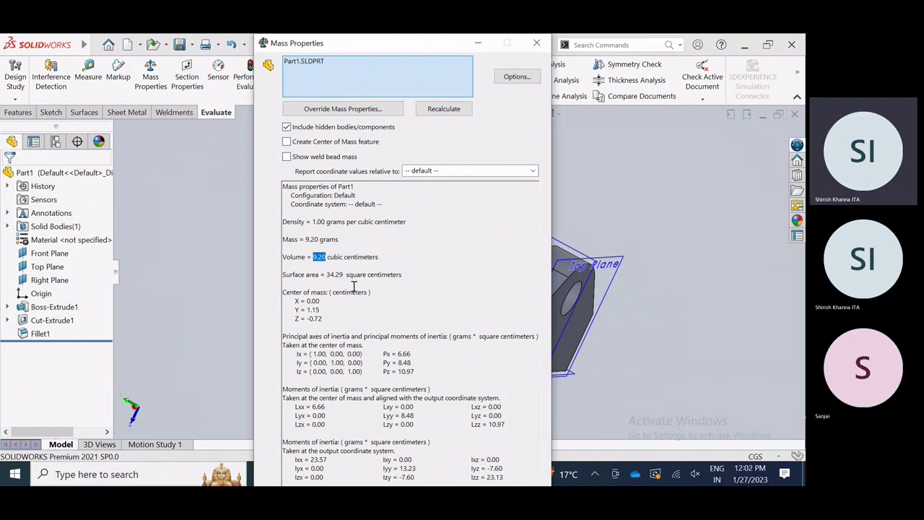
pyautogui.click(657, 246)
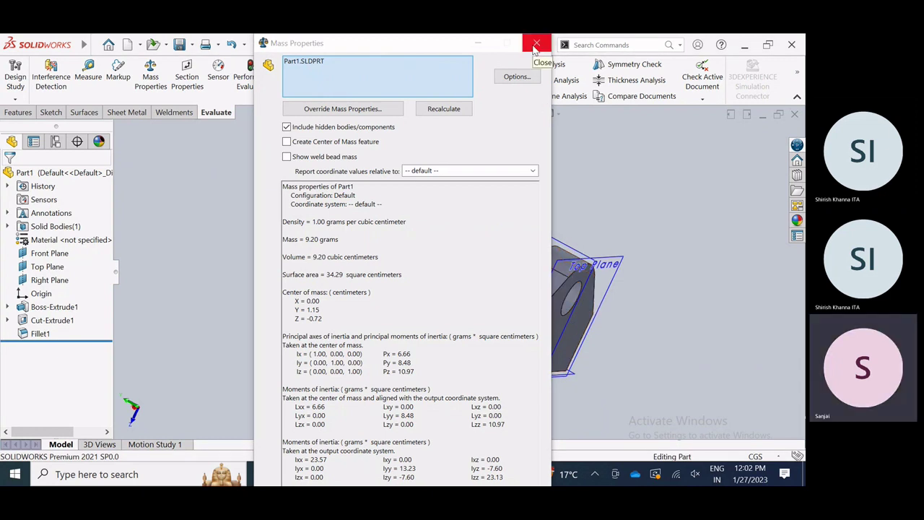
pyautogui.click(477, 48)
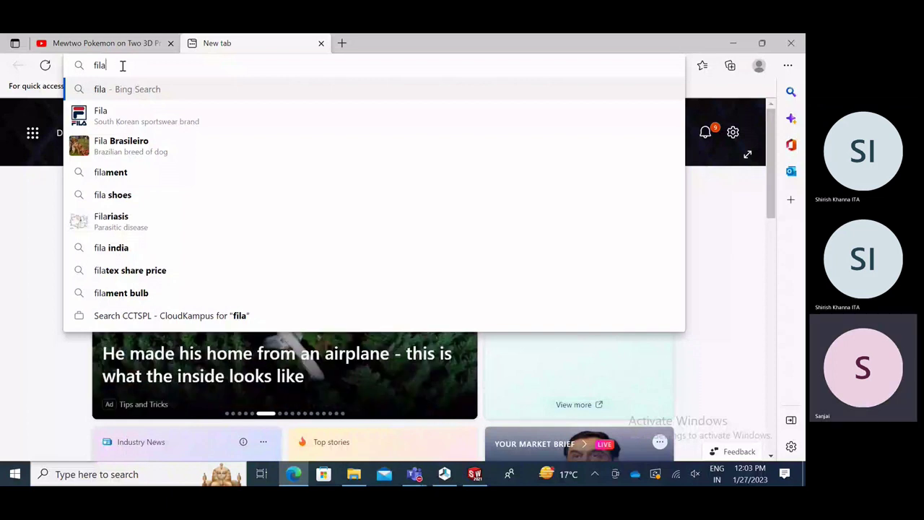
# Search the web for "3d printer filament price".
pyautogui.write('ment')
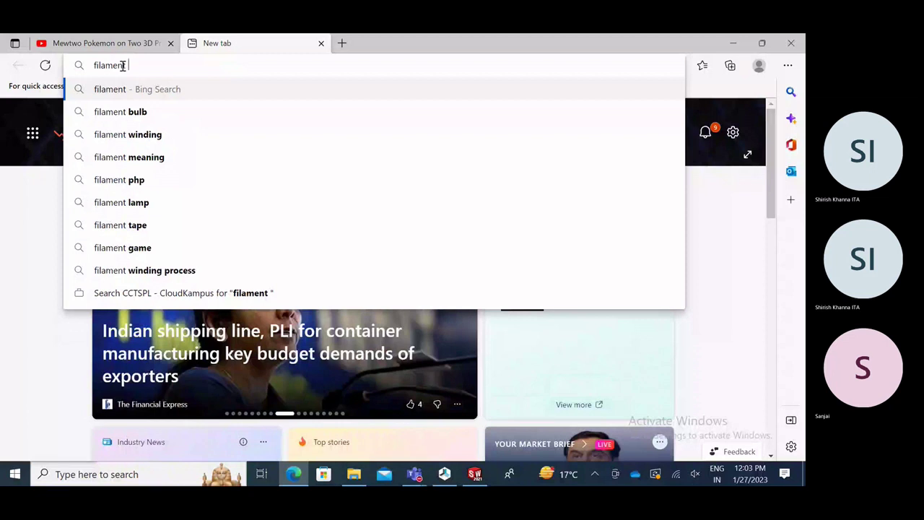
pyautogui.write('pri')
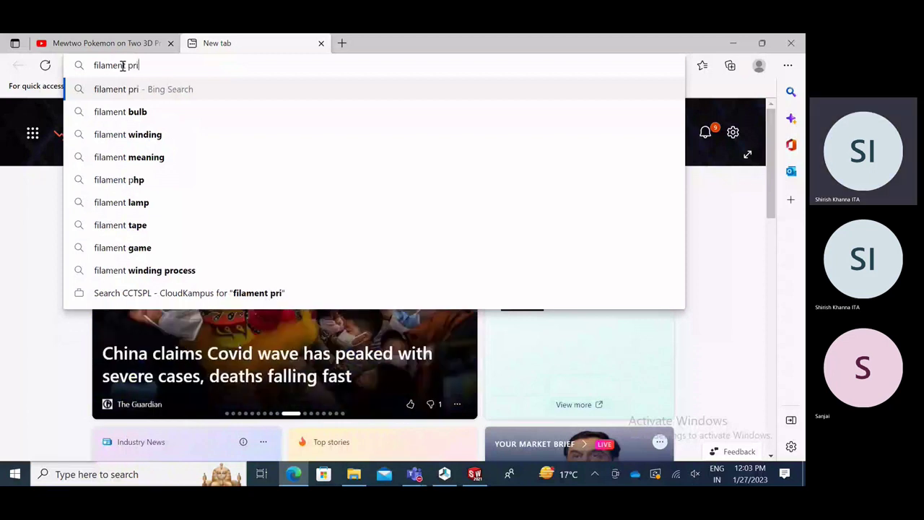
pyautogui.write('ce')
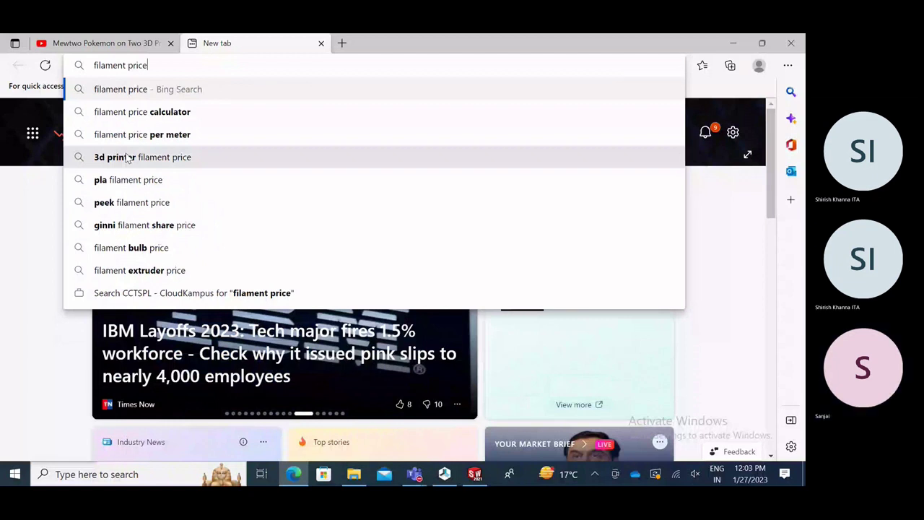
pyautogui.click(128, 158)
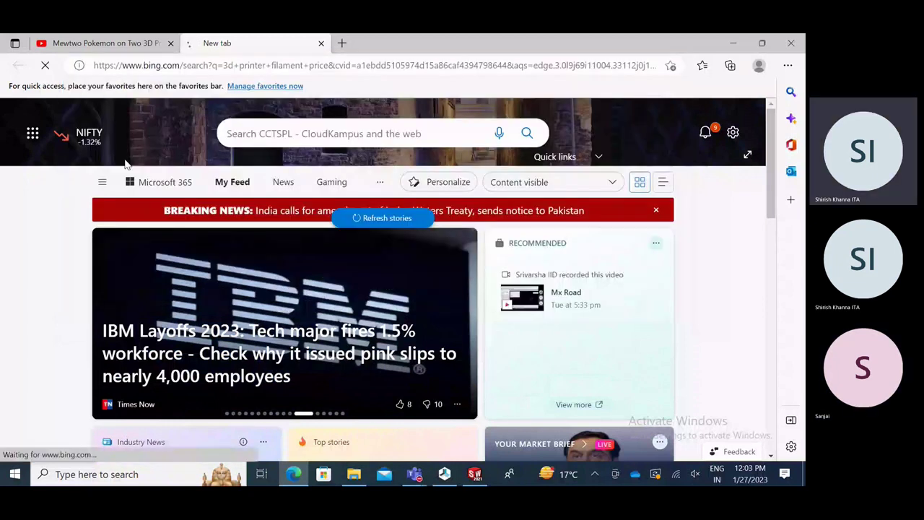
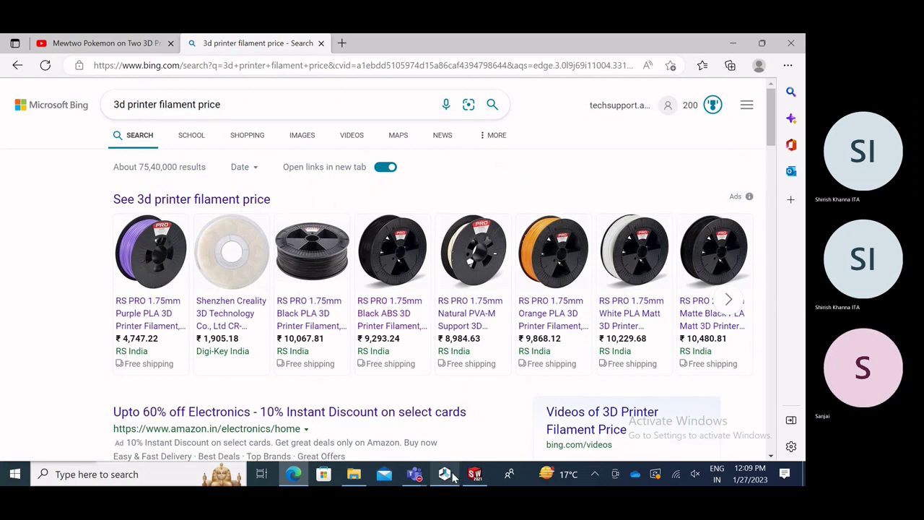
# Switch to Repetier-Host and auto-arrange the five Part1 copies on the print bed.
pyautogui.moveTo(453, 476)
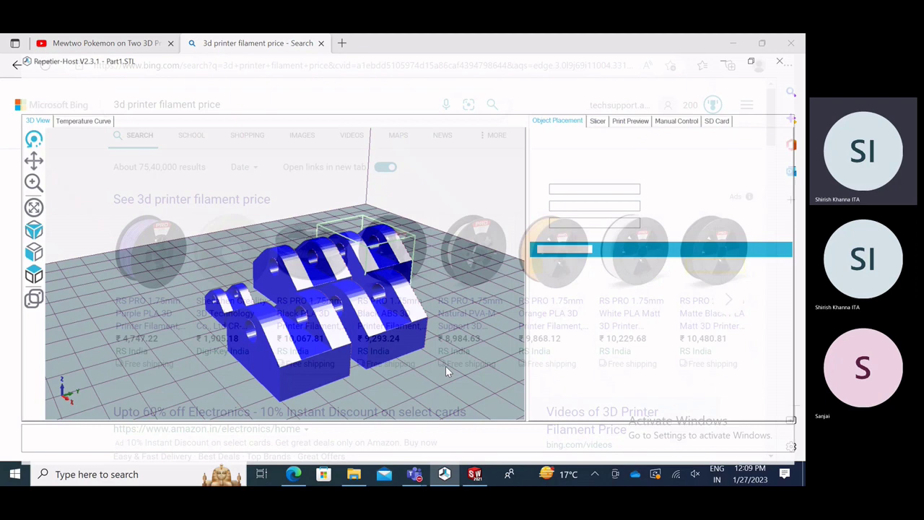
pyautogui.click(445, 382)
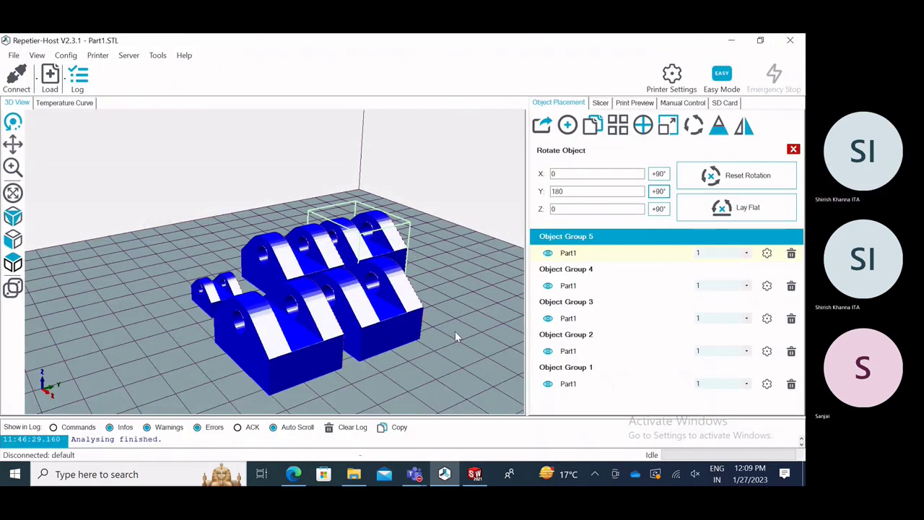
pyautogui.moveTo(455, 332); pyautogui.dragTo(203, 241)
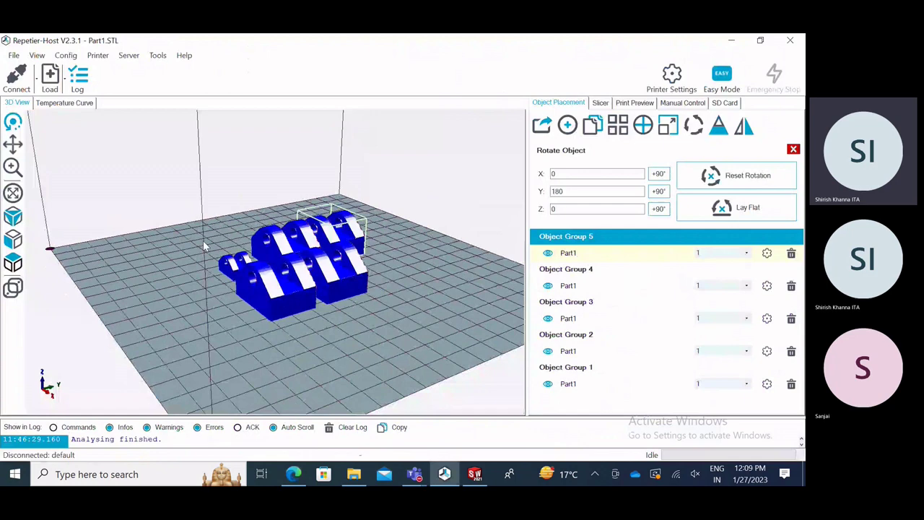
pyautogui.moveTo(205, 246); pyautogui.dragTo(252, 334)
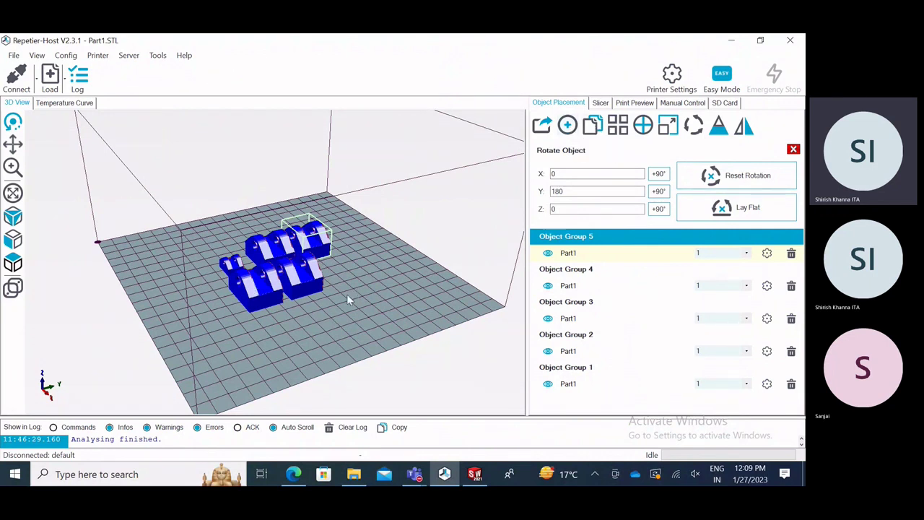
pyautogui.click(617, 128)
pyautogui.moveTo(346, 288); pyautogui.dragTo(307, 274)
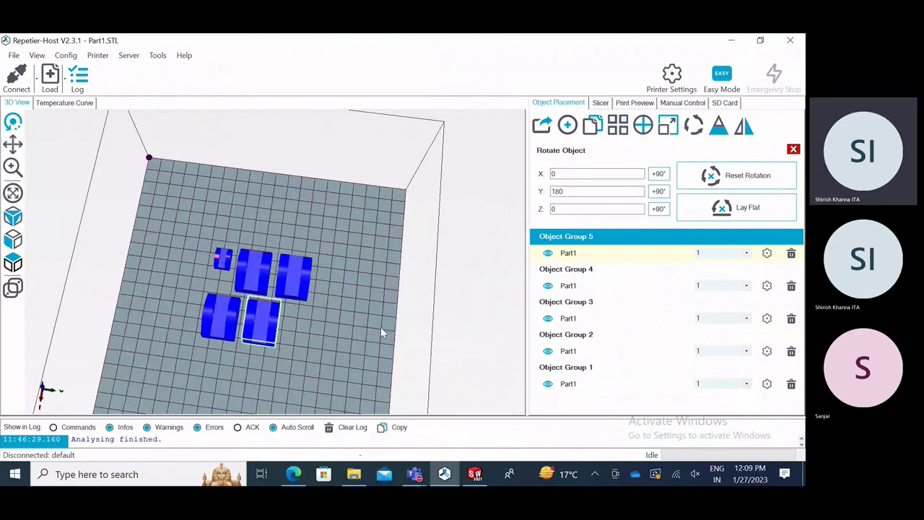
pyautogui.moveTo(381, 327); pyautogui.dragTo(217, 238)
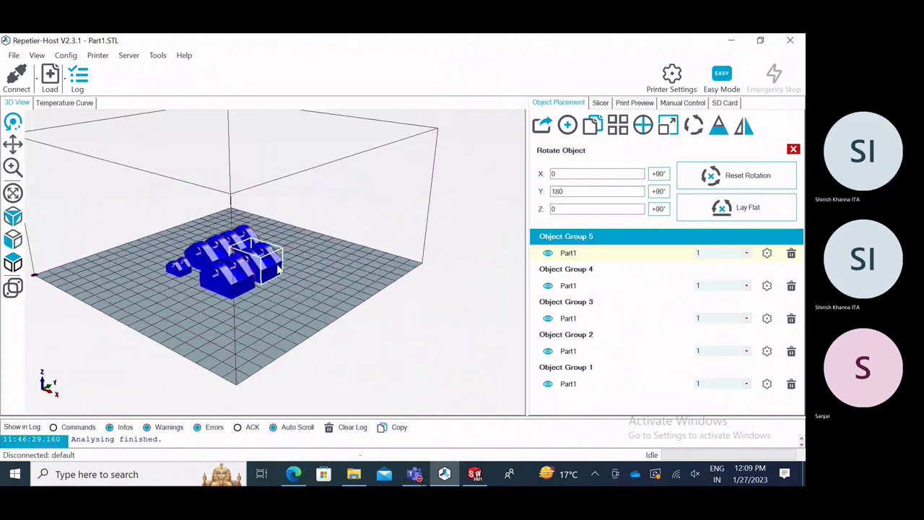
# Move Object Group 5 to about X 155, Y 141 mm and Object Group 3 to about X 32, Y 157 mm on the bed.
pyautogui.moveTo(293, 269); pyautogui.dragTo(384, 269)
pyautogui.moveTo(331, 332); pyautogui.dragTo(366, 356)
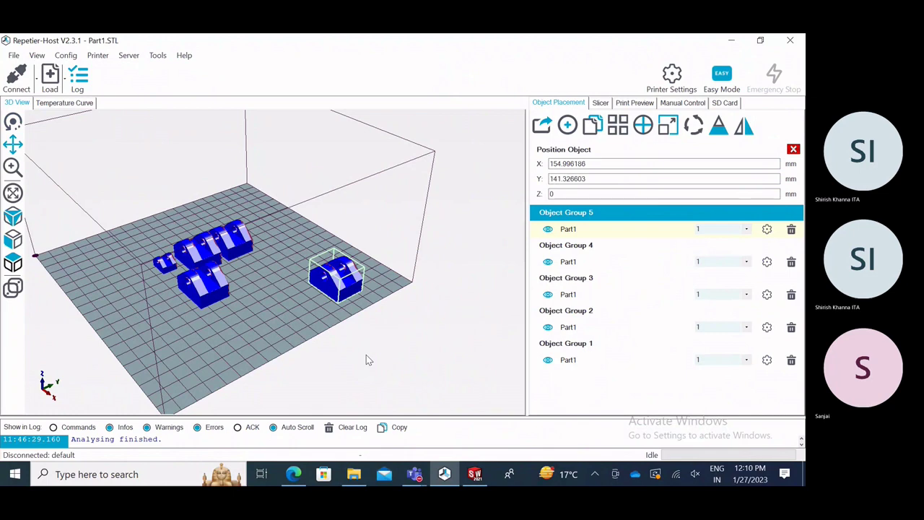
pyautogui.moveTo(506, 347); pyautogui.dragTo(462, 354)
pyautogui.click(570, 263)
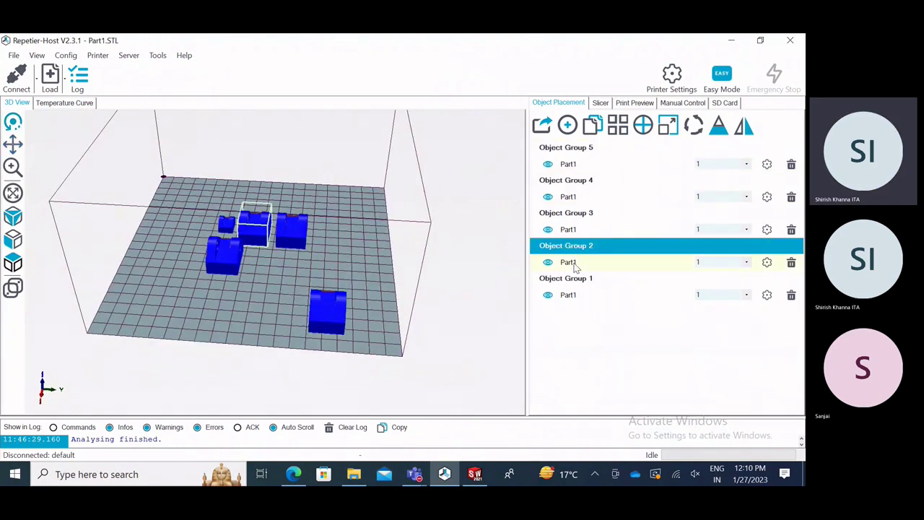
pyautogui.click(579, 231)
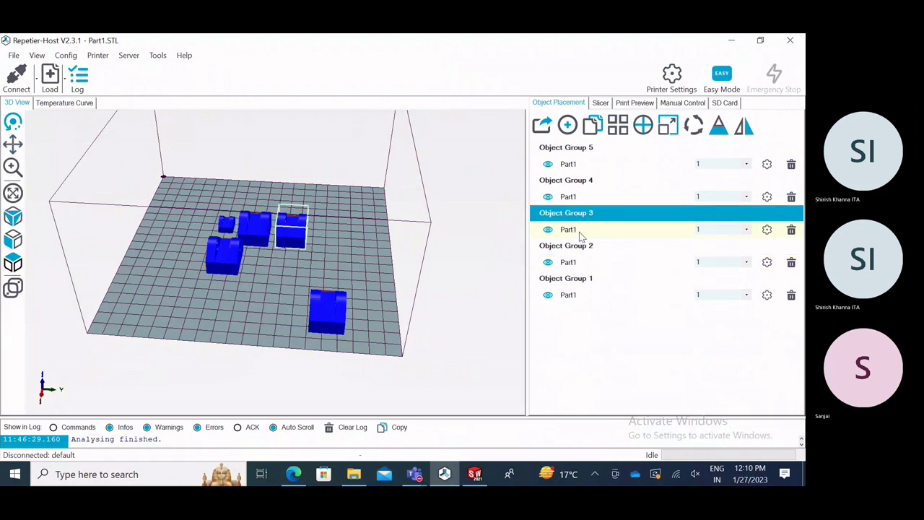
pyautogui.click(13, 143)
pyautogui.moveTo(291, 230); pyautogui.dragTo(352, 209)
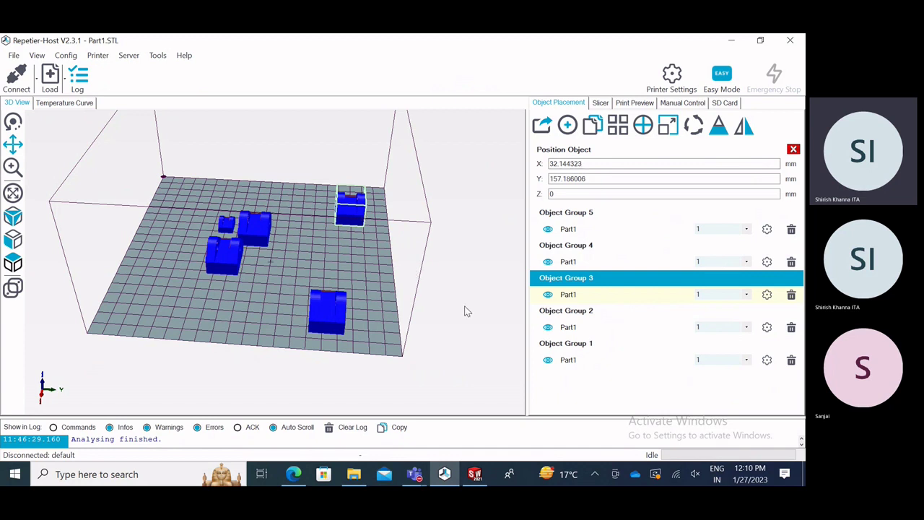
pyautogui.click(13, 143)
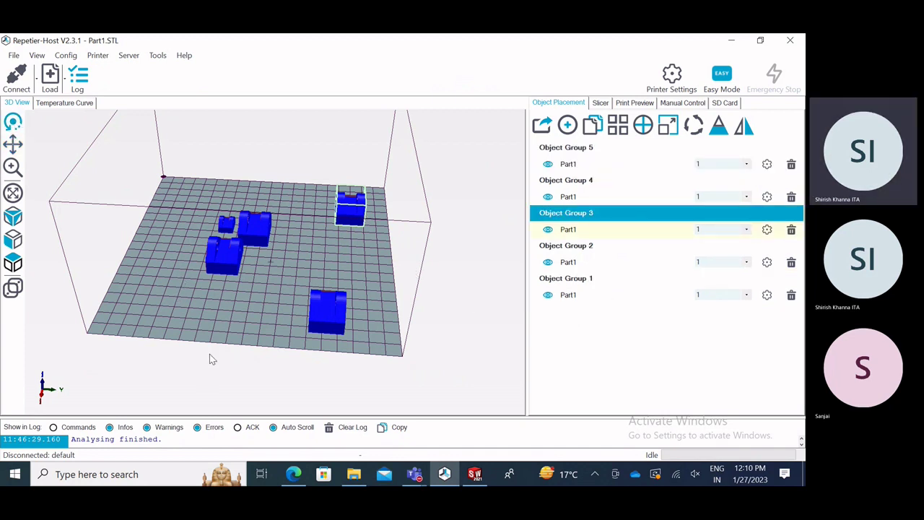
pyautogui.moveTo(186, 368); pyautogui.dragTo(265, 280)
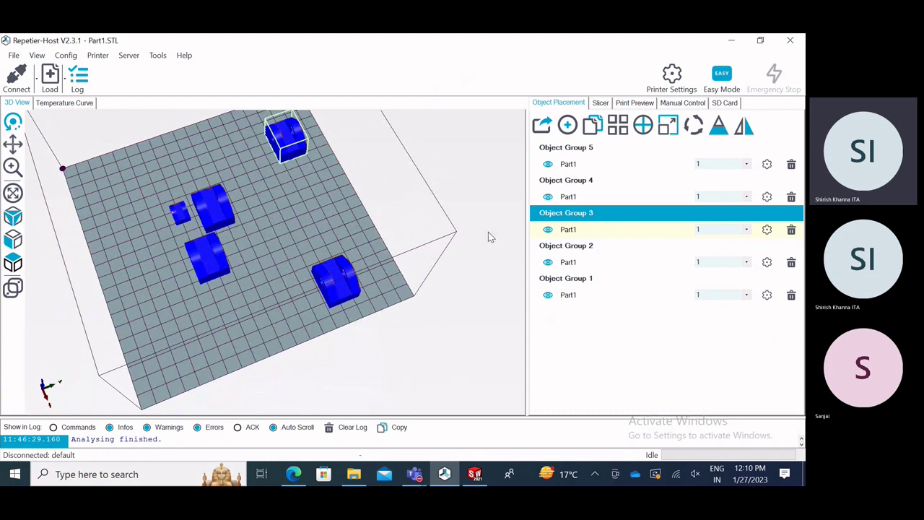
# Auto-arrange all the Part1 copies on the bed again and inspect the layout from several angles.
pyautogui.click(618, 128)
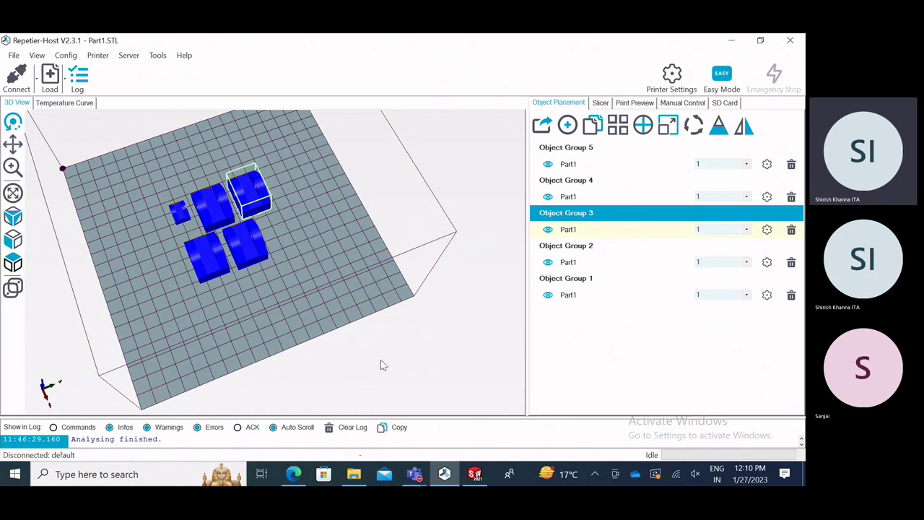
pyautogui.moveTo(380, 366)
pyautogui.mouseDown()
pyautogui.moveTo(388, 359)
pyautogui.moveTo(377, 369)
pyautogui.mouseUp()
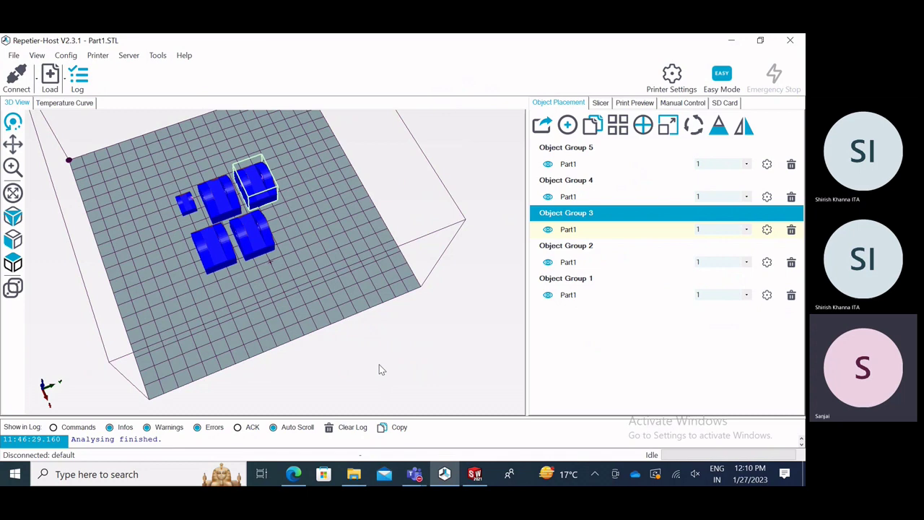
pyautogui.moveTo(381, 370); pyautogui.dragTo(480, 231)
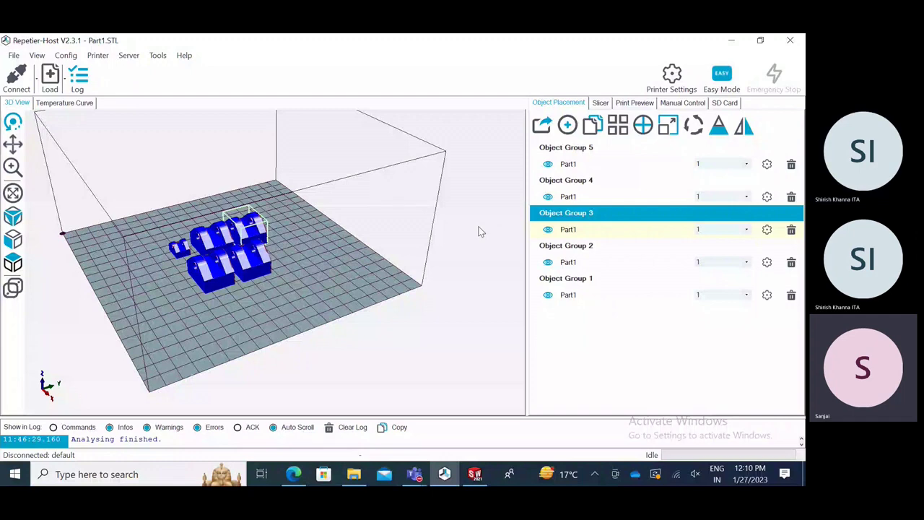
pyautogui.moveTo(480, 231); pyautogui.dragTo(230, 324)
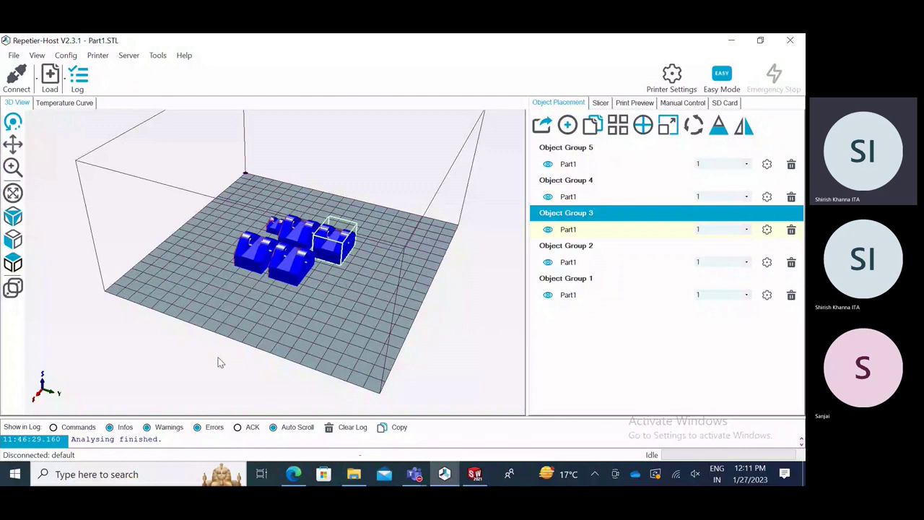
pyautogui.moveTo(220, 364); pyautogui.dragTo(263, 403)
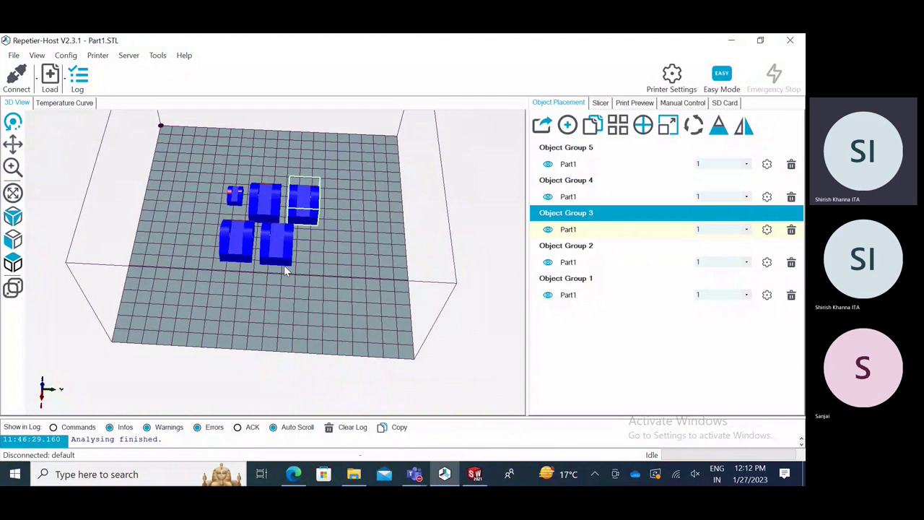
# Move Object Group 3 to about X 36, Y 161 mm and Object Group 5 to about X 142, Y 158 mm, near two bed corners.
pyautogui.click(12, 144)
pyautogui.moveTo(304, 200); pyautogui.dragTo(368, 173)
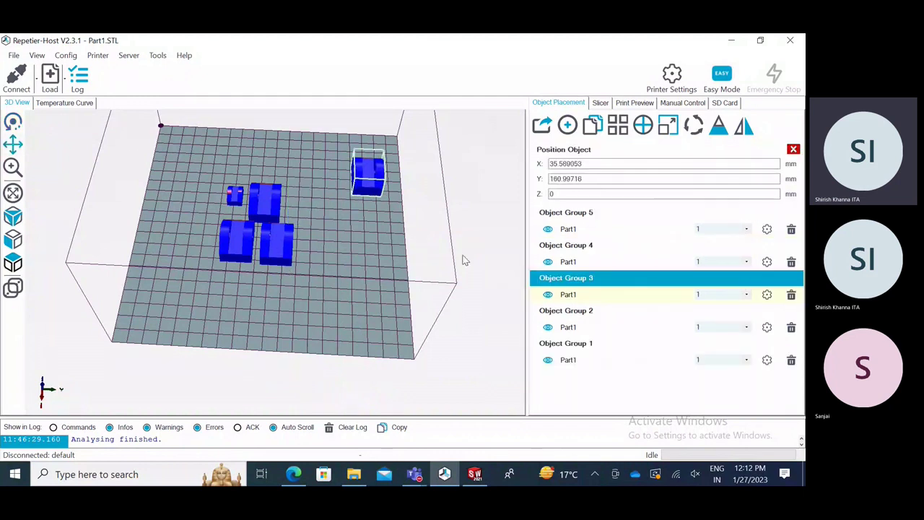
pyautogui.click(279, 235)
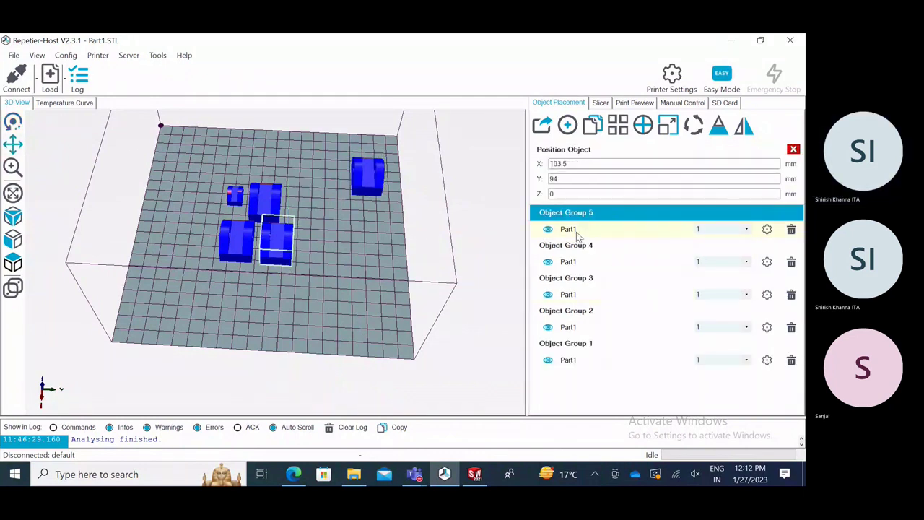
pyautogui.moveTo(279, 235); pyautogui.dragTo(370, 292)
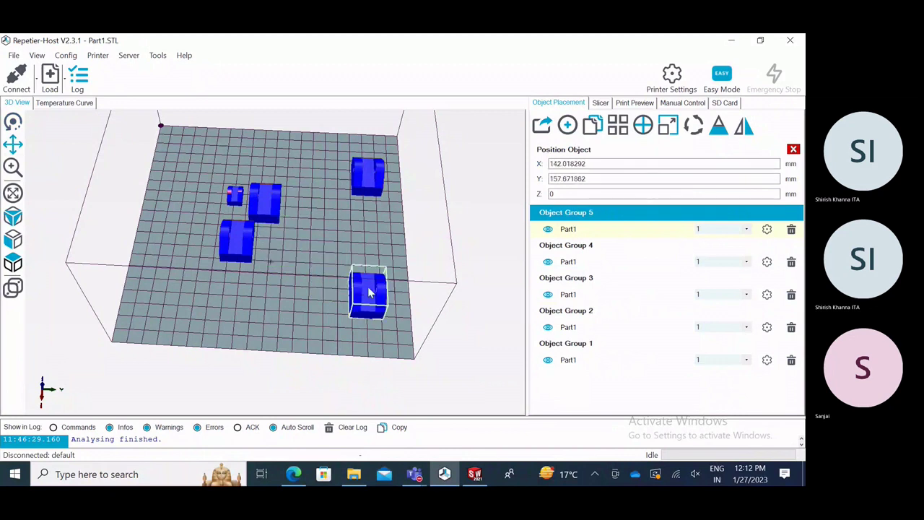
# Move Object Group 4 to about X 151, Y 11 mm and Object Group 2 to about X 30, Y 19 mm, near the remaining bed corners.
pyautogui.click(569, 280)
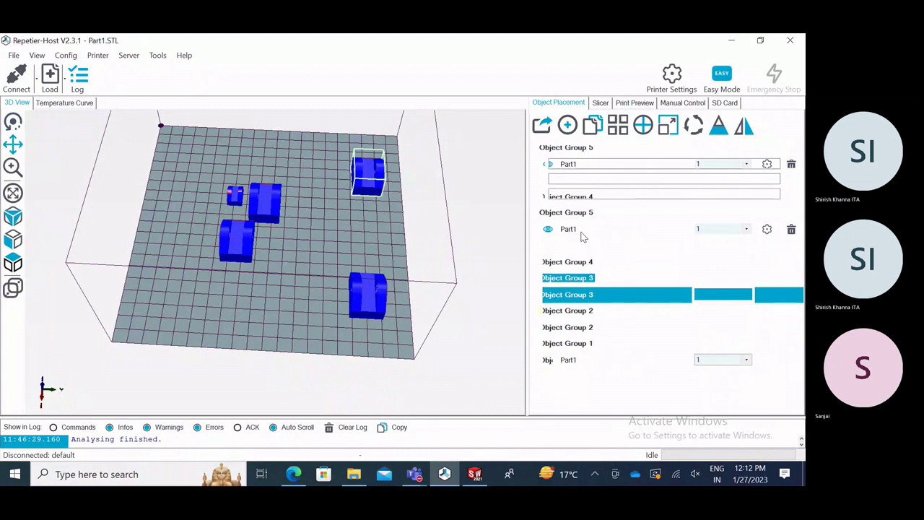
pyautogui.click(576, 269)
pyautogui.moveTo(281, 264); pyautogui.dragTo(228, 283)
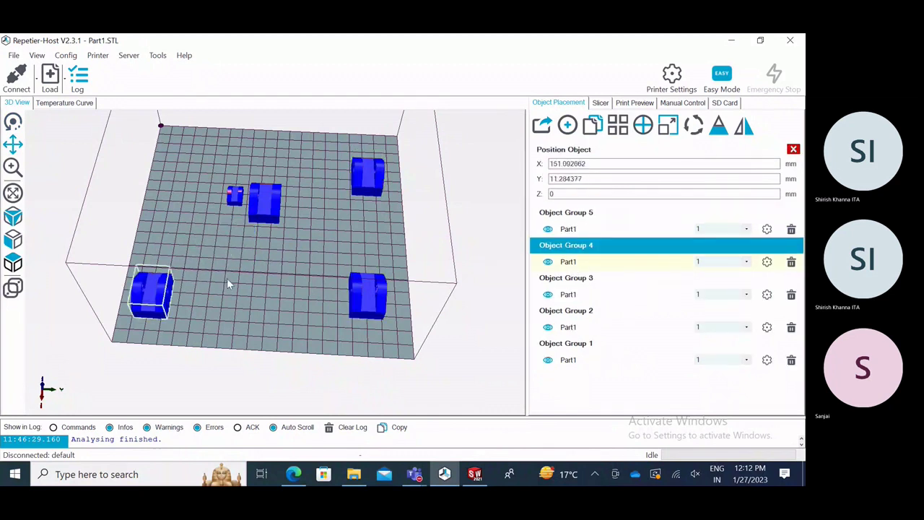
pyautogui.click(572, 329)
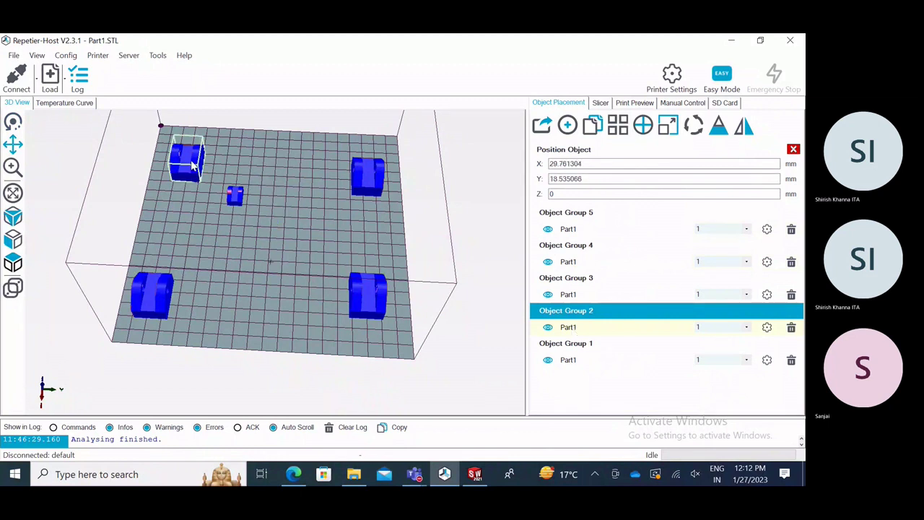
pyautogui.moveTo(572, 328); pyautogui.dragTo(565, 365)
# Move the small Object Group 1 copy between the corner parts and center it on the print bed.
pyautogui.click(568, 360)
pyautogui.moveTo(235, 196); pyautogui.dragTo(180, 219)
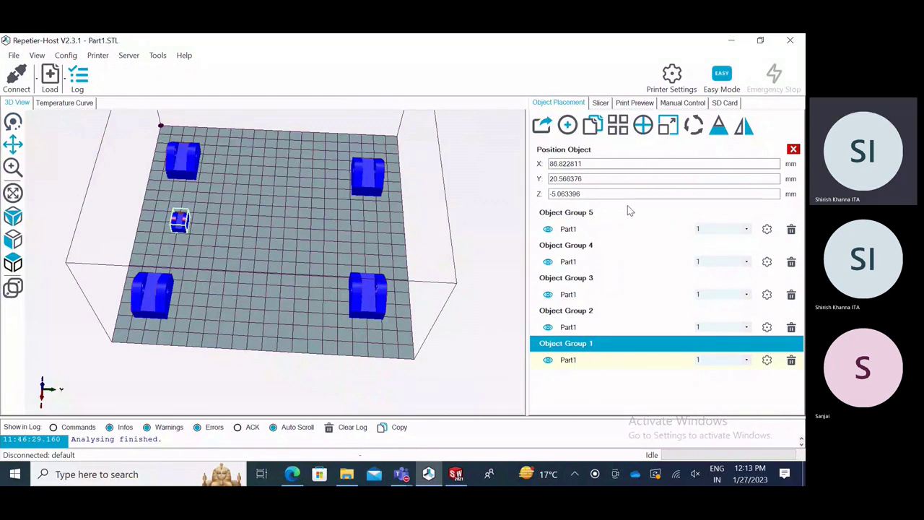
pyautogui.click(649, 135)
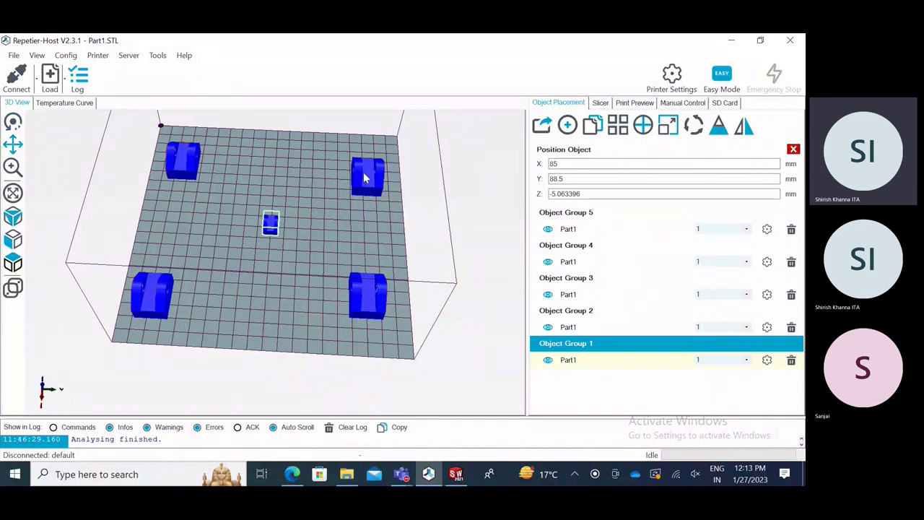
# Scale the Object Group 4 copy to 2 in X, Y and Z, and enlarge it to the maximum size the printer allows.
pyautogui.click(570, 262)
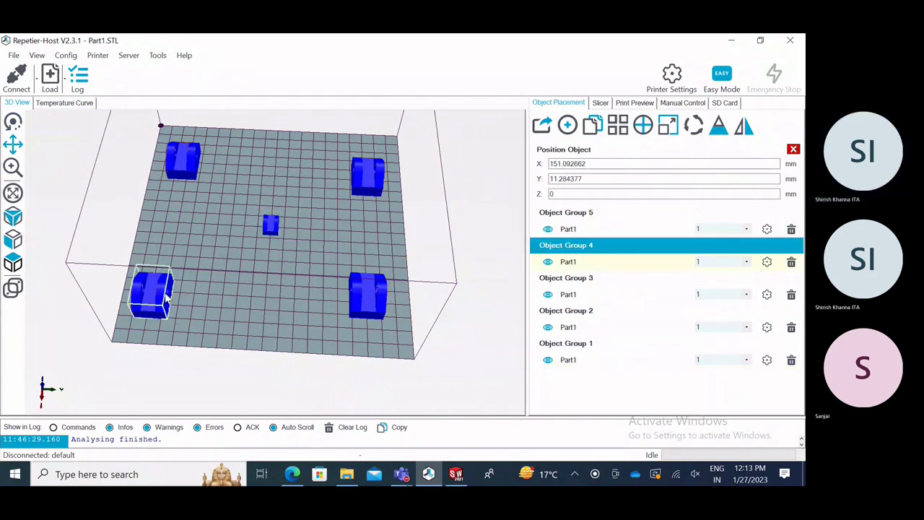
pyautogui.moveTo(166, 297); pyautogui.dragTo(198, 321)
pyautogui.moveTo(213, 353); pyautogui.dragTo(271, 326)
pyautogui.click(13, 123)
pyautogui.moveTo(289, 289); pyautogui.dragTo(108, 347)
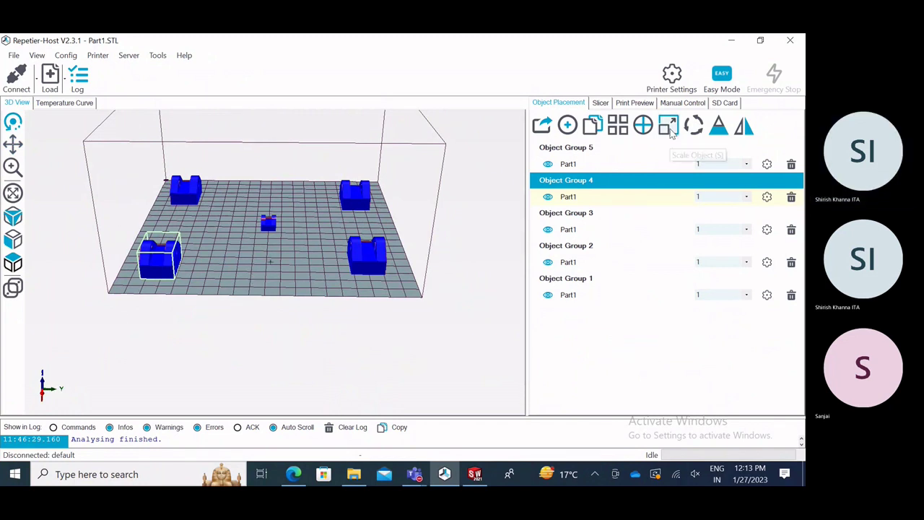
pyautogui.click(669, 135)
pyautogui.press('Tab')
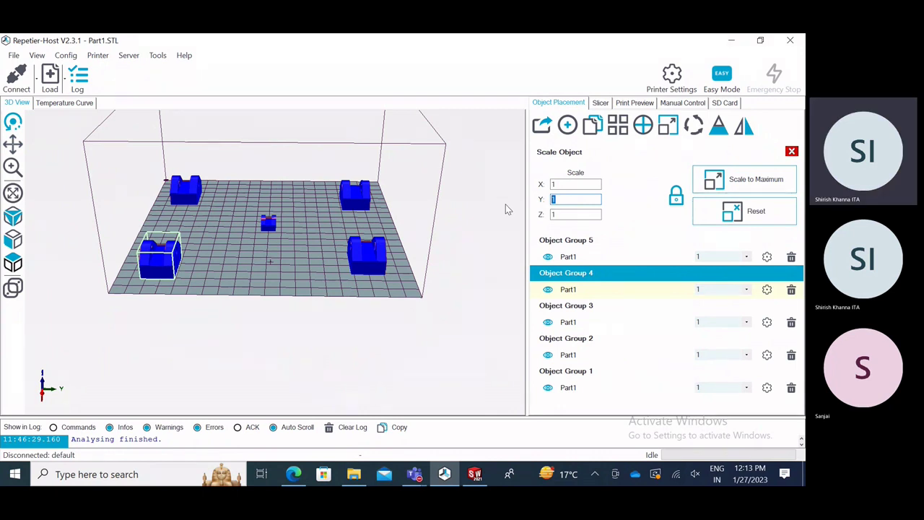
pyautogui.write('2')
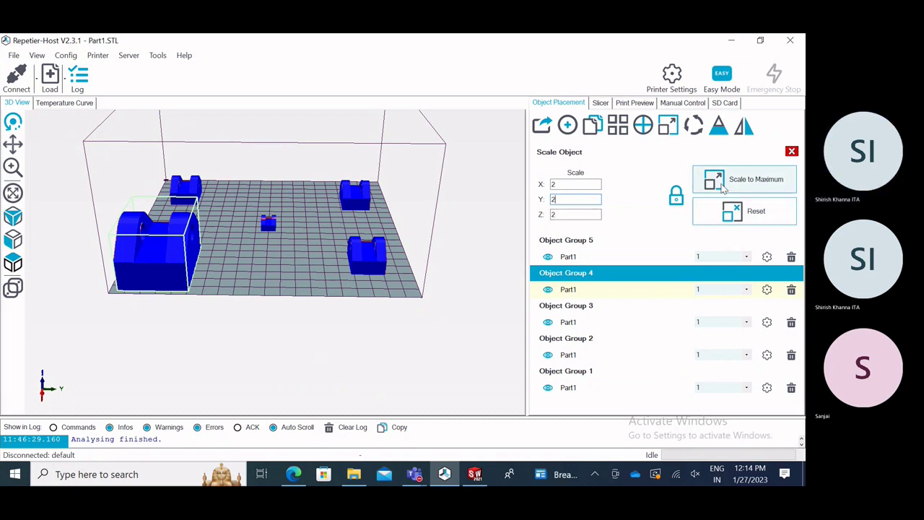
pyautogui.click(723, 188)
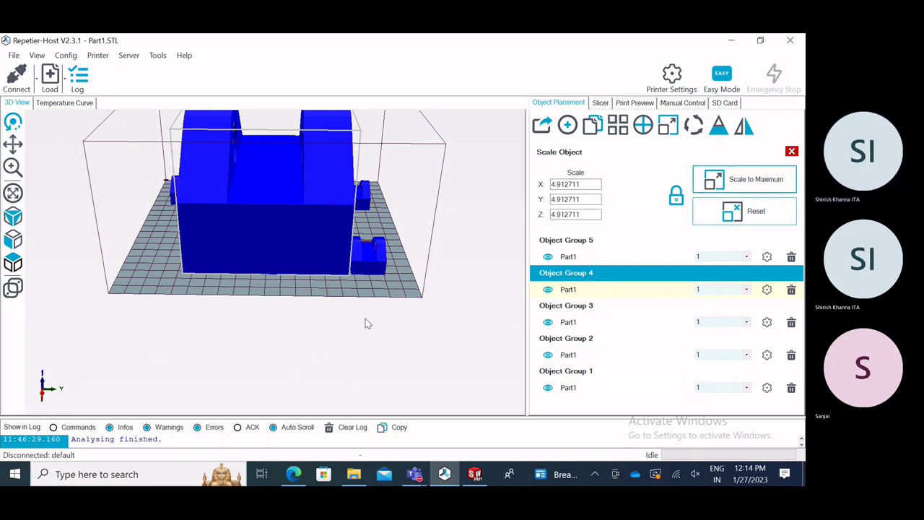
# Reset the enlarged Object Group 4 copy to scale 1 in X, Y and Z and close the scaling settings.
pyautogui.moveTo(366, 323); pyautogui.dragTo(307, 327)
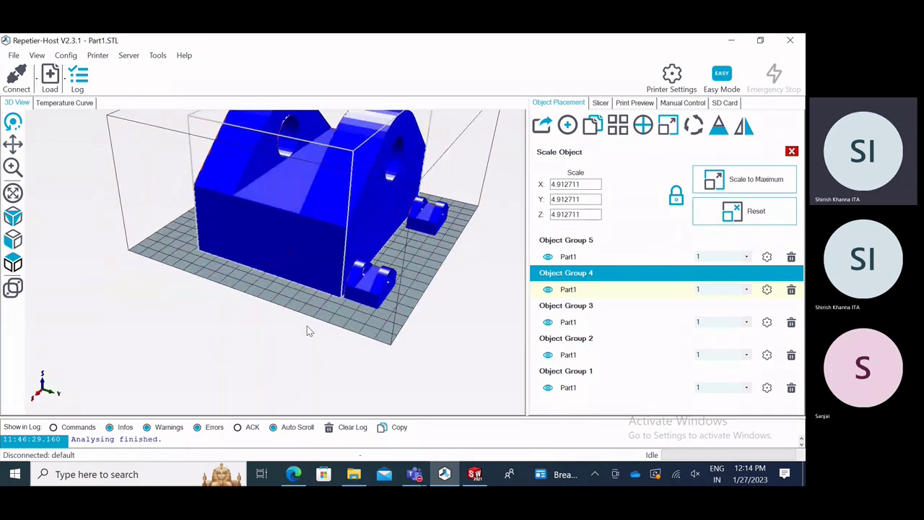
pyautogui.click(735, 209)
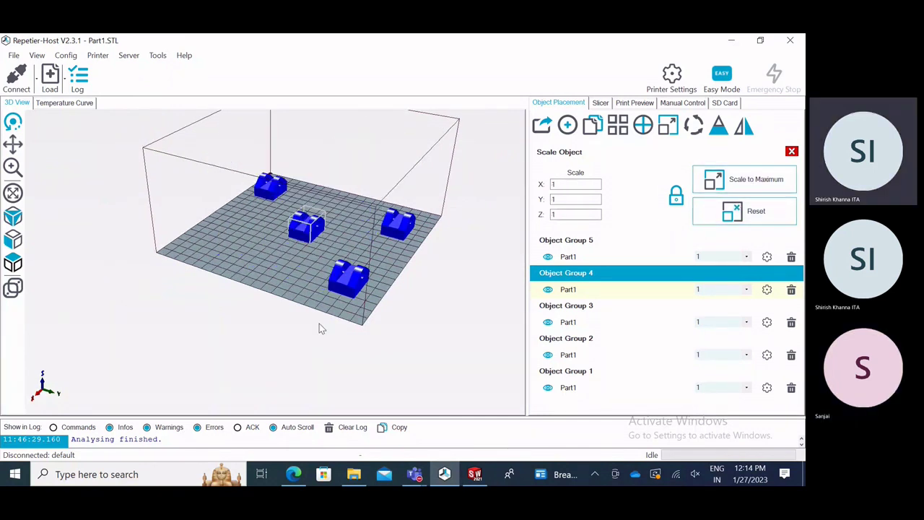
pyautogui.moveTo(320, 323); pyautogui.dragTo(330, 326)
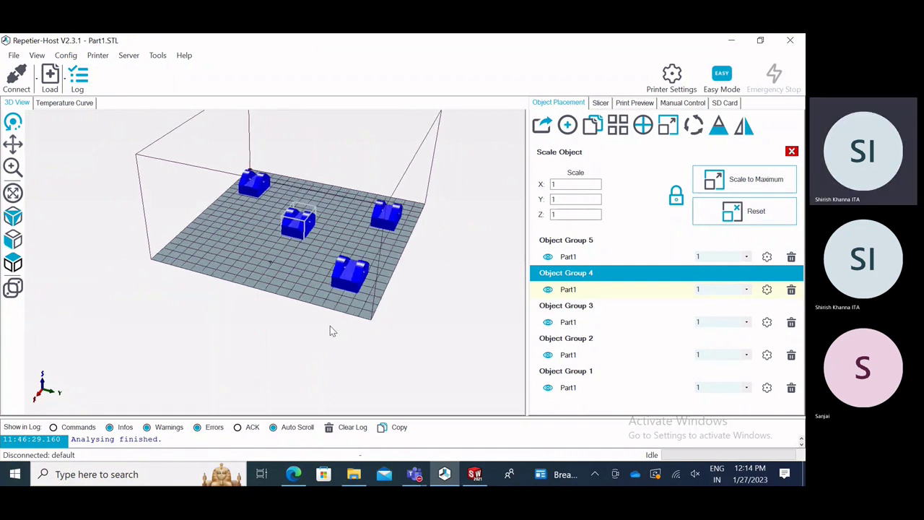
pyautogui.click(794, 153)
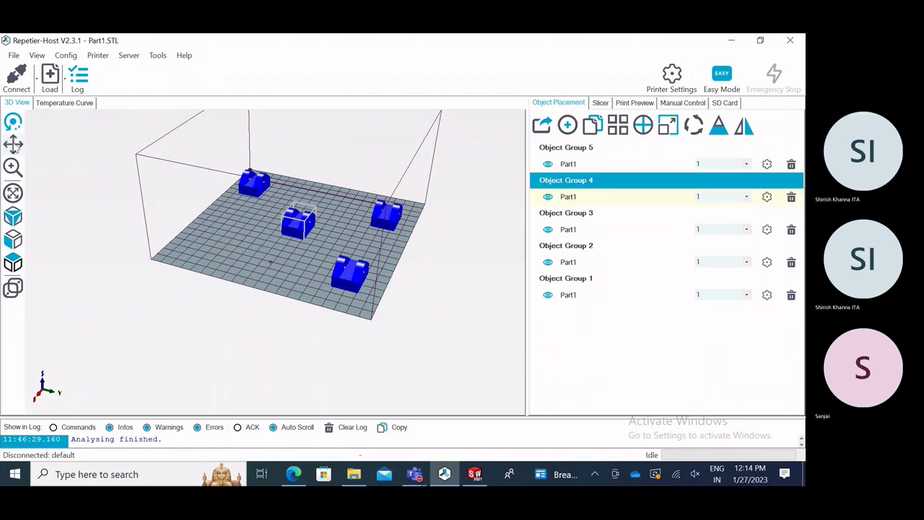
# Move Object Group 4 from the bed's middle to about X 160, Y 18 mm, near the empty bed corner.
pyautogui.click(312, 231)
pyautogui.moveTo(312, 231); pyautogui.dragTo(202, 253)
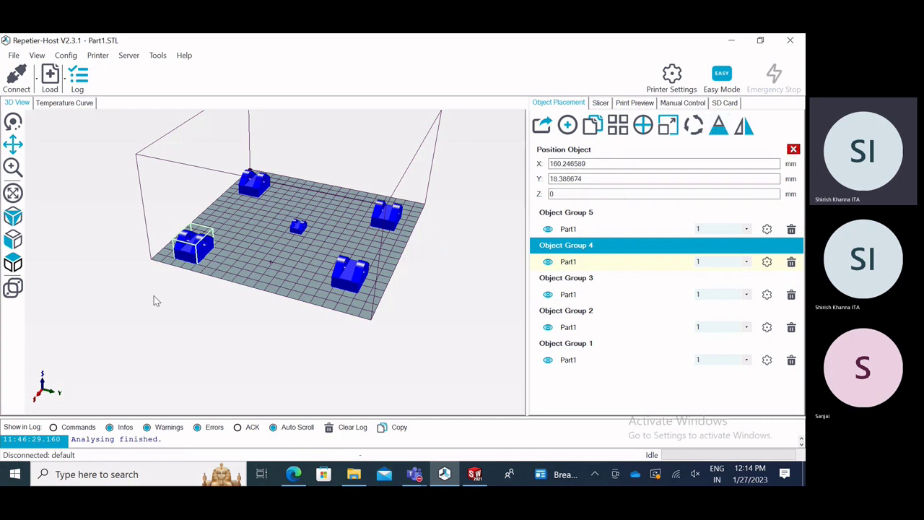
pyautogui.moveTo(152, 293); pyautogui.dragTo(175, 298)
pyautogui.moveTo(178, 321); pyautogui.dragTo(191, 312, button='right')
pyautogui.moveTo(240, 294); pyautogui.dragTo(243, 284, button='middle')
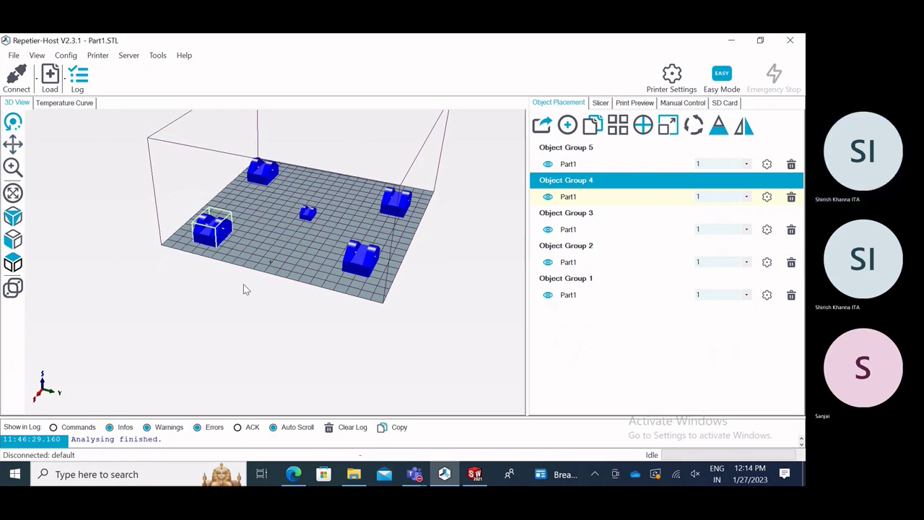
# Turn on the cross-section view of the parts and lower the horizontal cutting plane to about a third of its range.
pyautogui.scroll(3, 243, 284)
pyautogui.moveTo(219, 220); pyautogui.dragTo(594, 264)
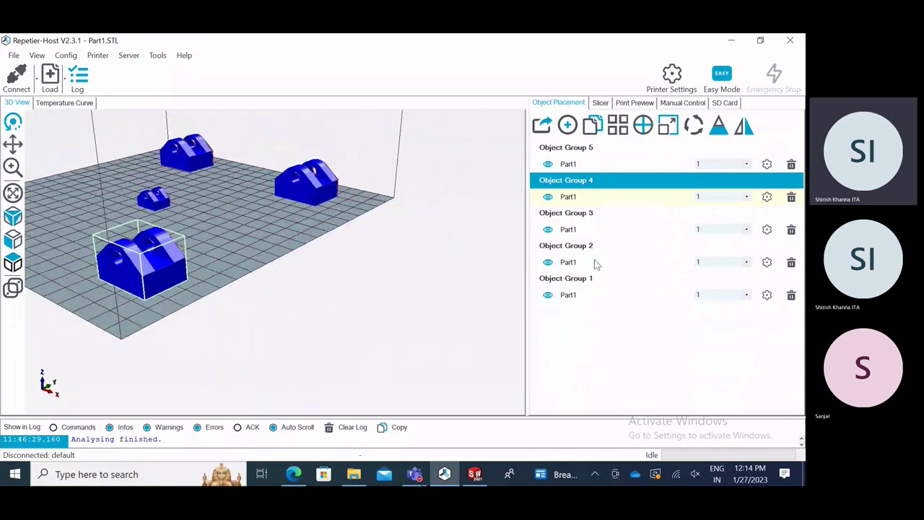
pyautogui.click(723, 128)
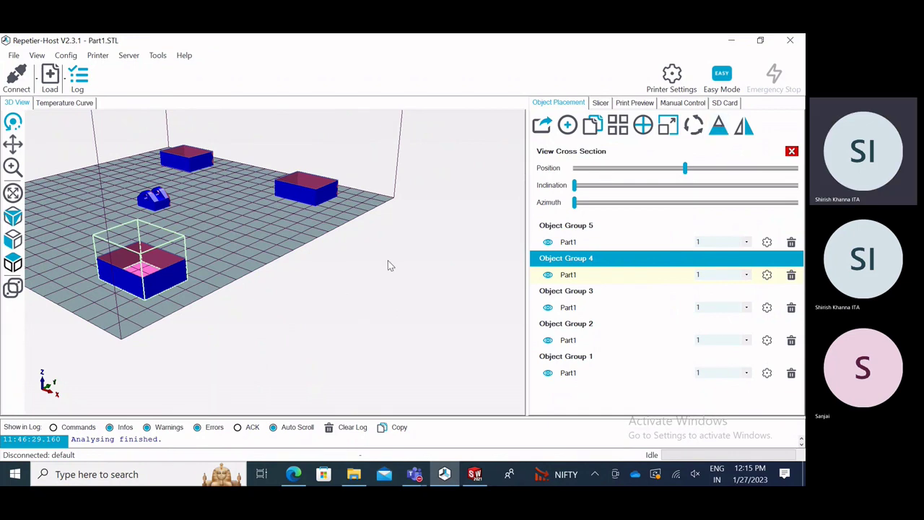
pyautogui.moveTo(388, 264); pyautogui.dragTo(431, 248)
pyautogui.moveTo(686, 167); pyautogui.dragTo(646, 173)
pyautogui.moveTo(576, 185)
pyautogui.mouseDown()
pyautogui.moveTo(613, 189)
pyautogui.moveTo(575, 189)
pyautogui.mouseUp()
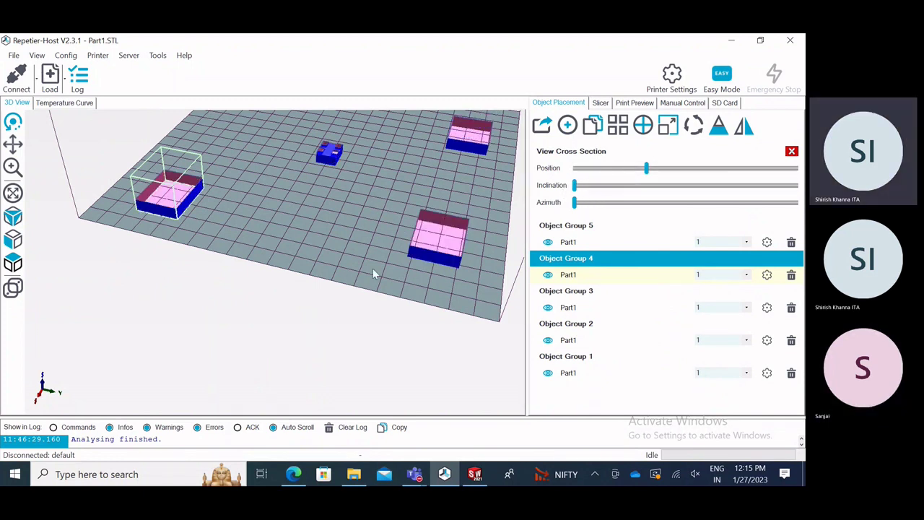
# Examine the interiors and walls of the sectioned parts on the bed, especially Object Group 4, from several angles.
pyautogui.moveTo(373, 270); pyautogui.dragTo(355, 308)
pyautogui.moveTo(170, 215); pyautogui.dragTo(377, 205)
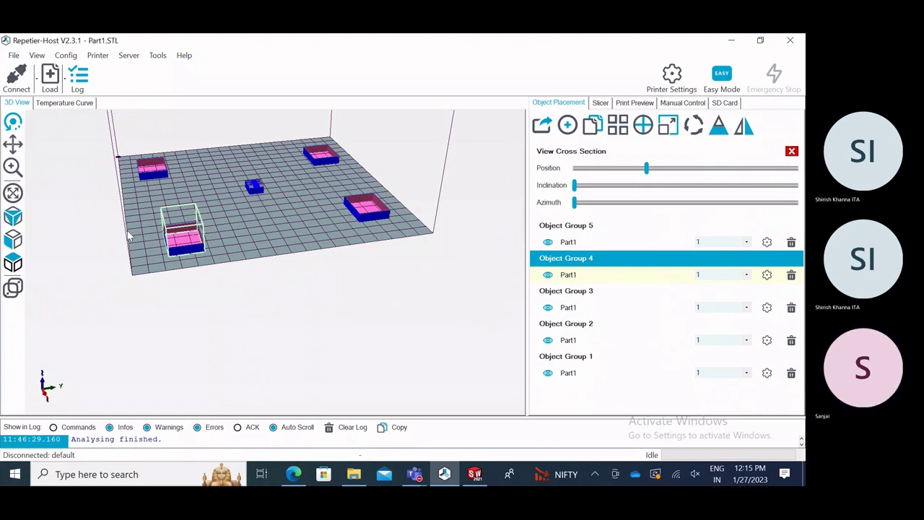
pyautogui.moveTo(247, 284); pyautogui.dragTo(373, 322)
pyautogui.scroll(8, 373, 321)
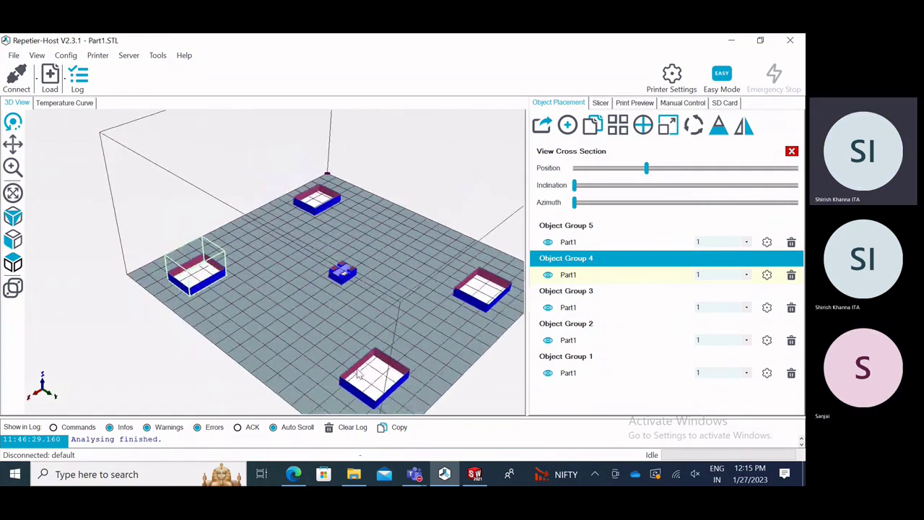
pyautogui.moveTo(183, 302)
pyautogui.mouseDown()
pyautogui.moveTo(224, 307)
pyautogui.moveTo(179, 299)
pyautogui.mouseUp()
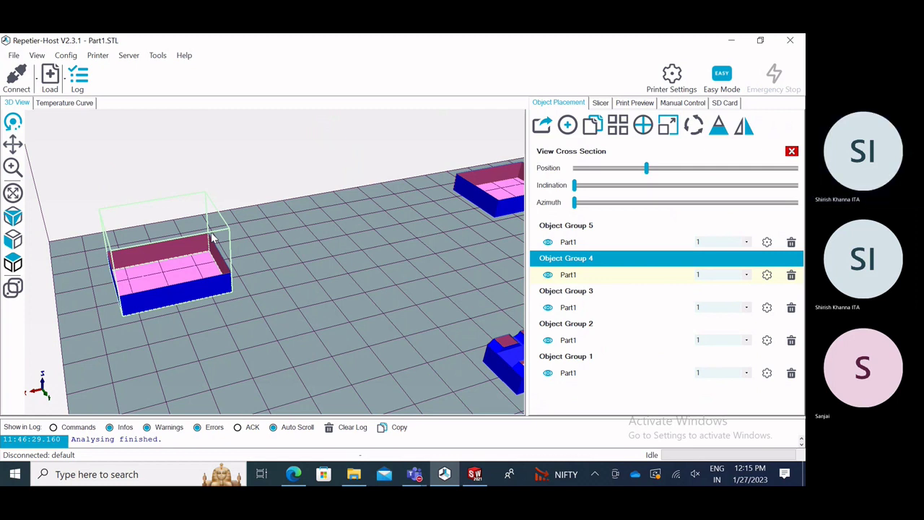
pyautogui.moveTo(213, 238); pyautogui.dragTo(200, 313)
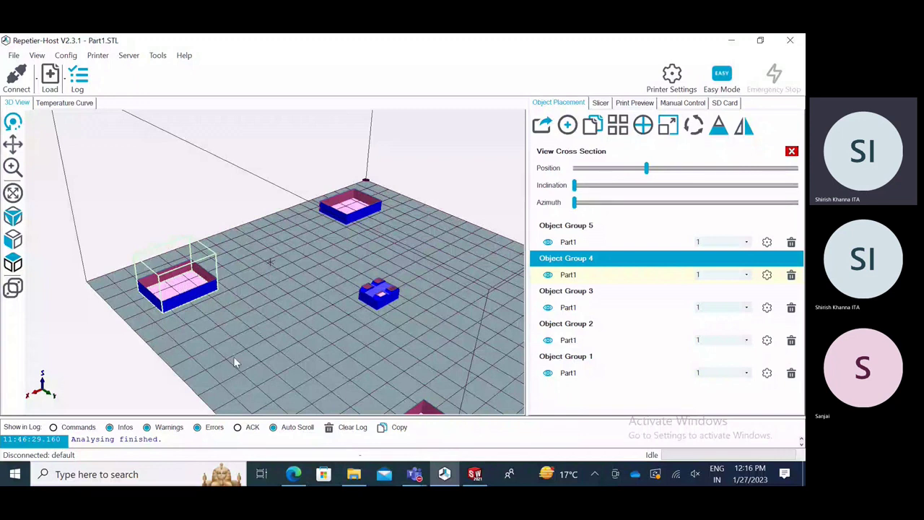
pyautogui.moveTo(238, 361); pyautogui.dragTo(242, 295)
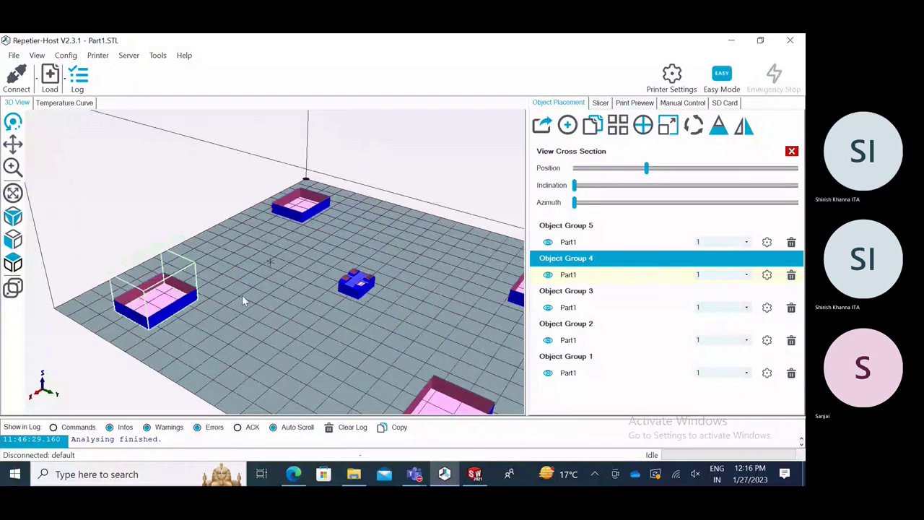
pyautogui.moveTo(242, 295); pyautogui.dragTo(275, 303)
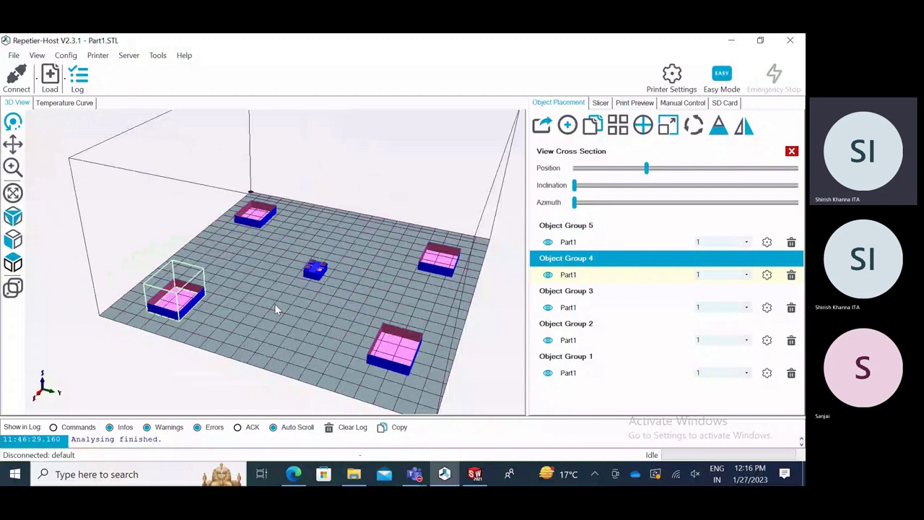
# Vary the cutting plane's position between its maximum and lower levels, and tilt the plane by a small inclination.
pyautogui.moveTo(646, 167); pyautogui.dragTo(796, 168)
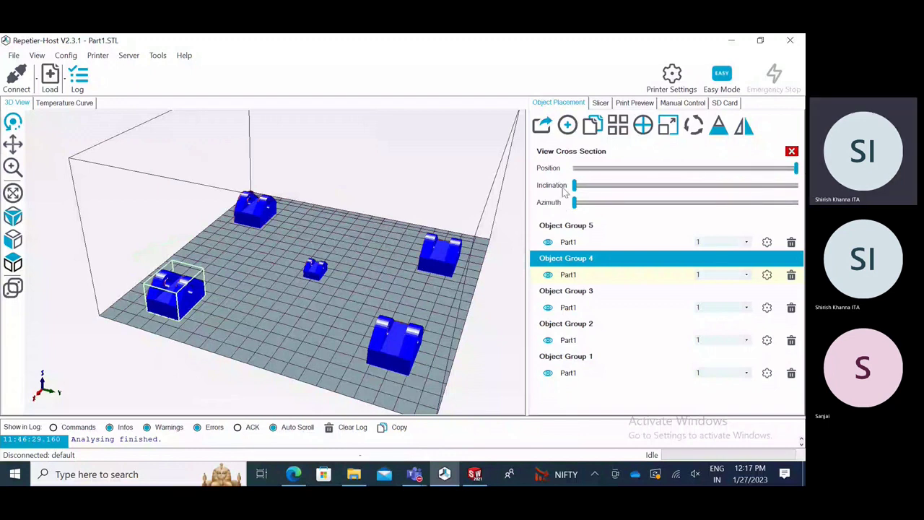
pyautogui.moveTo(575, 185)
pyautogui.mouseDown()
pyautogui.moveTo(608, 186)
pyautogui.moveTo(575, 186)
pyautogui.mouseUp()
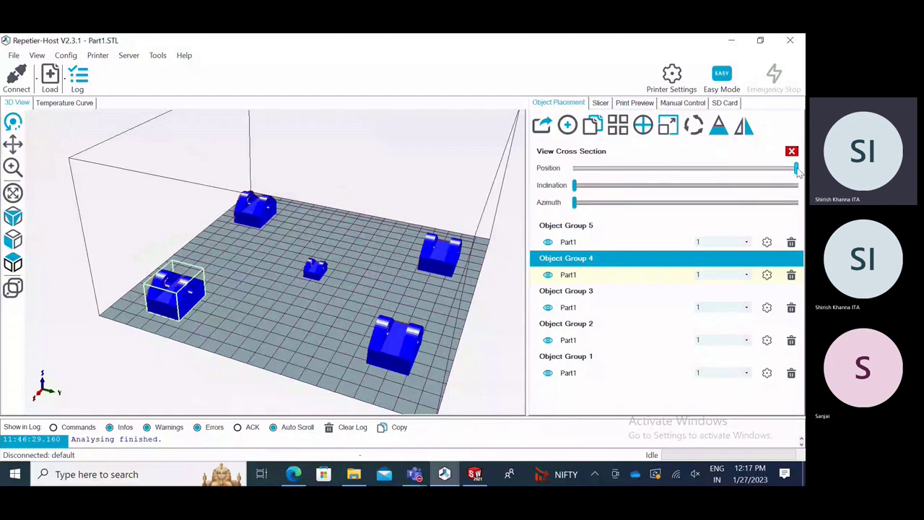
pyautogui.moveTo(797, 168); pyautogui.dragTo(648, 168)
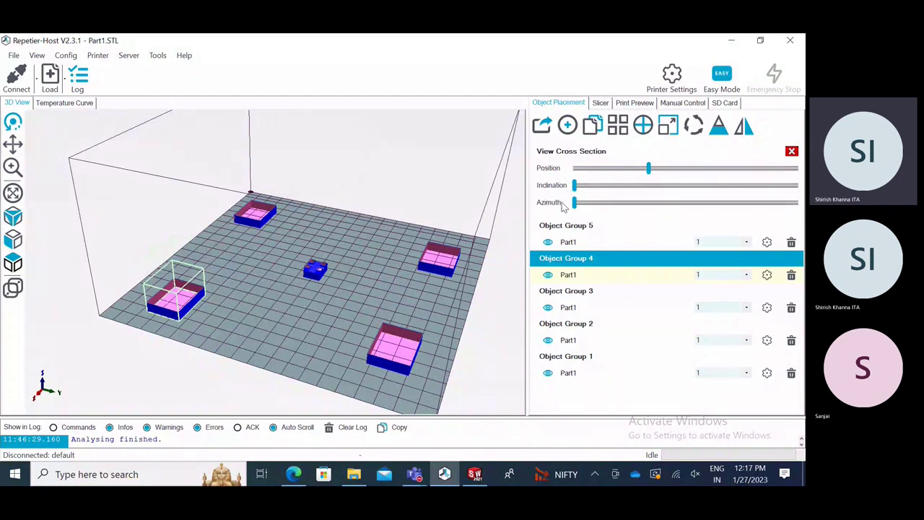
pyautogui.moveTo(575, 185); pyautogui.dragTo(570, 206)
pyautogui.moveTo(575, 186); pyautogui.dragTo(575, 189)
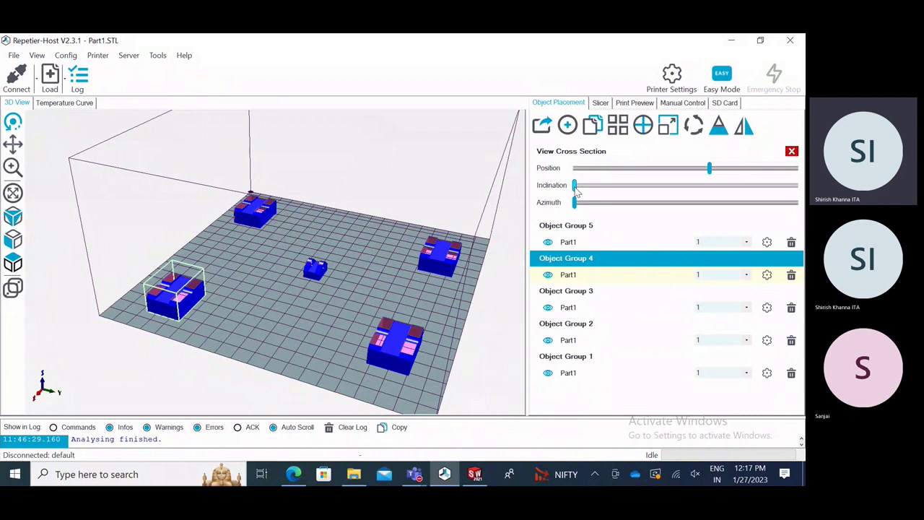
pyautogui.moveTo(577, 189); pyautogui.dragTo(586, 189)
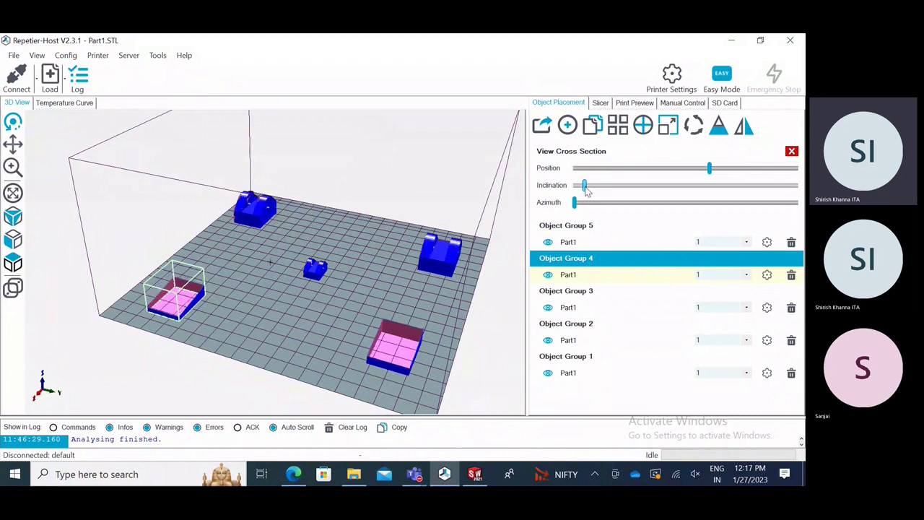
# Leave the cross-section view and shift Object Group 4 slightly to about X 157, Y 23 mm.
pyautogui.click(12, 148)
pyautogui.moveTo(375, 304)
pyautogui.mouseDown()
pyautogui.moveTo(358, 296)
pyautogui.moveTo(371, 306)
pyautogui.mouseUp()
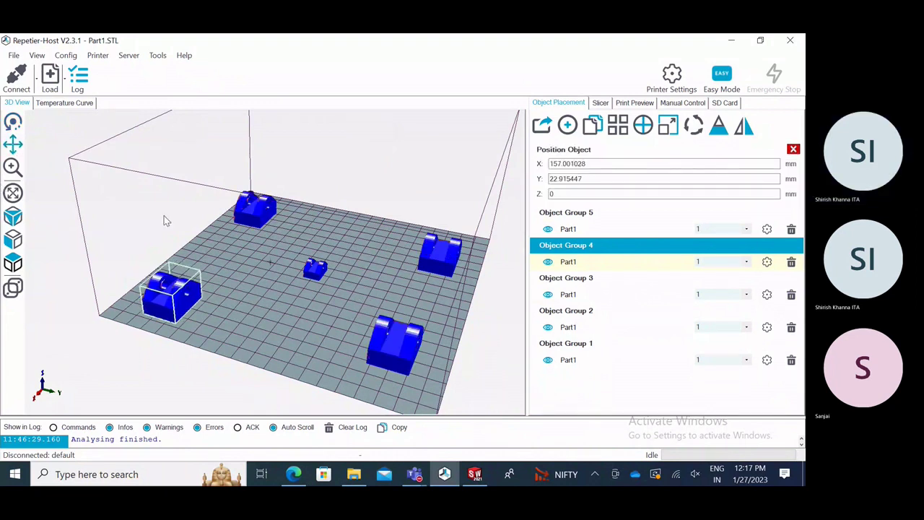
pyautogui.click(13, 123)
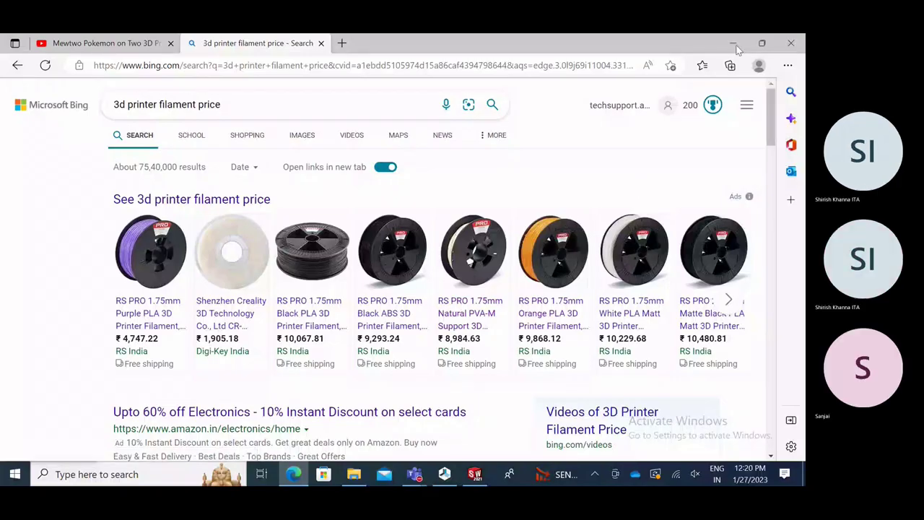
# Minimize the browser, switch to Repetier-Host, load the recent file tablet.amf onto the empty bed and view it from another side.
pyautogui.click(734, 45)
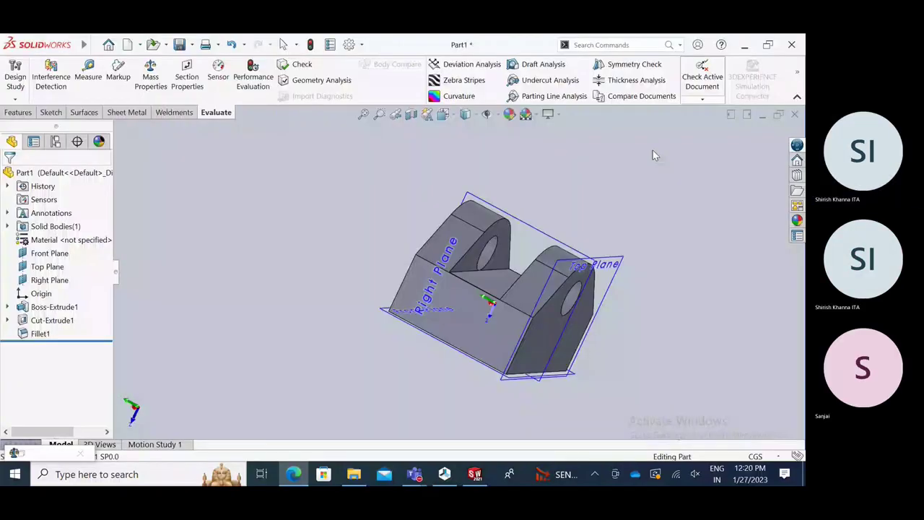
pyautogui.hotkey('alt', 'Tab')
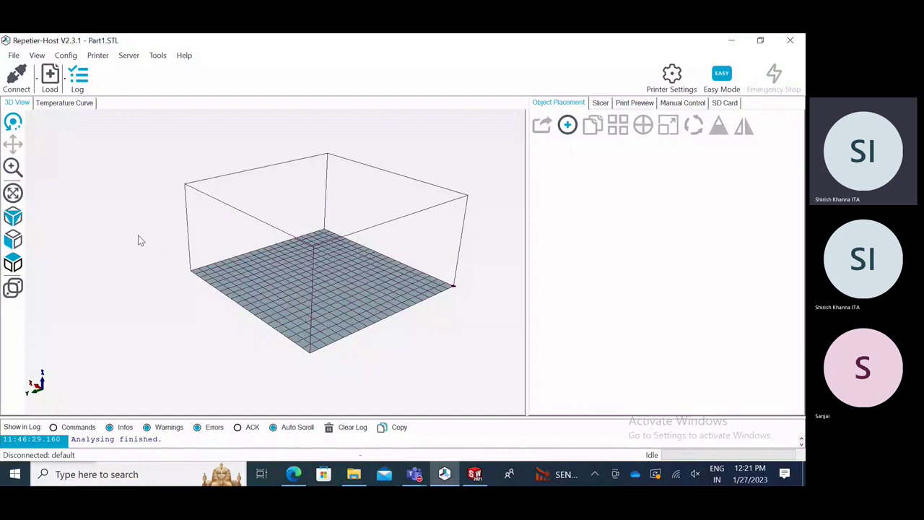
pyautogui.click(65, 84)
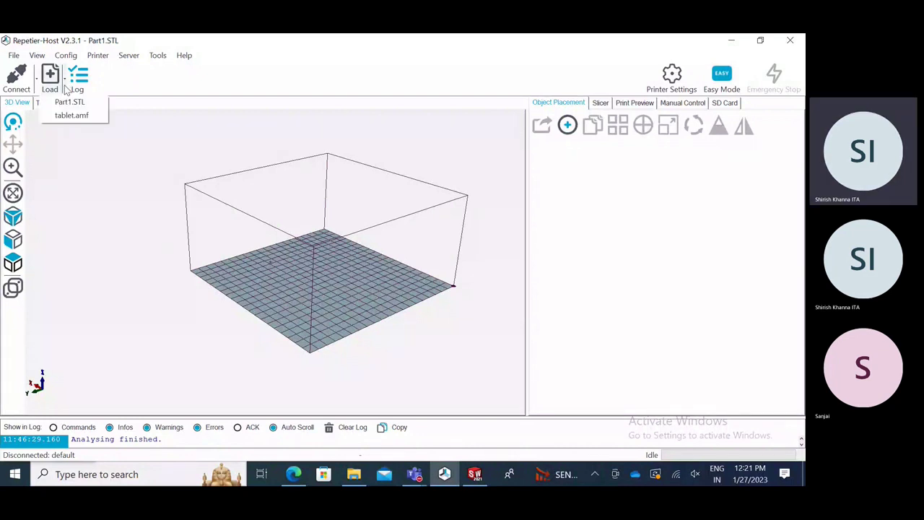
pyautogui.click(69, 115)
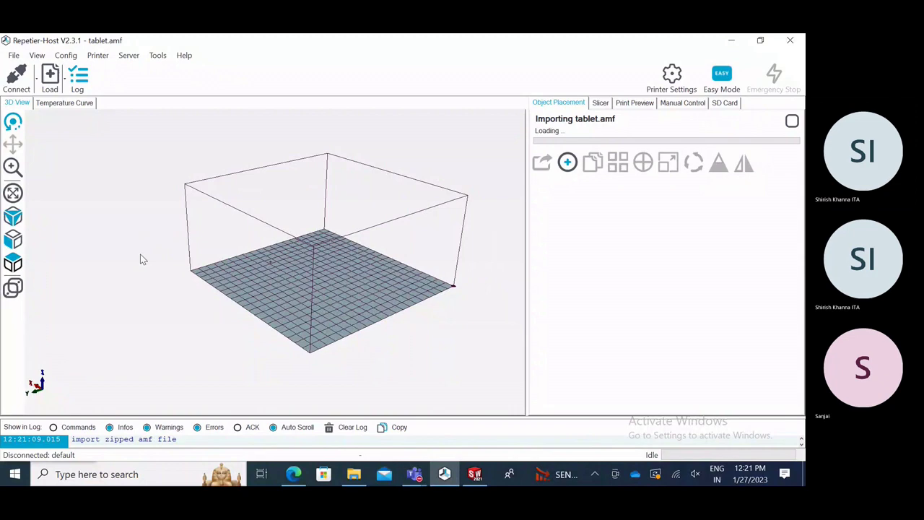
pyautogui.scroll(-6, 288, 270)
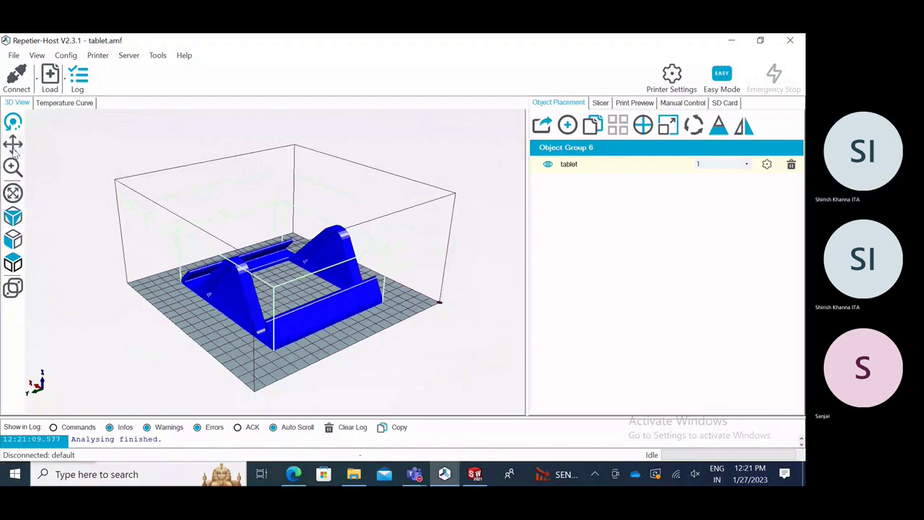
pyautogui.moveTo(108, 267); pyautogui.dragTo(260, 291)
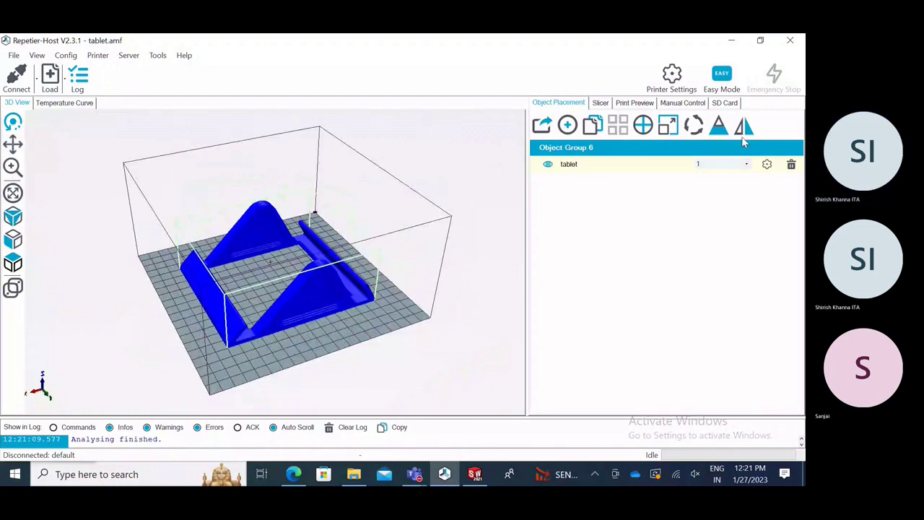
# Mirror the tablet model, flip it back to its original orientation and mirror it again.
pyautogui.click(744, 127)
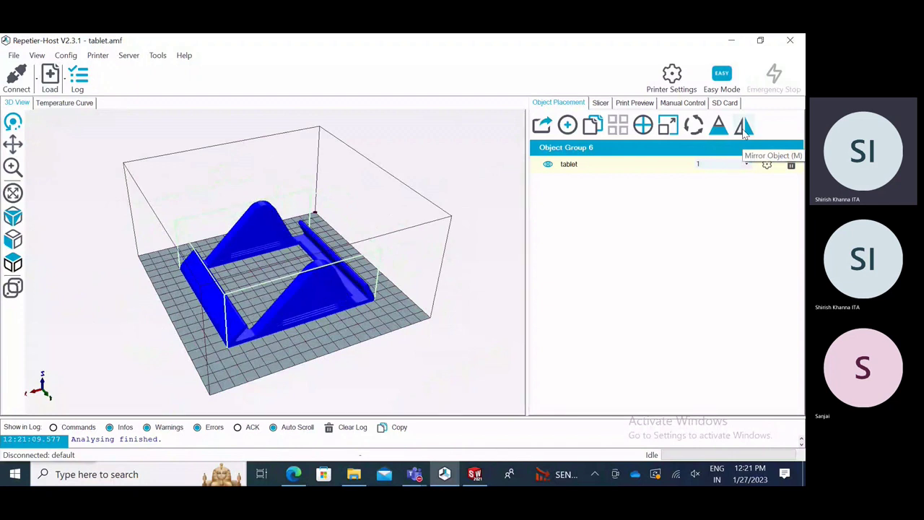
pyautogui.click(744, 127)
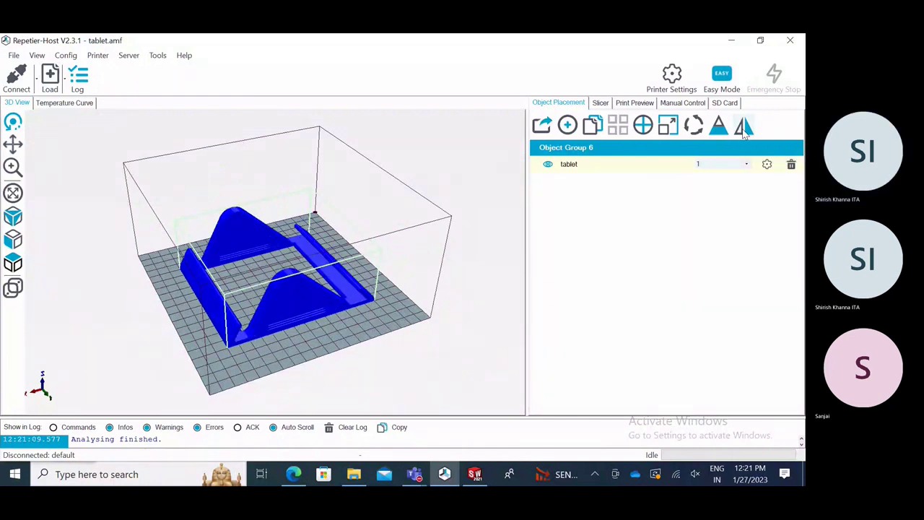
pyautogui.click(745, 130)
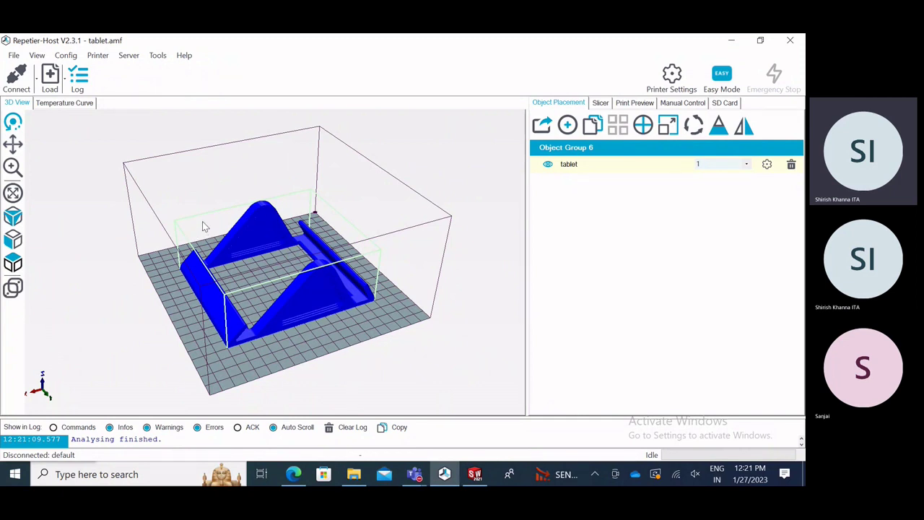
pyautogui.click(744, 127)
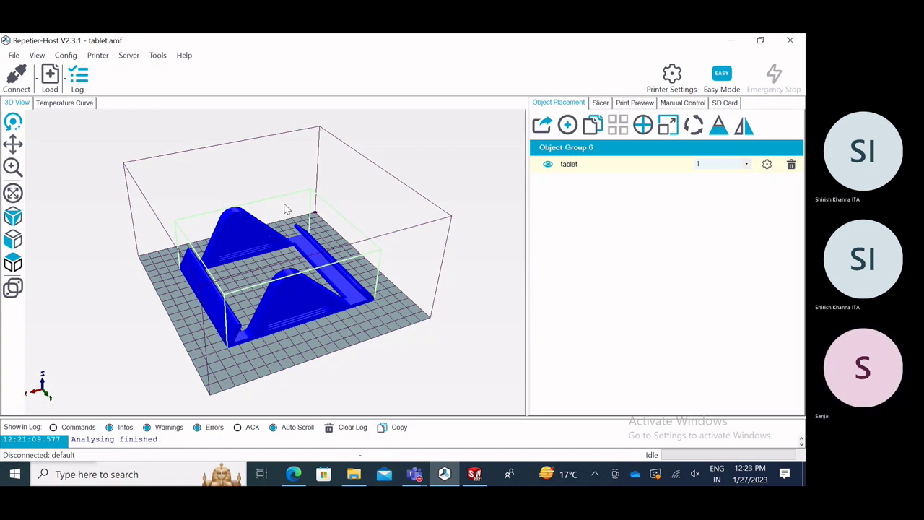
# Return from the mail account setup window to Repetier-Host and hide the tablet model.
pyautogui.moveTo(285, 209); pyautogui.dragTo(285, 239)
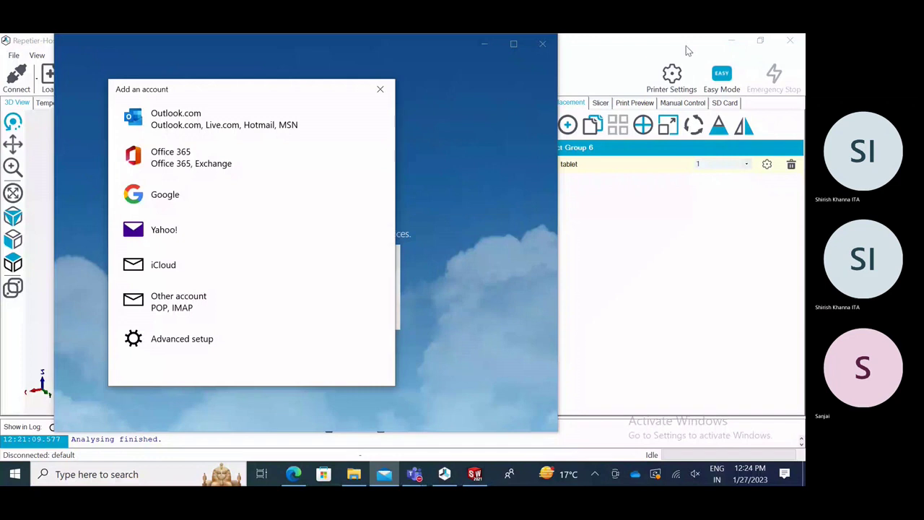
pyautogui.click(685, 45)
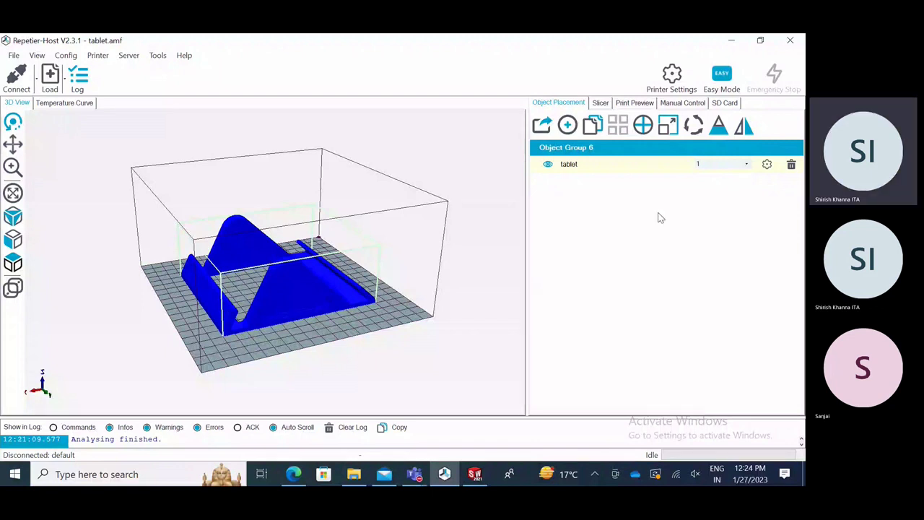
pyautogui.click(548, 166)
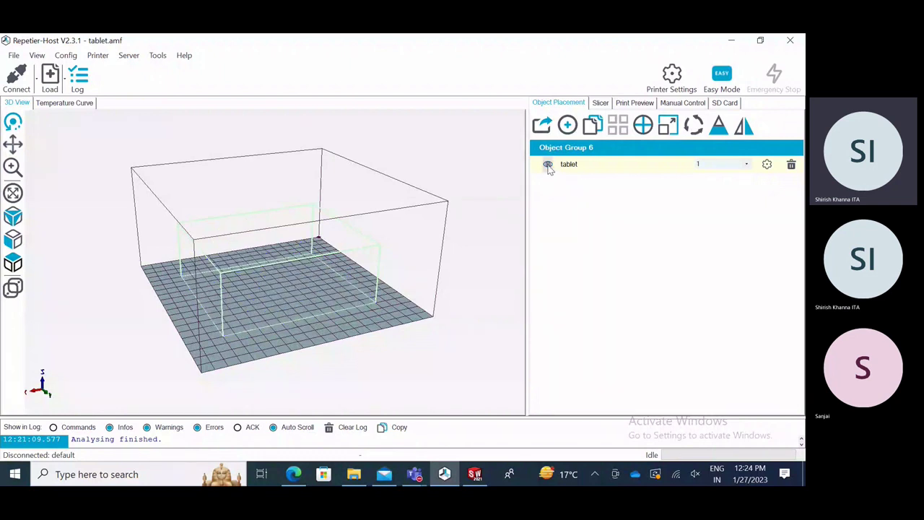
# Show the hidden tablet model, hide it once more and make it visible again.
pyautogui.click(548, 165)
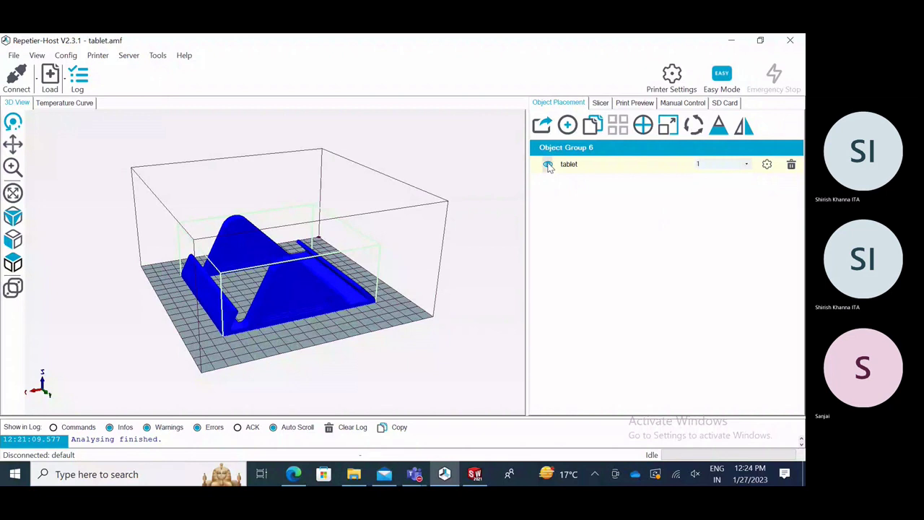
pyautogui.click(548, 166)
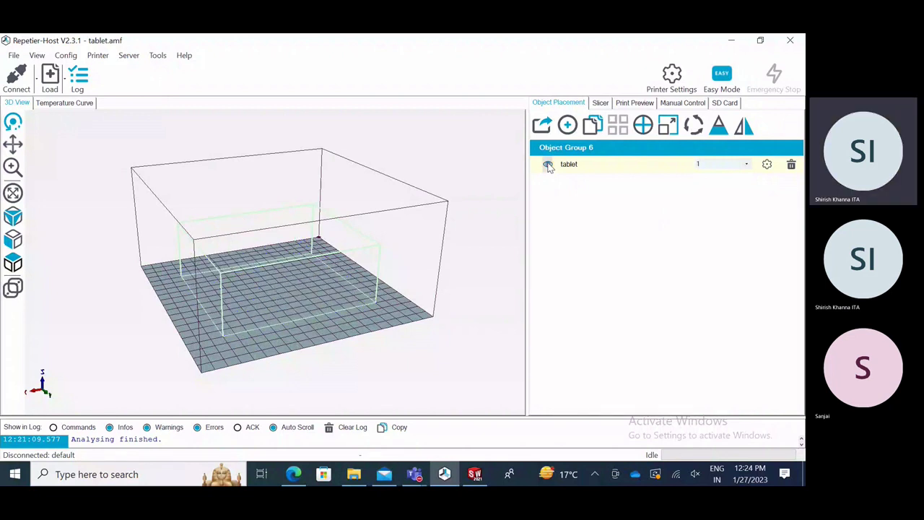
pyautogui.click(548, 165)
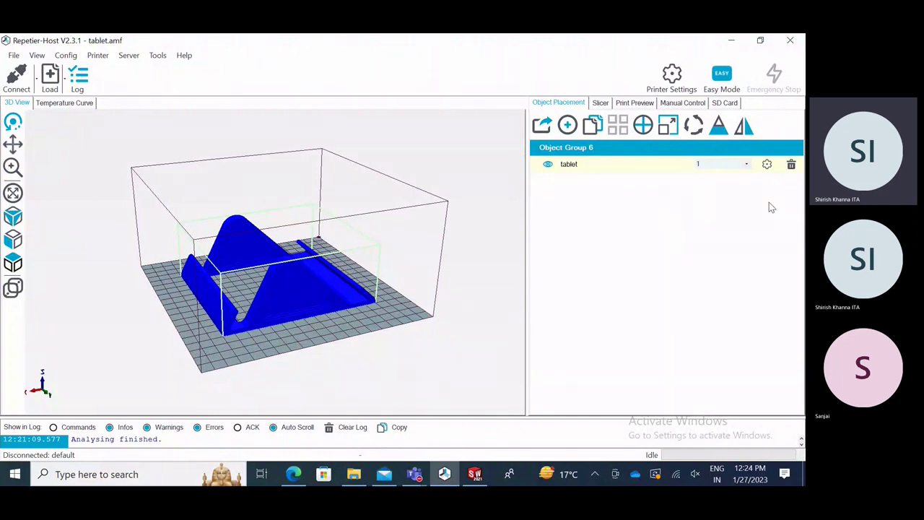
# View the tablet model's object settings in an enlarged information window, then close it.
pyautogui.click(766, 165)
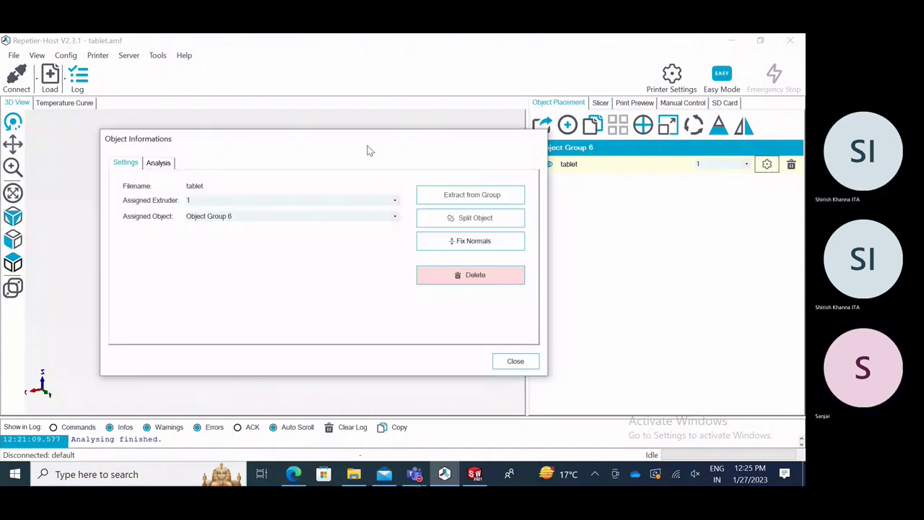
pyautogui.moveTo(368, 146); pyautogui.dragTo(472, 144)
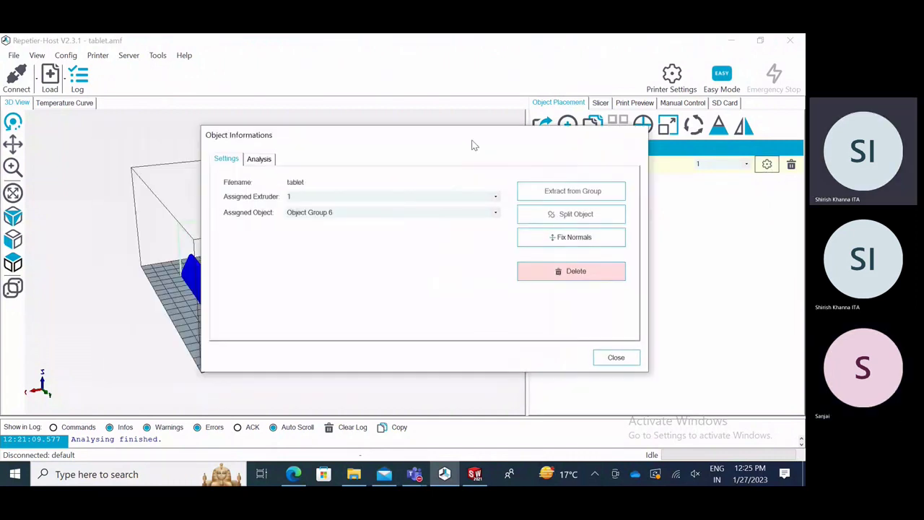
pyautogui.doubleClick(473, 146)
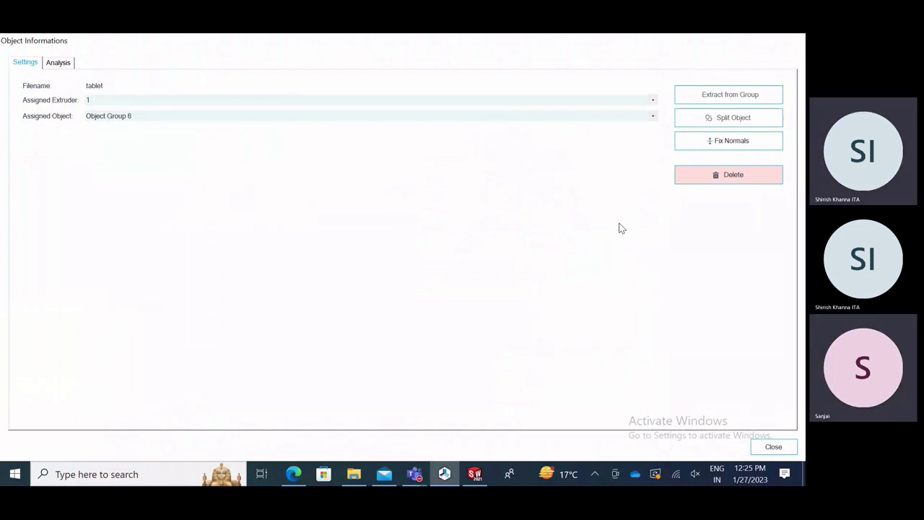
pyautogui.press('Escape')
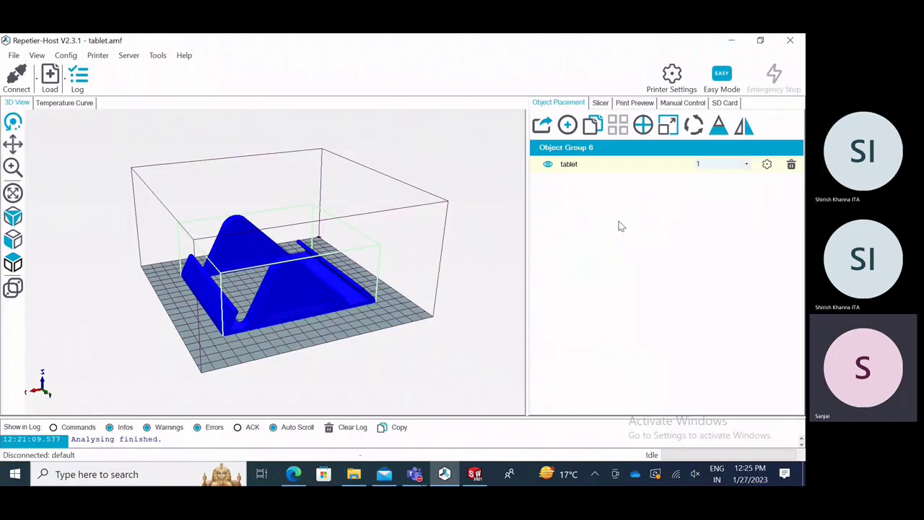
# Delete the mirrored tablet model and reload the recent file tablet.amf onto the empty bed.
pyautogui.click(791, 164)
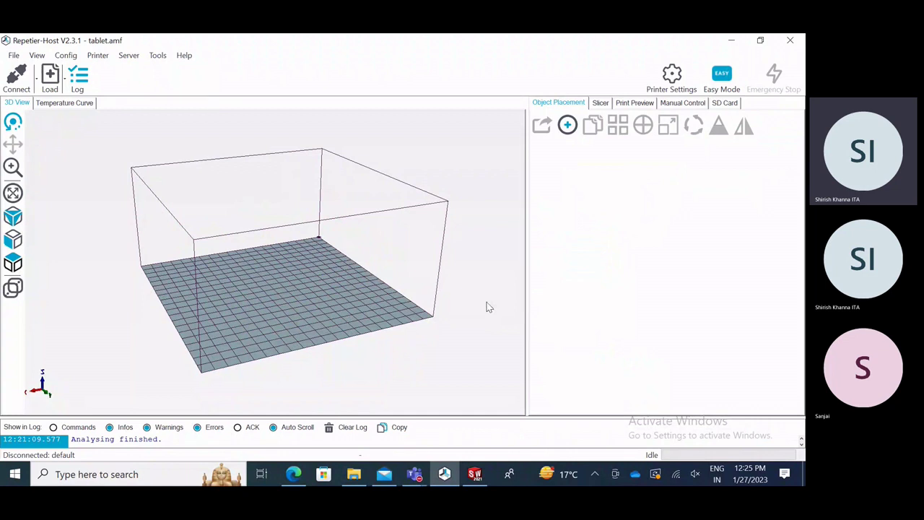
pyautogui.click(65, 78)
pyautogui.click(72, 128)
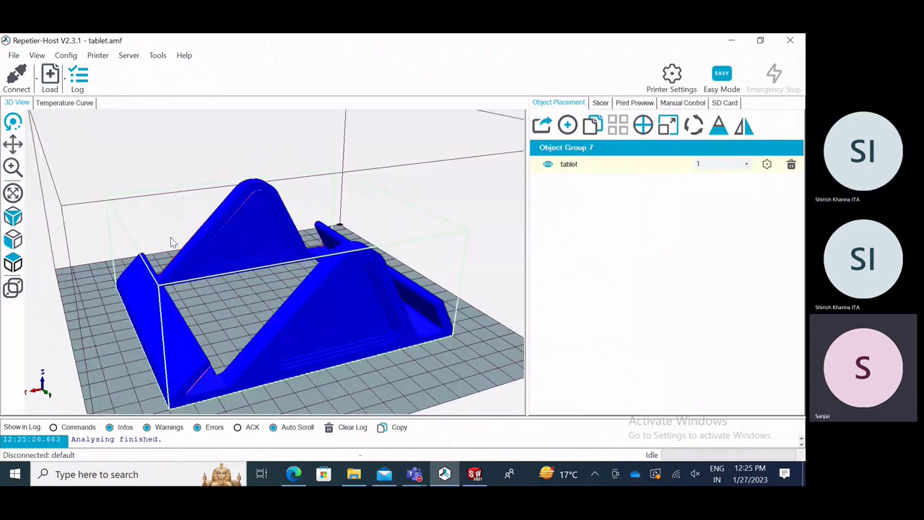
pyautogui.scroll(-2, 170, 237)
pyautogui.moveTo(82, 304); pyautogui.dragTo(115, 272)
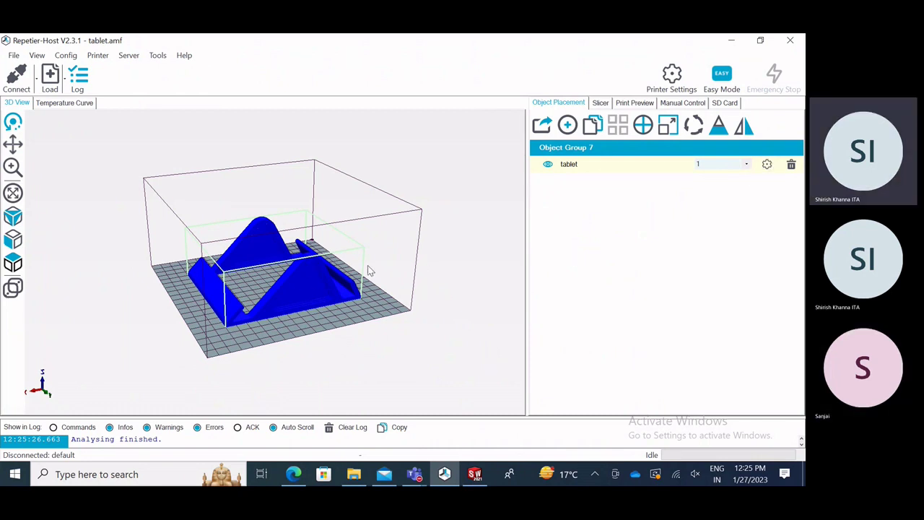
# Examine the reloaded tablet's object settings, including the assigned extruder choices and assigned object group, keeping extruder 1.
pyautogui.click(766, 165)
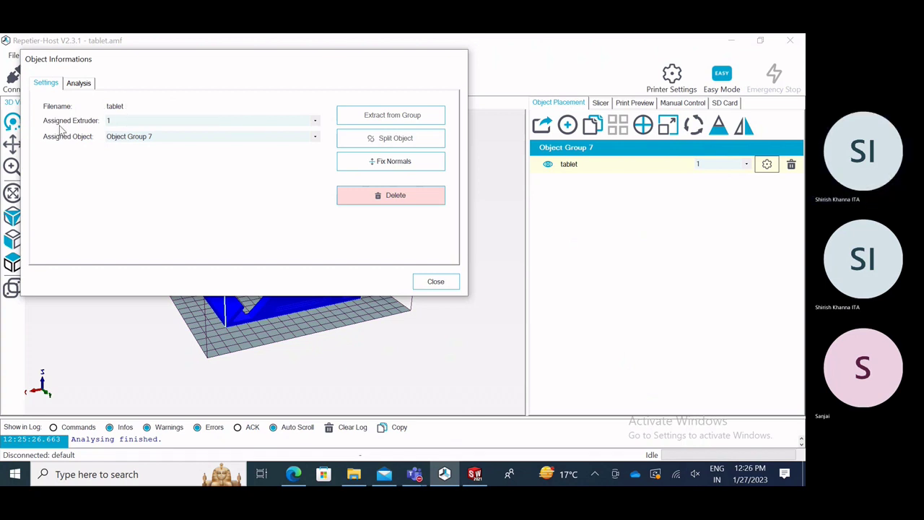
pyautogui.click(316, 121)
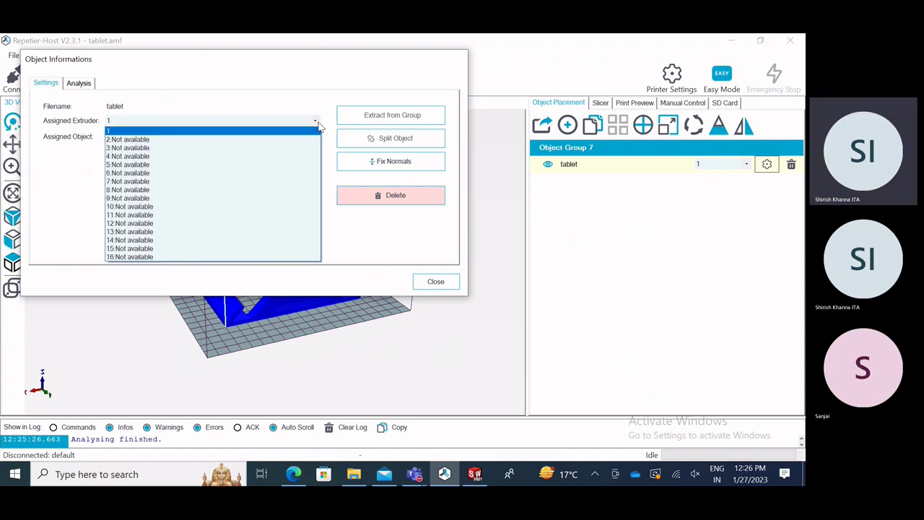
pyautogui.click(318, 126)
pyautogui.moveTo(152, 64); pyautogui.dragTo(383, 68)
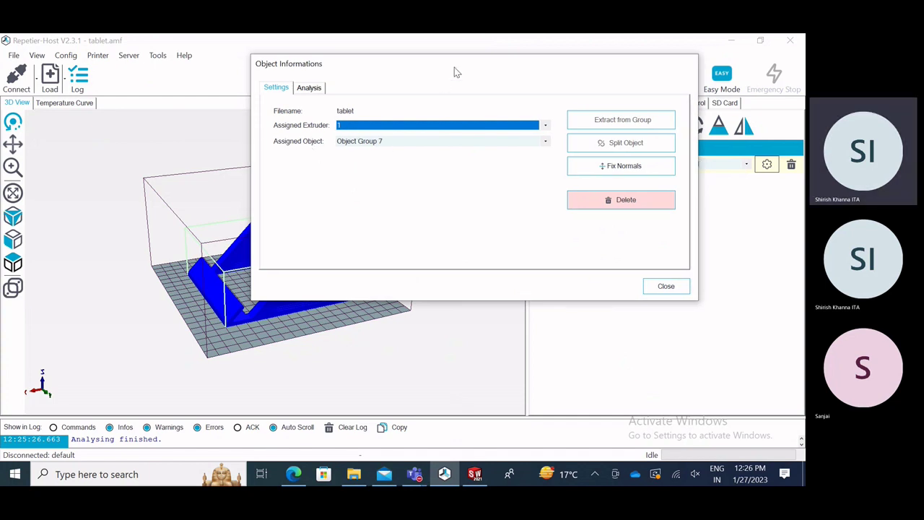
pyautogui.moveTo(454, 70); pyautogui.dragTo(219, 77)
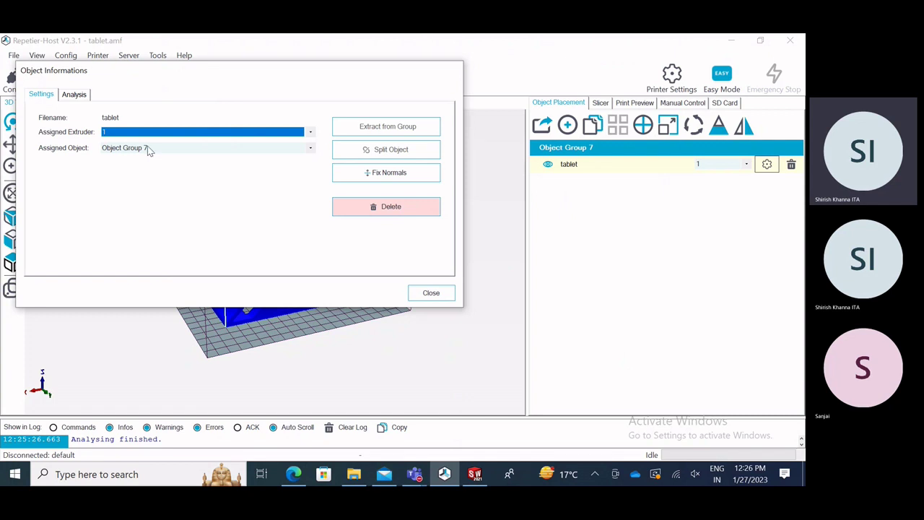
pyautogui.click(174, 149)
pyautogui.click(173, 154)
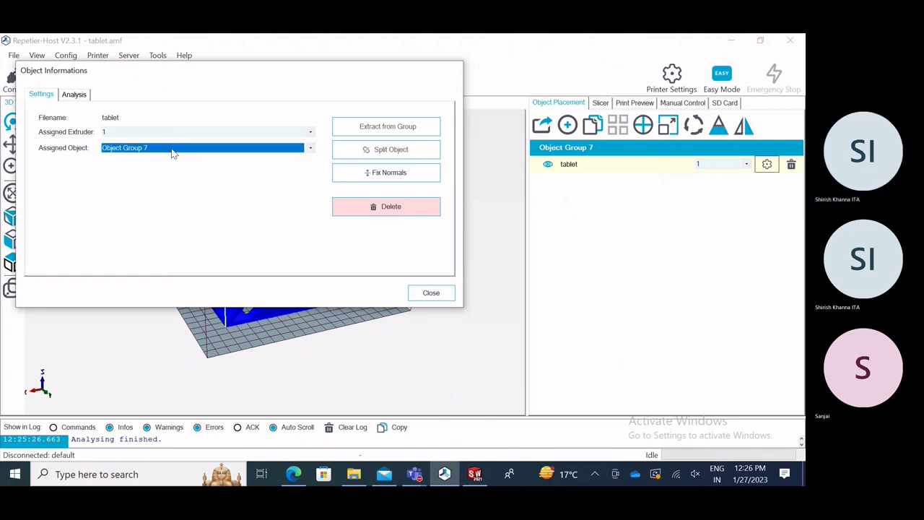
pyautogui.moveTo(192, 68); pyautogui.dragTo(238, 91)
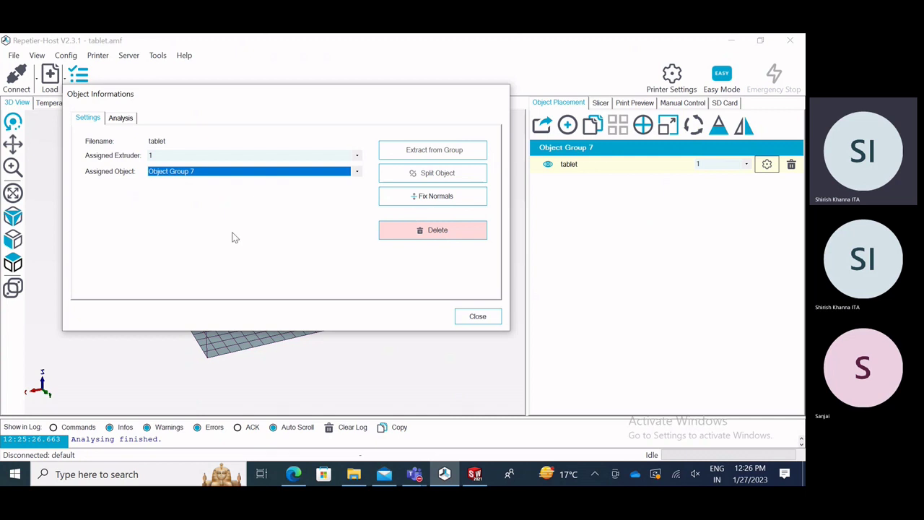
pyautogui.moveTo(205, 95); pyautogui.dragTo(280, 99)
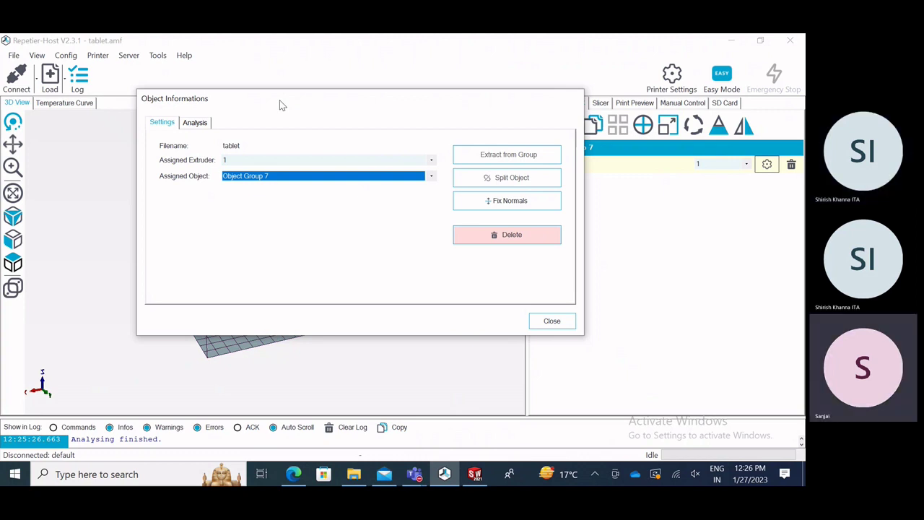
# Review the tablet's geometry and dimension data and run the mesh analysis on it.
pyautogui.moveTo(279, 100); pyautogui.dragTo(405, 97)
pyautogui.click(316, 122)
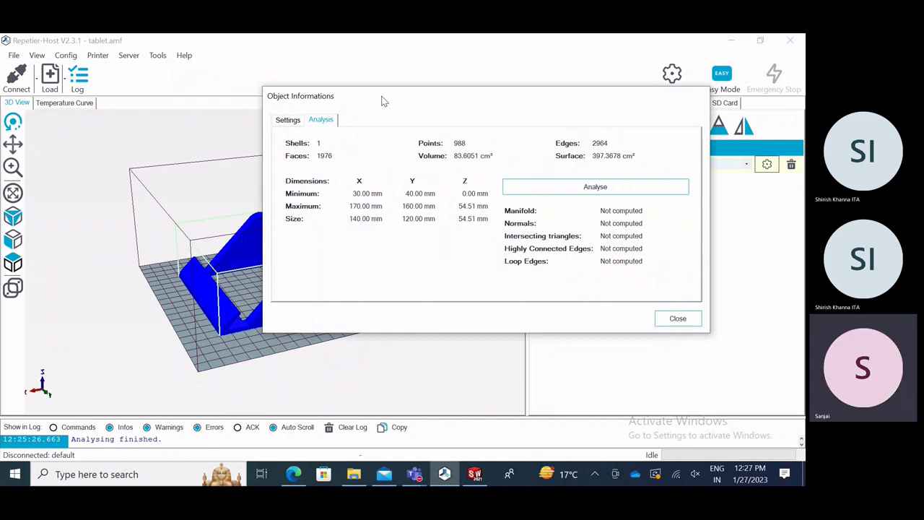
pyautogui.moveTo(382, 99); pyautogui.dragTo(452, 82)
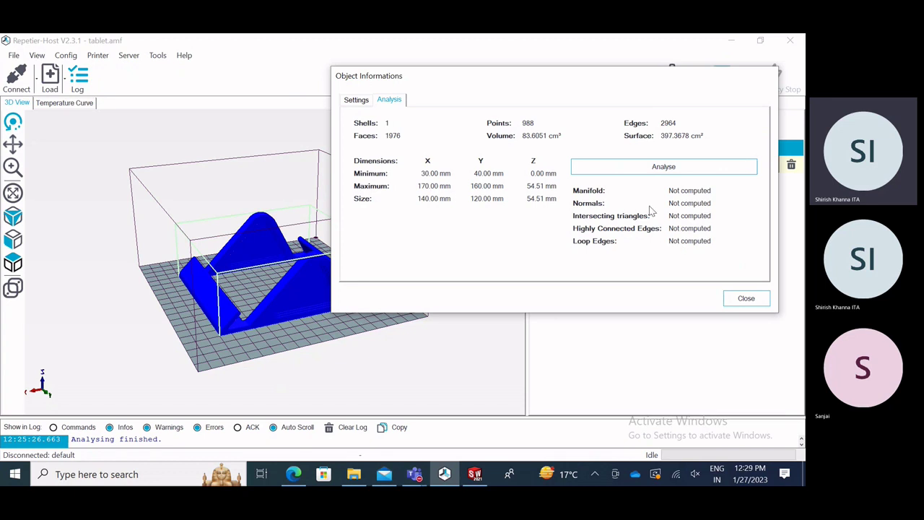
pyautogui.click(657, 172)
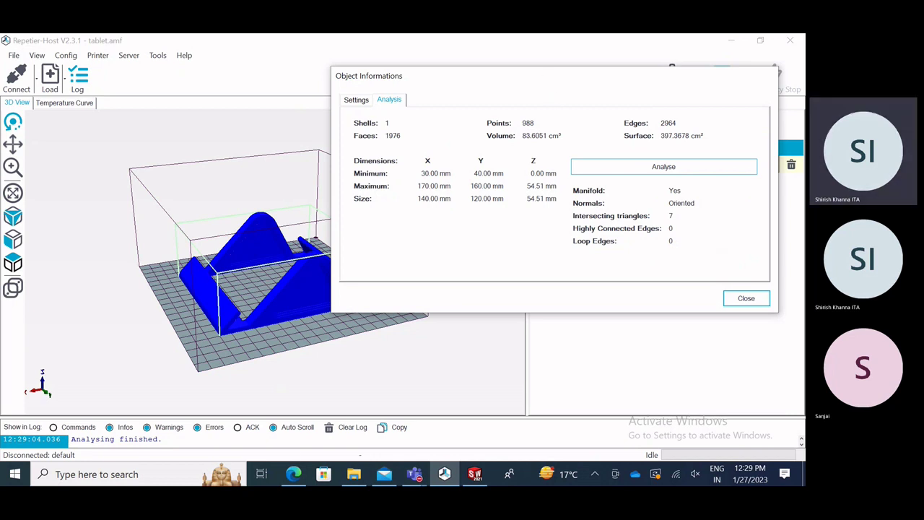
pyautogui.moveTo(545, 83); pyautogui.dragTo(570, 72)
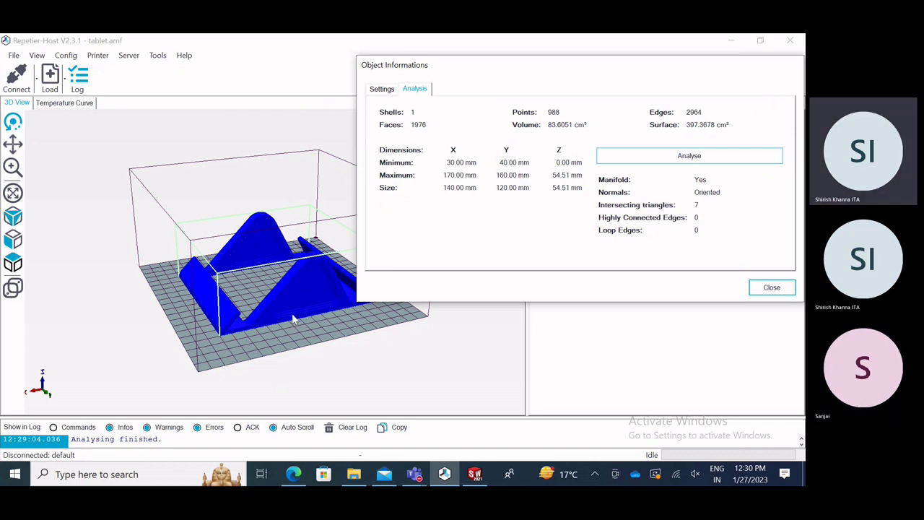
# Inspect the analysed tablet model close up from another angle and close its object information.
pyautogui.scroll(3, 290, 321)
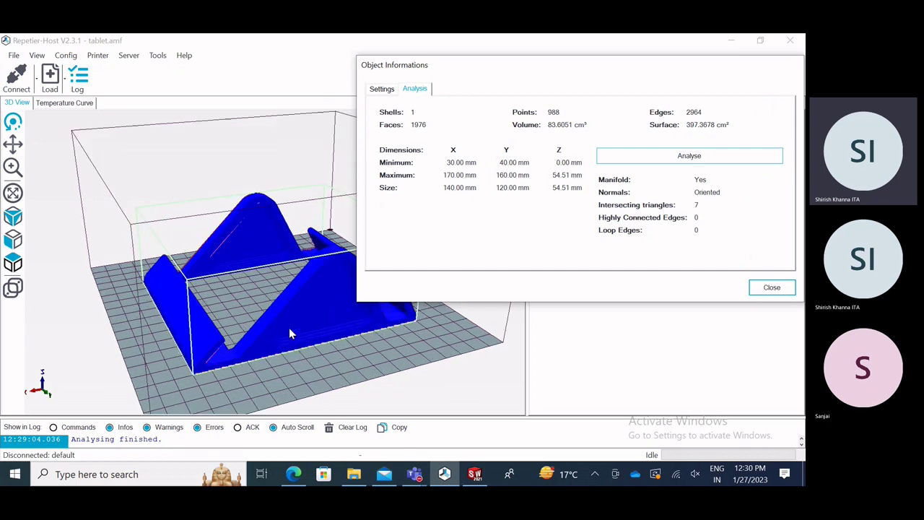
pyautogui.scroll(2, 324, 385)
pyautogui.moveTo(324, 386); pyautogui.dragTo(480, 376)
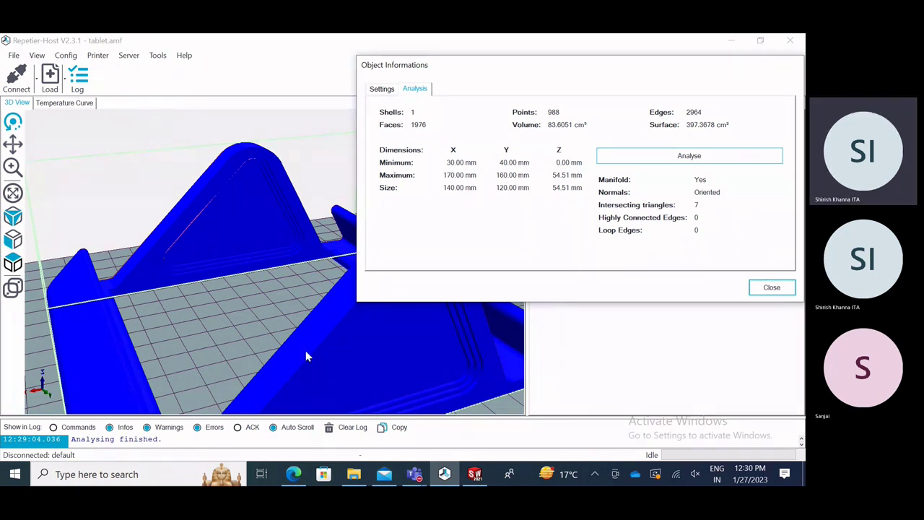
pyautogui.moveTo(306, 355); pyautogui.dragTo(289, 306)
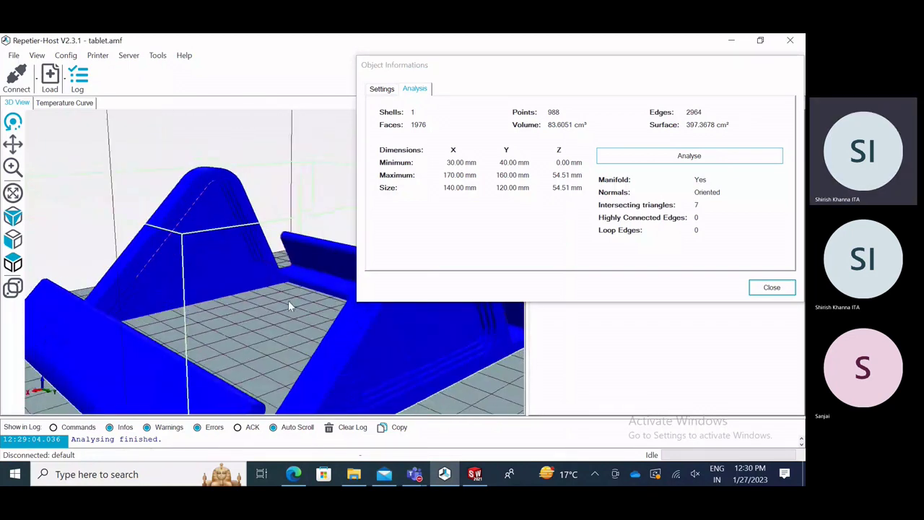
pyautogui.click(772, 288)
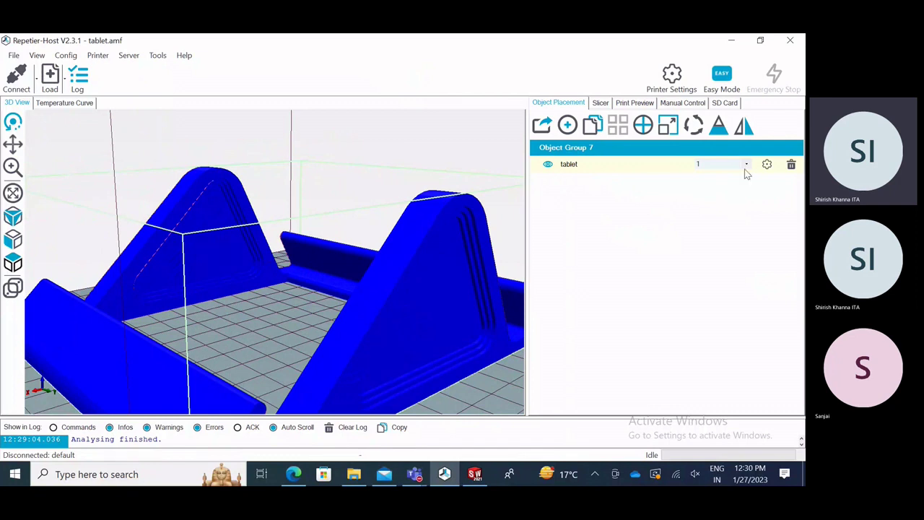
# Replace the tablet model with Part1.STL and rotate the part 180° about the Y axis.
pyautogui.click(792, 165)
pyautogui.click(14, 55)
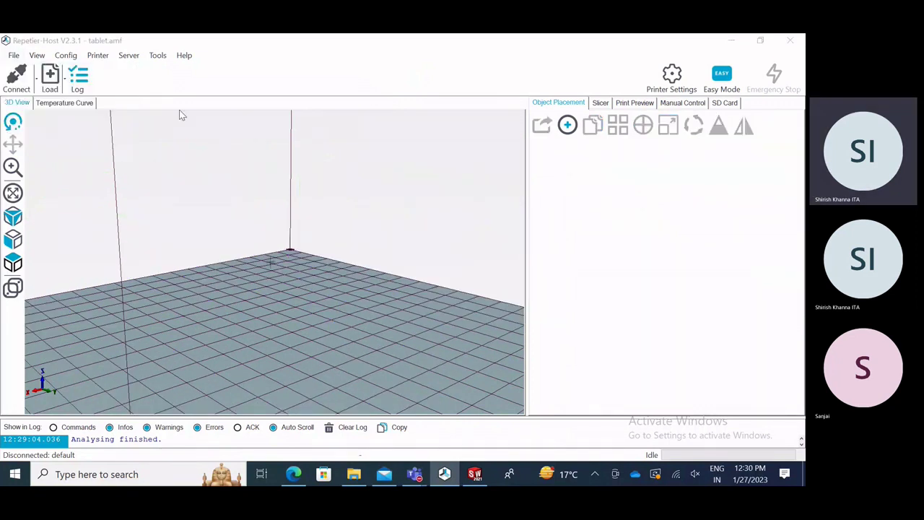
pyautogui.click(429, 174)
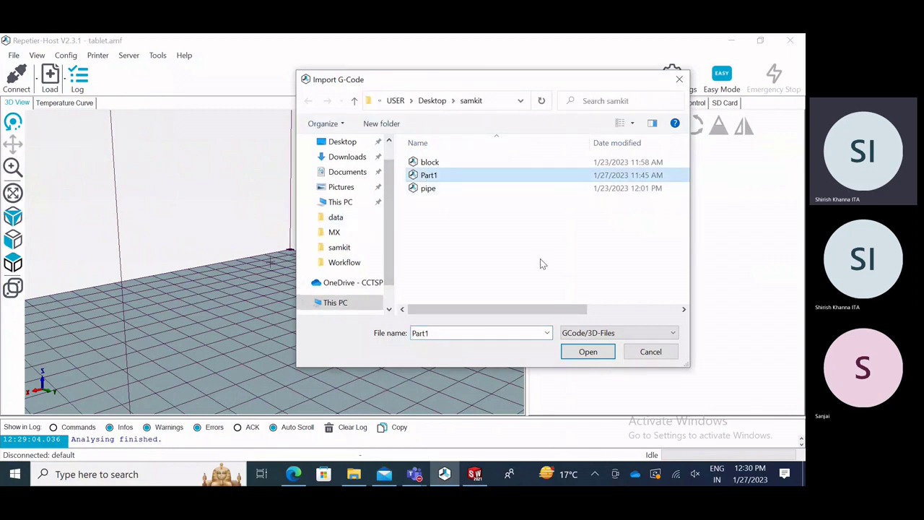
pyautogui.click(591, 351)
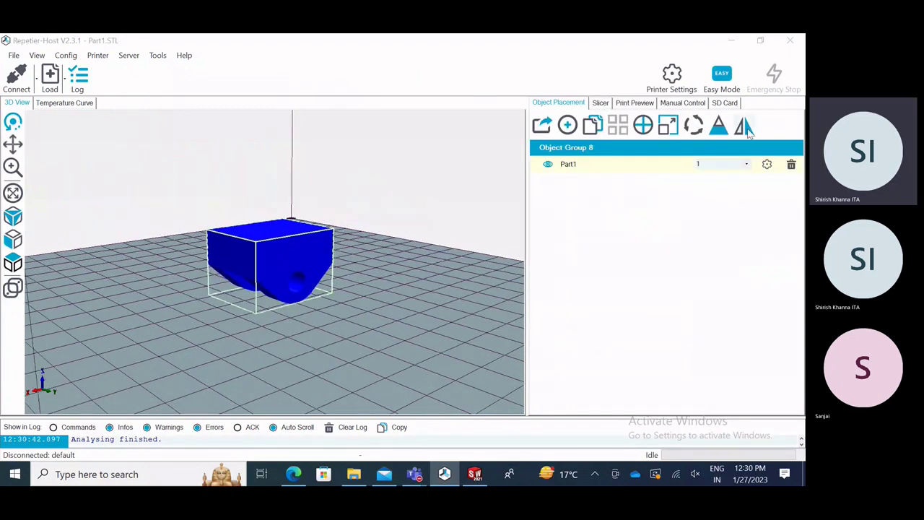
pyautogui.click(694, 127)
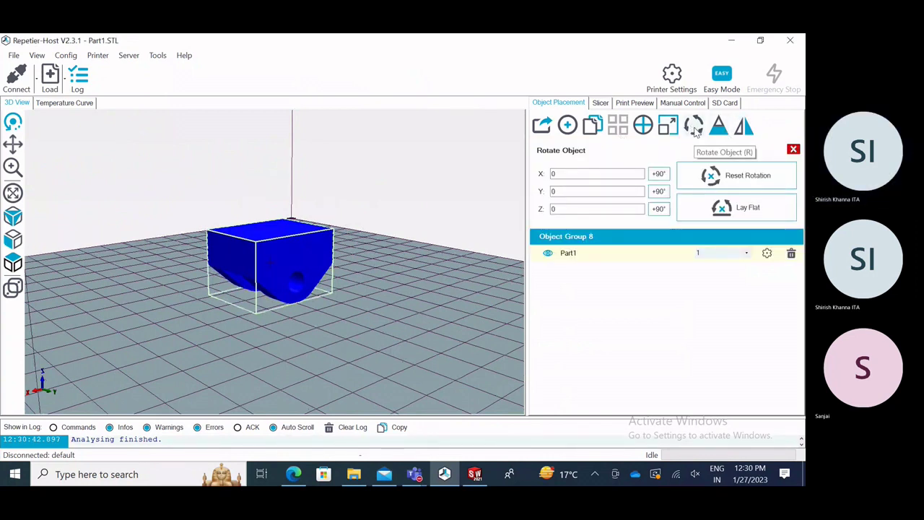
pyautogui.doubleClick(658, 191)
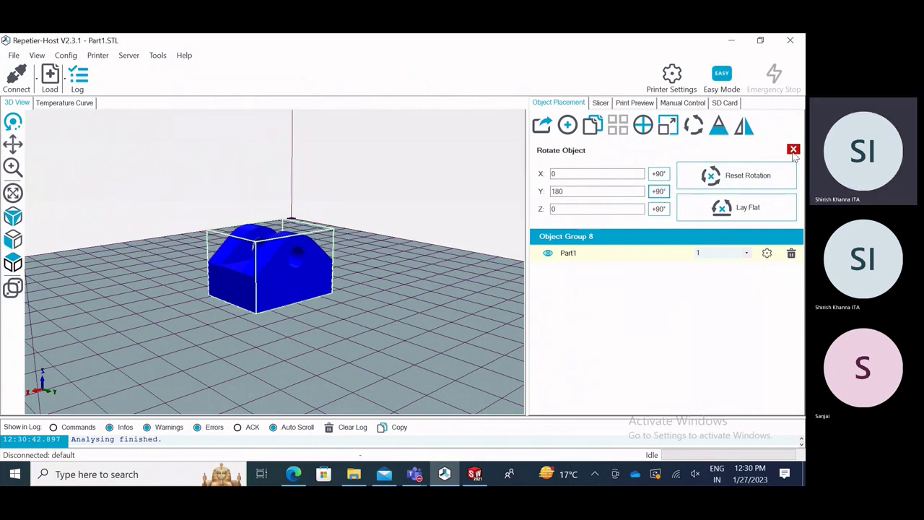
# Run the mesh analysis on Part1 and inspect the part from another side with the results open.
pyautogui.click(767, 254)
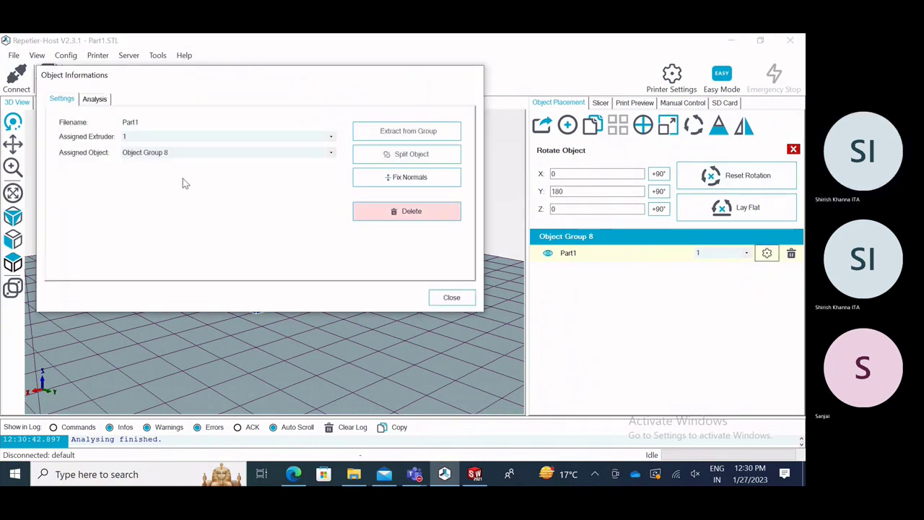
pyautogui.click(97, 100)
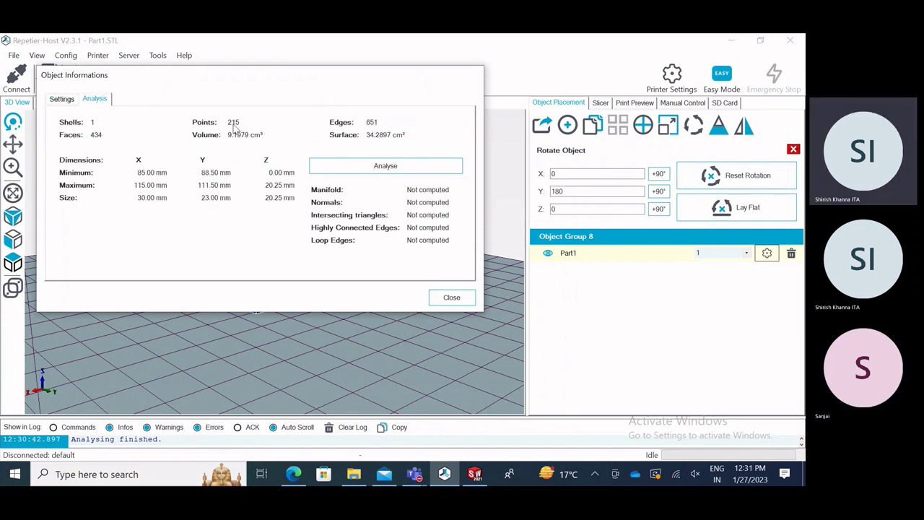
pyautogui.click(355, 168)
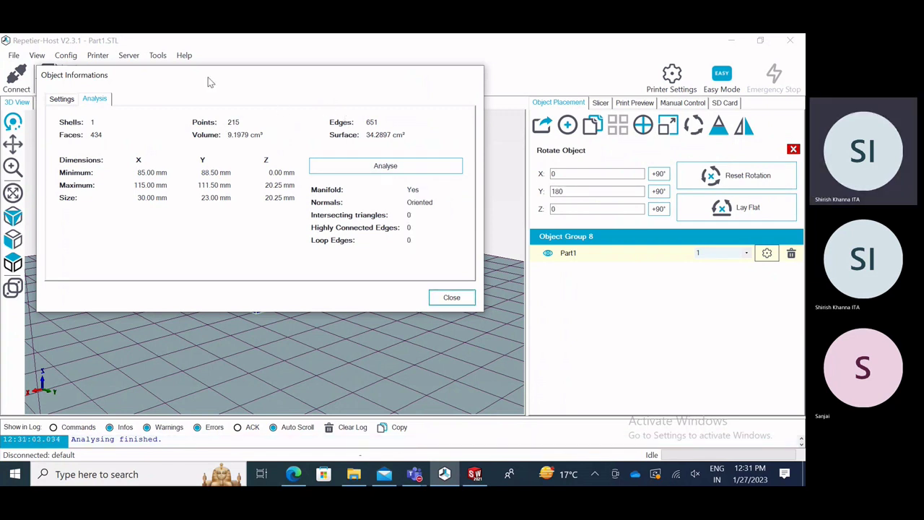
pyautogui.moveTo(209, 76); pyautogui.dragTo(505, 72)
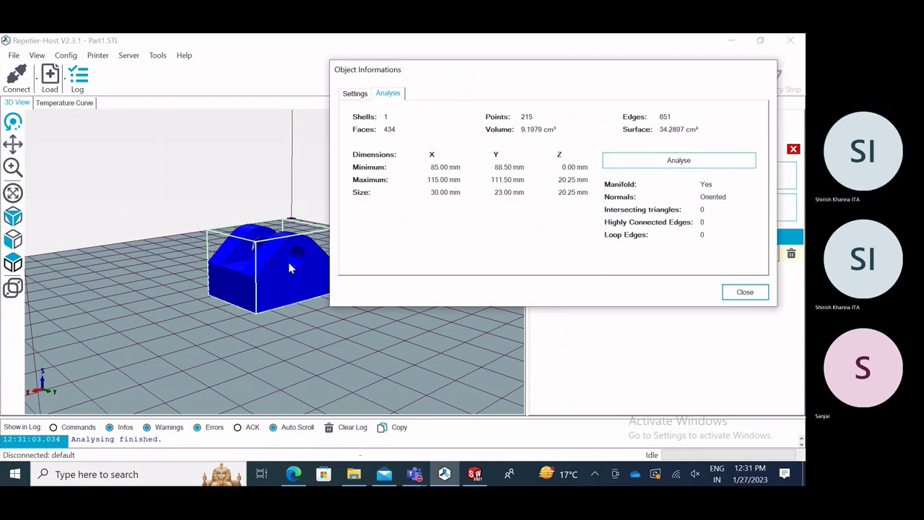
pyautogui.scroll(-5, 288, 262)
pyautogui.moveTo(288, 262); pyautogui.dragTo(316, 314)
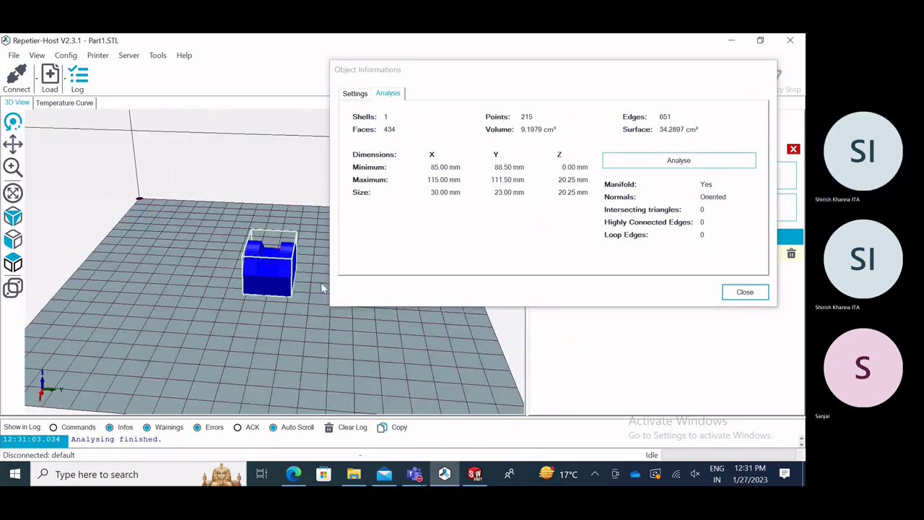
# Review Part1's object settings and mesh analysis data, fix its normals and close the object information.
pyautogui.click(355, 94)
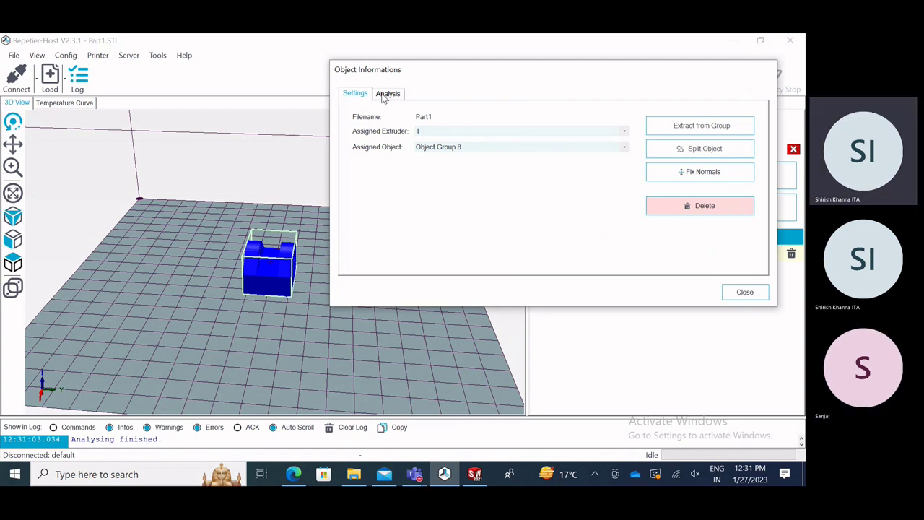
pyautogui.click(386, 94)
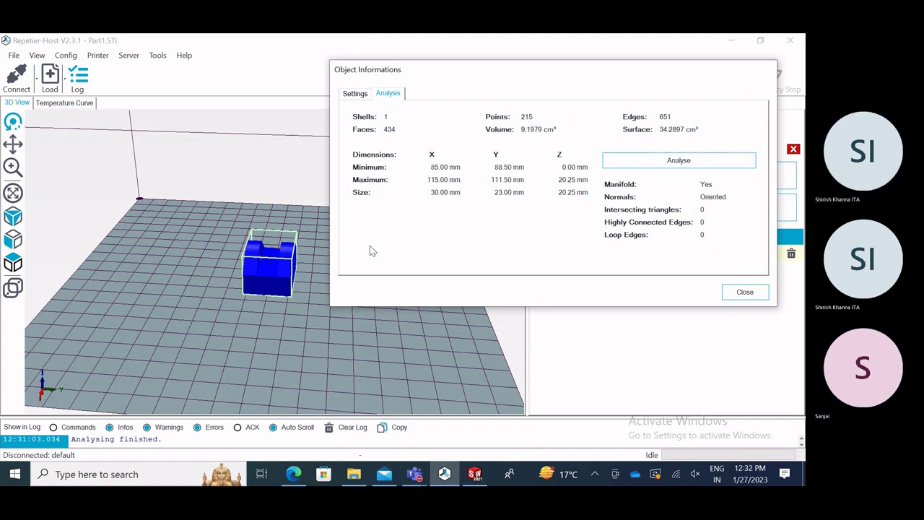
pyautogui.click(351, 97)
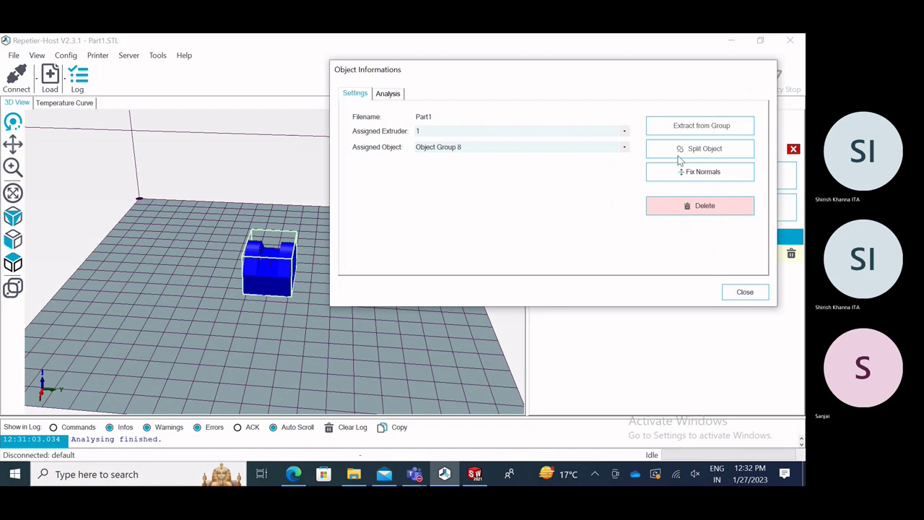
pyautogui.moveTo(415, 75); pyautogui.dragTo(305, 86)
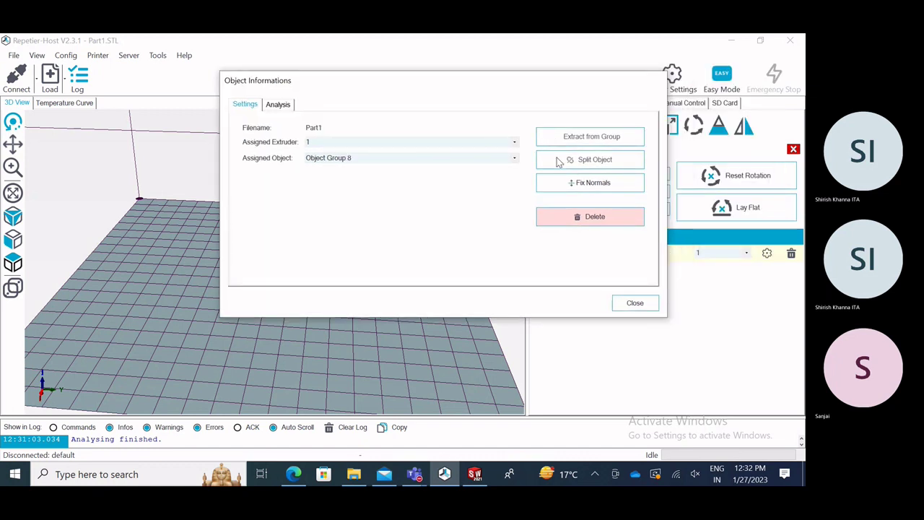
pyautogui.click(556, 183)
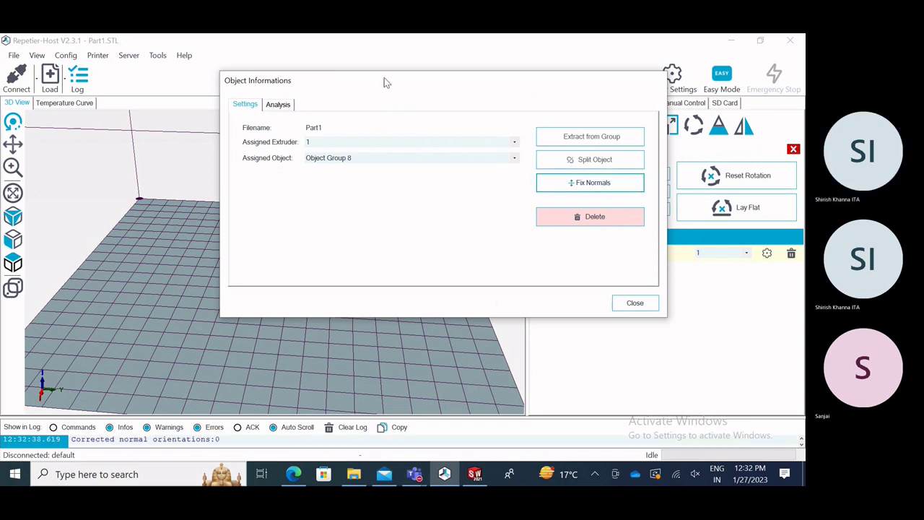
pyautogui.moveTo(384, 77); pyautogui.dragTo(485, 80)
pyautogui.click(663, 185)
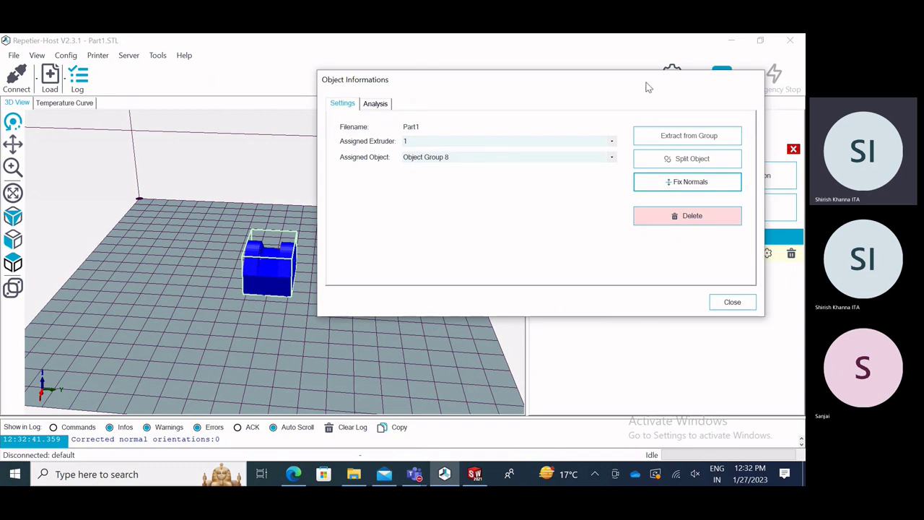
pyautogui.moveTo(647, 86); pyautogui.dragTo(623, 85)
pyautogui.click(714, 302)
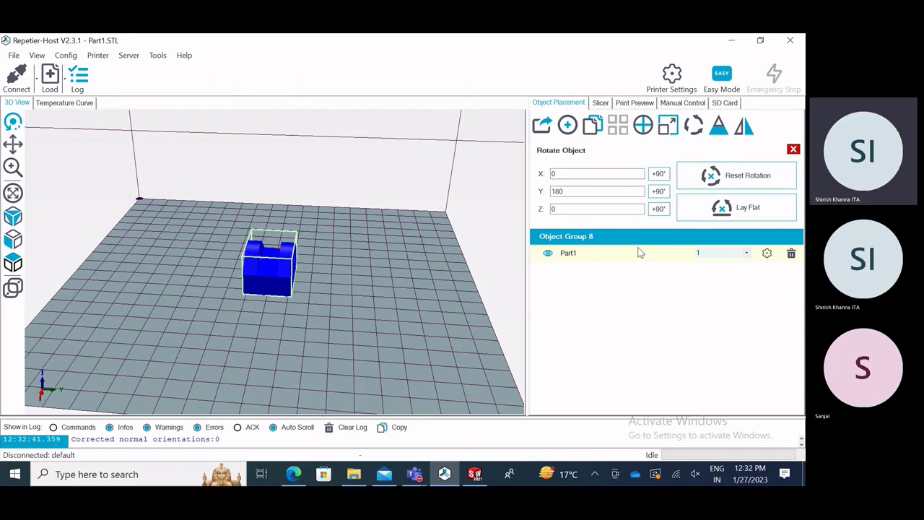
# Open the printer settings and review the serial connection's port and the available connector types, keeping Serial Connection.
pyautogui.scroll(-3, 395, 222)
pyautogui.moveTo(349, 211); pyautogui.dragTo(86, 353)
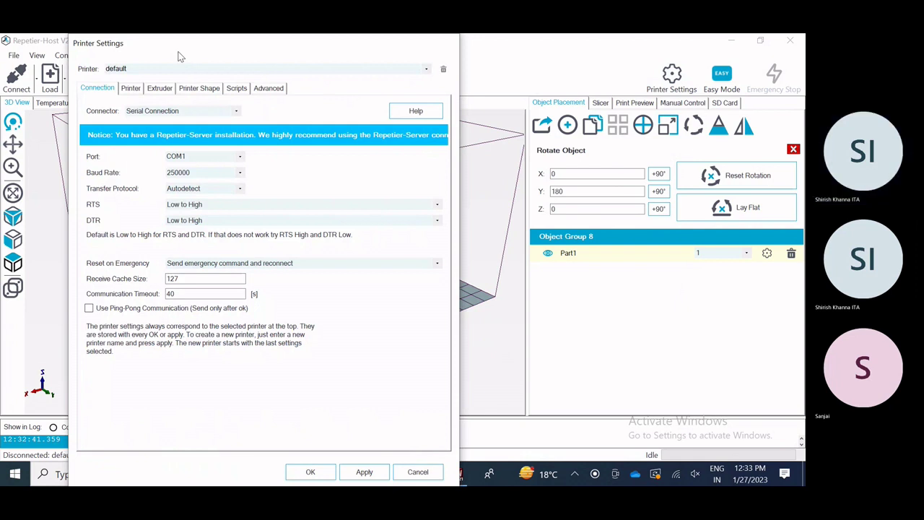
pyautogui.moveTo(180, 56); pyautogui.dragTo(264, 64)
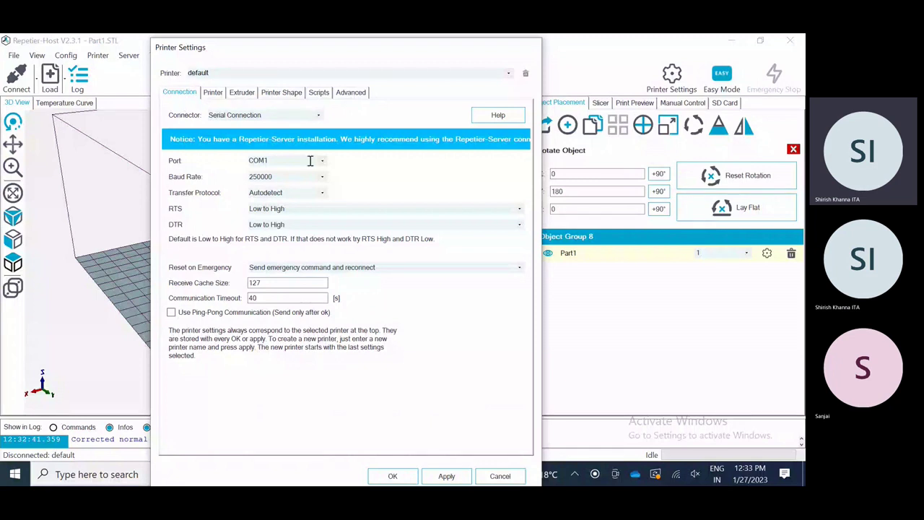
pyautogui.moveTo(295, 161); pyautogui.dragTo(237, 166)
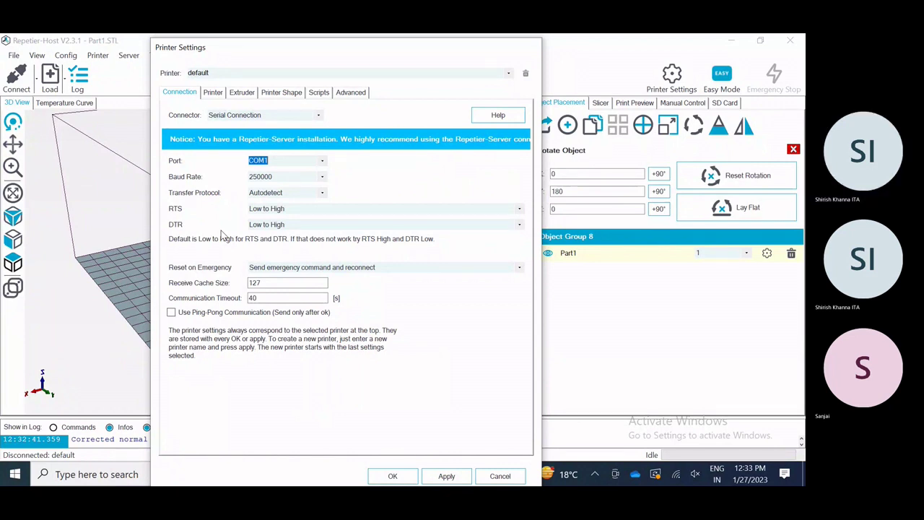
pyautogui.click(320, 115)
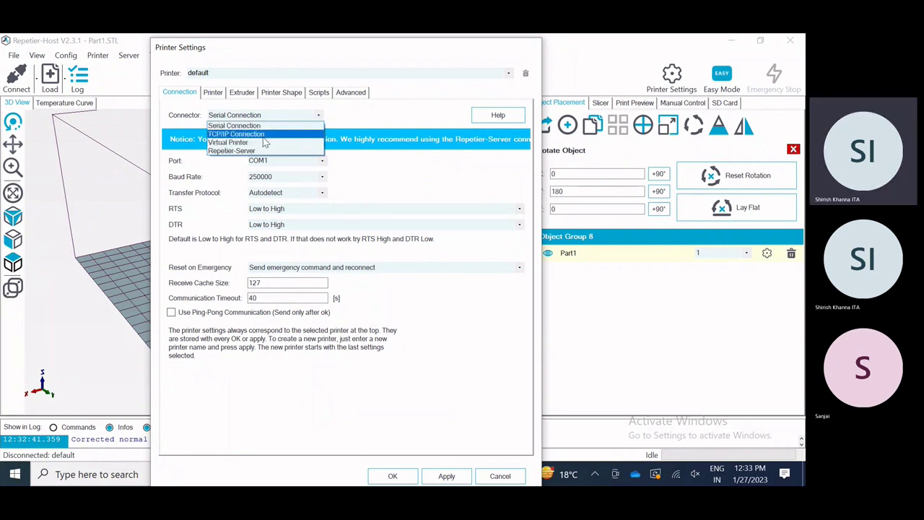
pyautogui.click(321, 117)
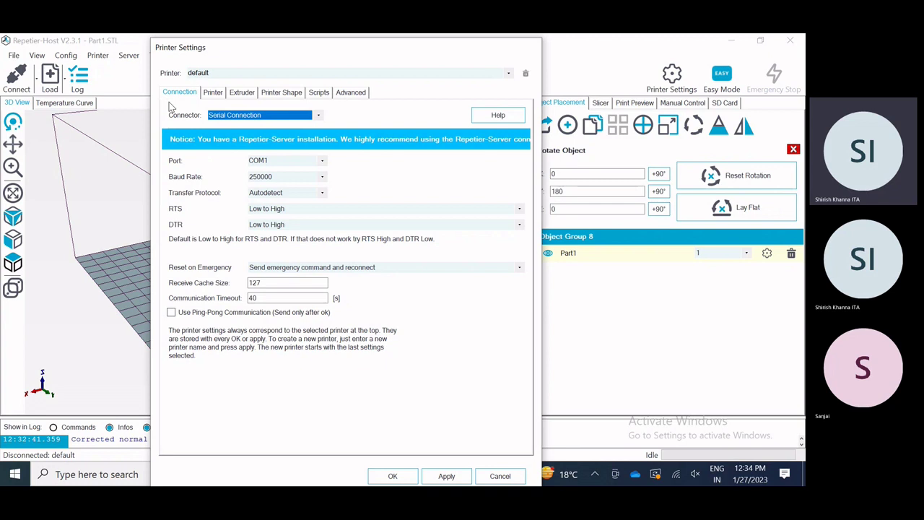
# Examine the default printer's travel and Z-axis feed rates, manual extrusion and retraction speeds, and default extruder and bed temperatures.
pyautogui.click(213, 94)
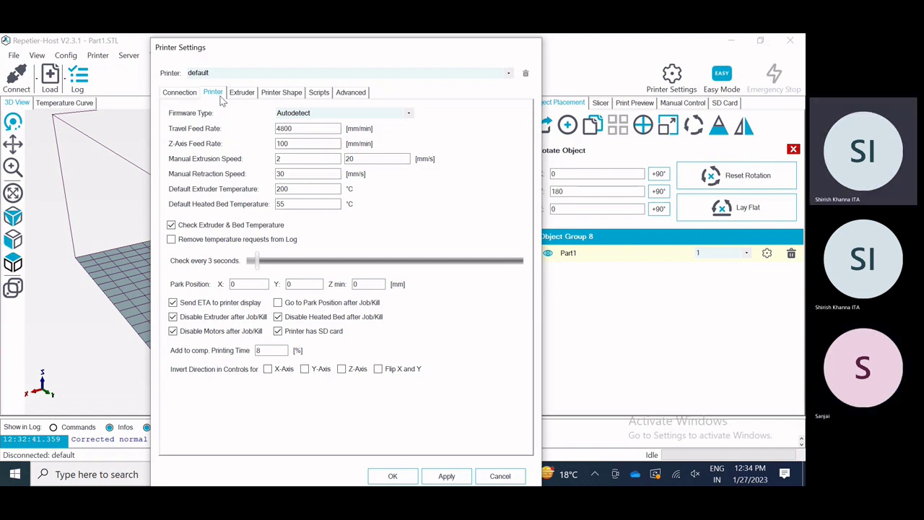
pyautogui.doubleClick(297, 128)
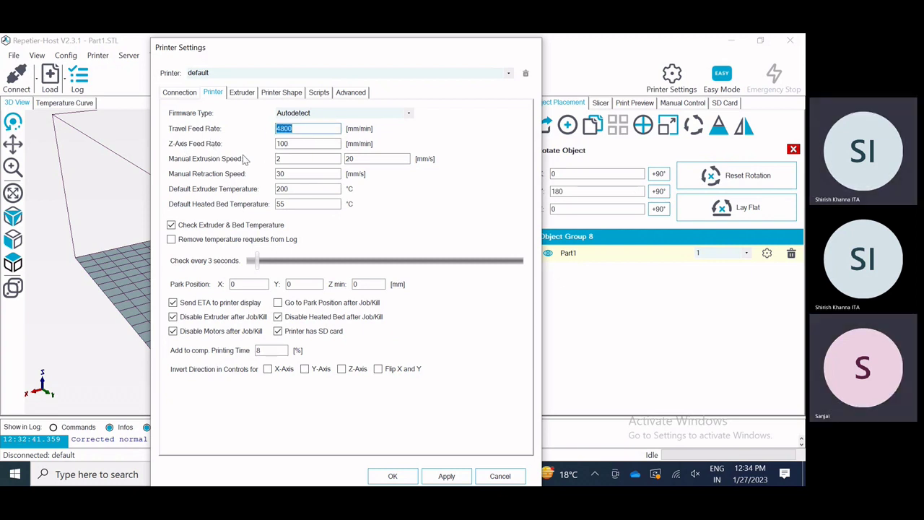
pyautogui.moveTo(303, 145); pyautogui.dragTo(271, 147)
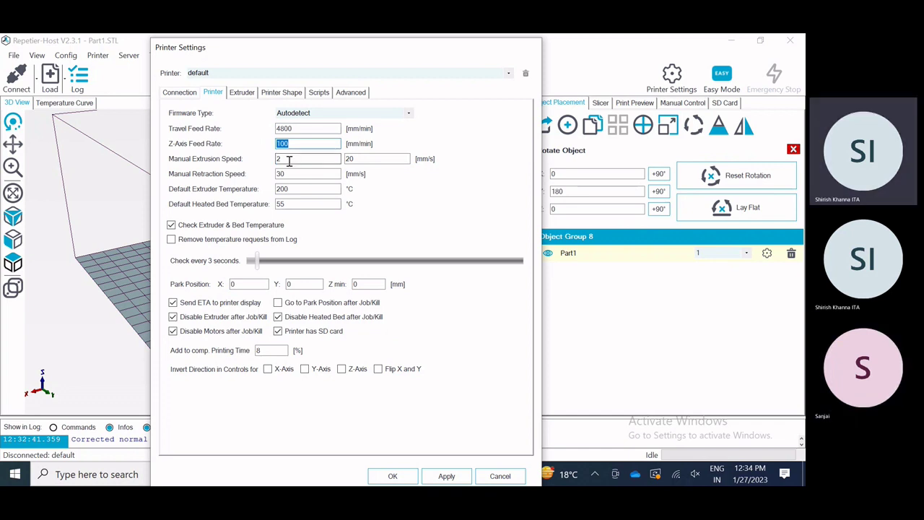
pyautogui.moveTo(293, 159); pyautogui.dragTo(267, 160)
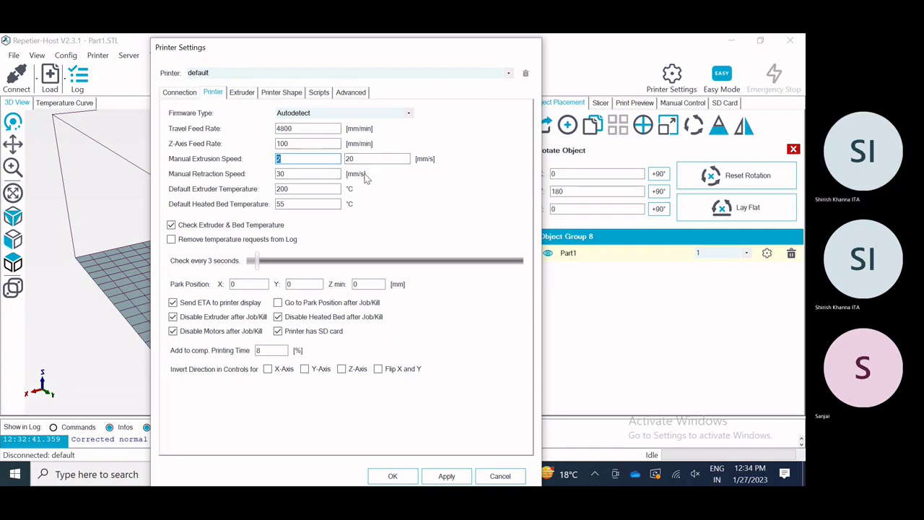
pyautogui.doubleClick(299, 175)
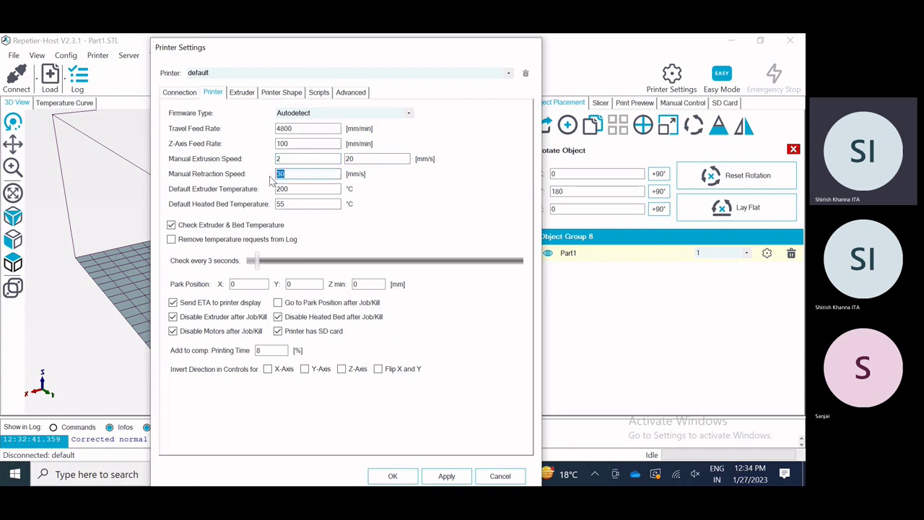
pyautogui.press('Tab')
pyautogui.press('Tab')
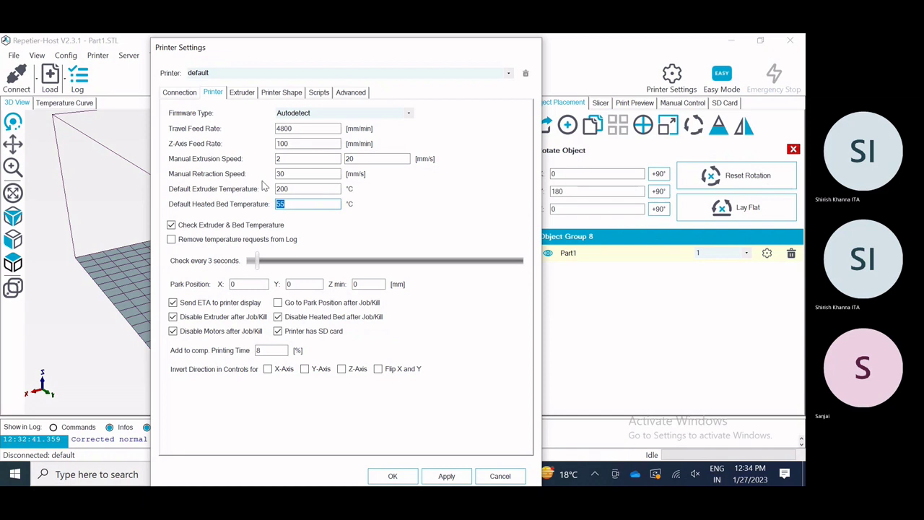
# Go through the feed rate, extrusion, retraction and default temperature fields once more, from travel feed rate to heated bed temperature.
pyautogui.moveTo(201, 49); pyautogui.dragTo(225, 49)
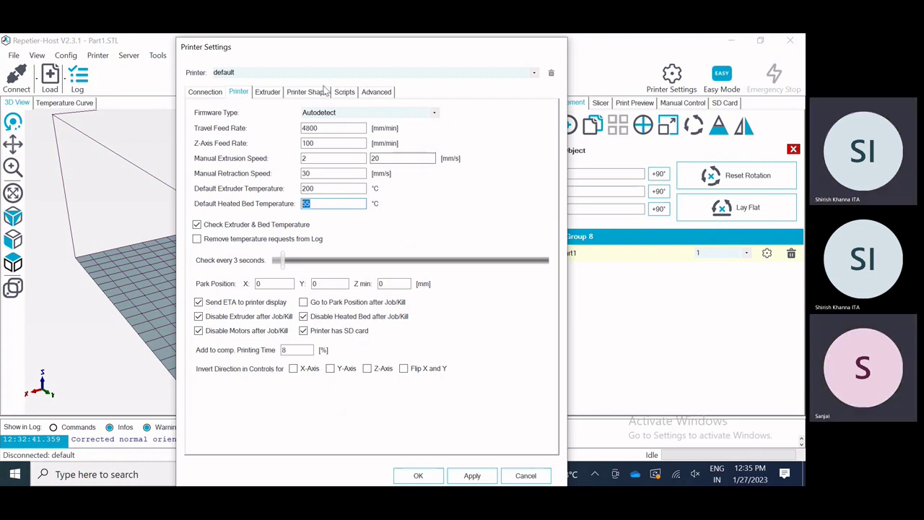
pyautogui.moveTo(246, 46); pyautogui.dragTo(282, 47)
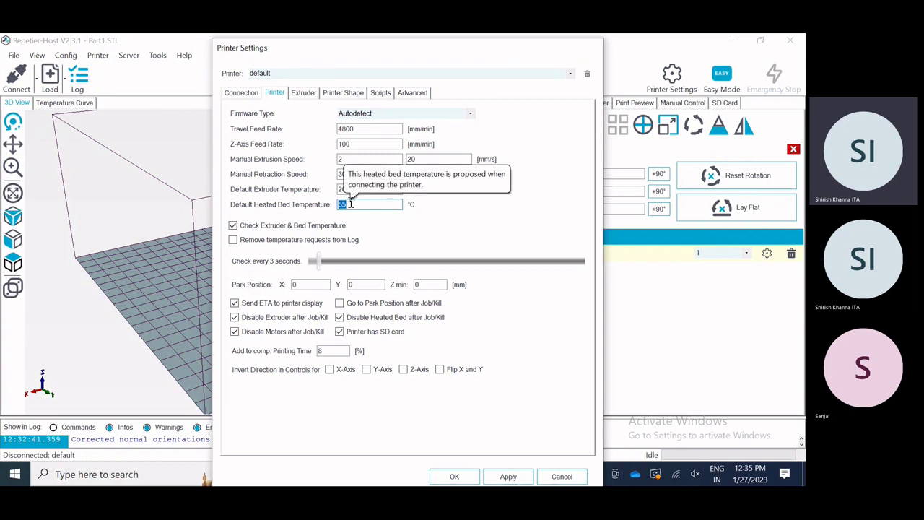
pyautogui.doubleClick(359, 129)
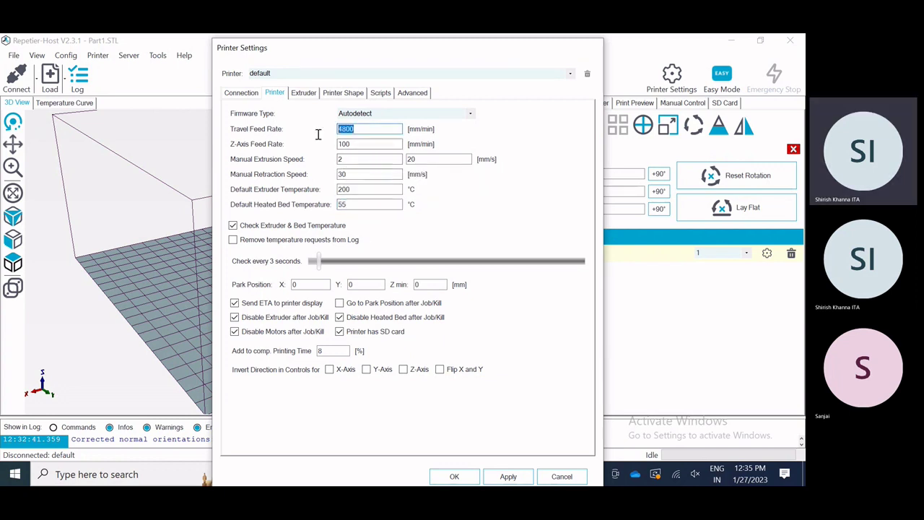
pyautogui.doubleClick(351, 144)
pyautogui.doubleClick(342, 159)
pyautogui.doubleClick(342, 174)
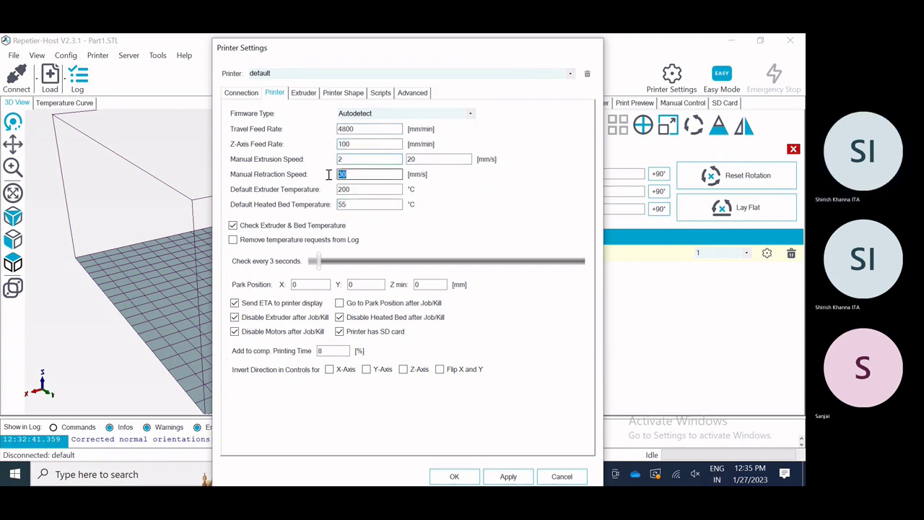
pyautogui.doubleClick(367, 189)
pyautogui.doubleClick(351, 205)
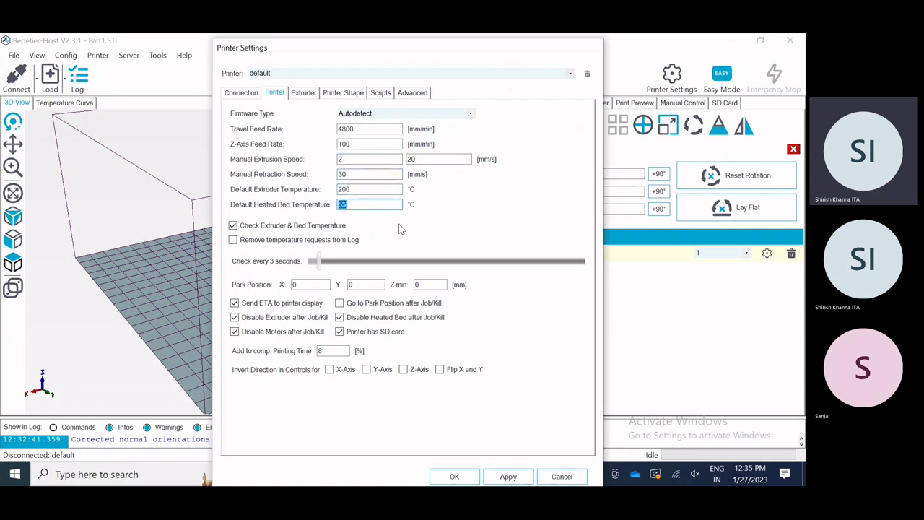
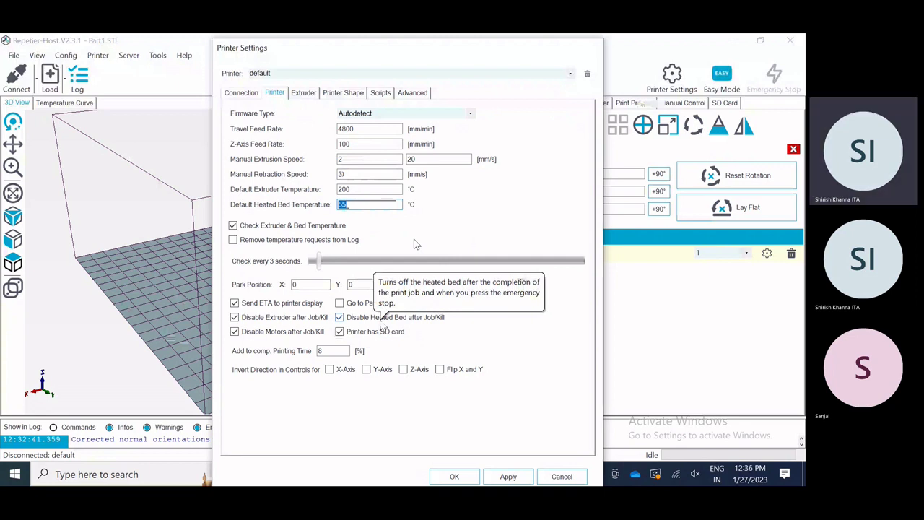
# Review the temperature check options and park position, and close the printer settings without saving.
pyautogui.press('Tab')
pyautogui.press('Tab')
pyautogui.press('Tab')
pyautogui.press('Tab')
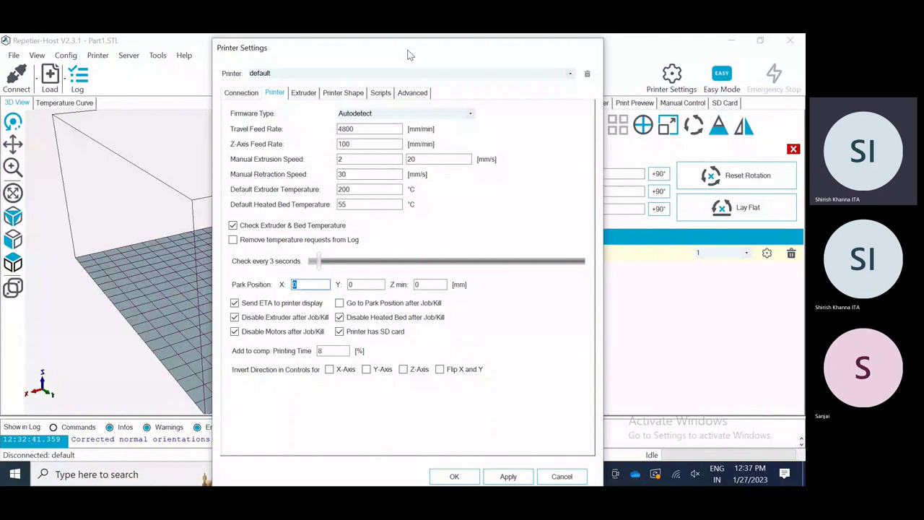
pyautogui.click(541, 474)
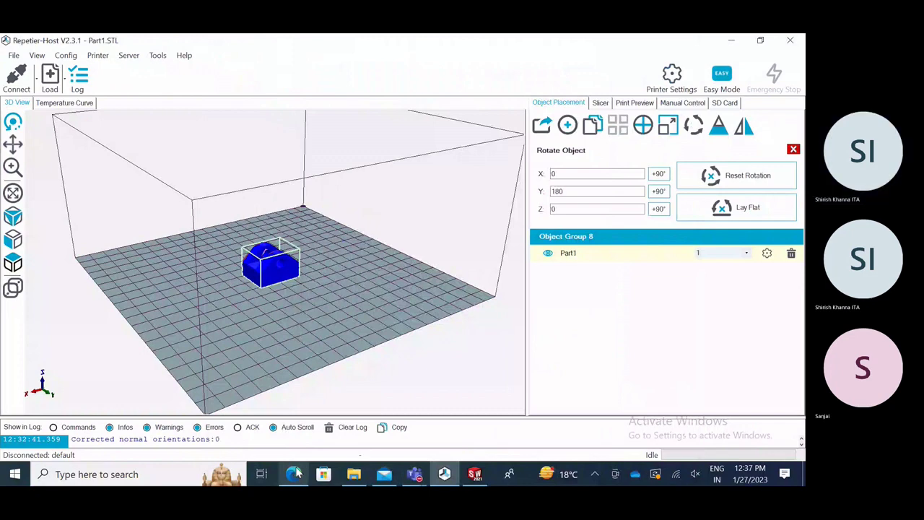
# Switch to Microsoft Edge and search Bing for images of "3d printer extruder".
pyautogui.click(294, 474)
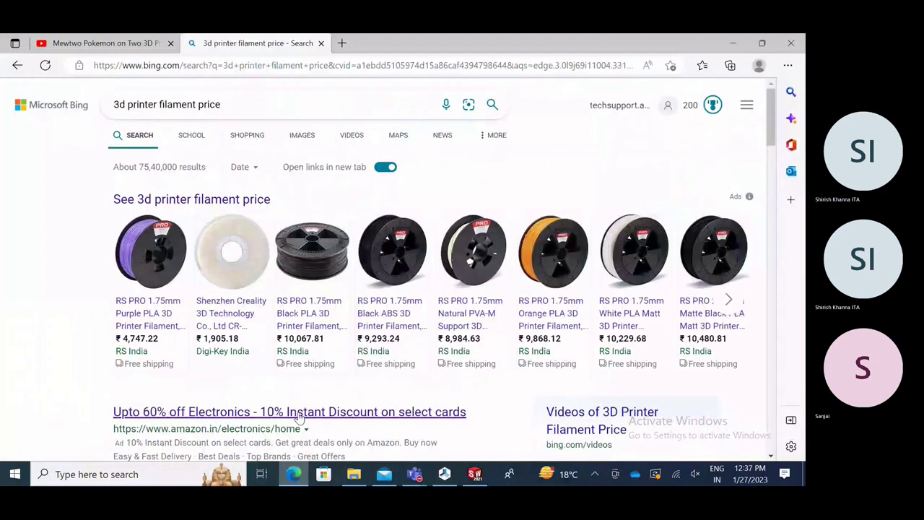
pyautogui.tripleClick(160, 115)
pyautogui.write('3d printer extruder')
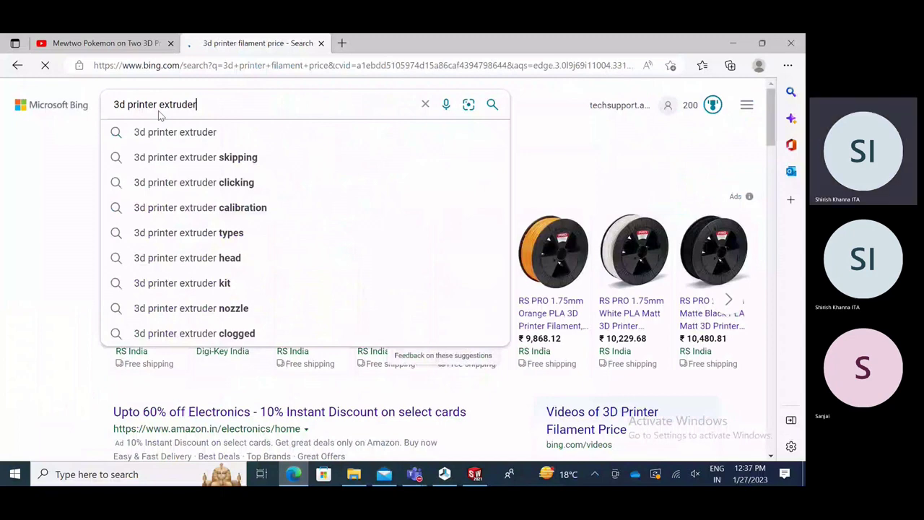
pyautogui.press('Return')
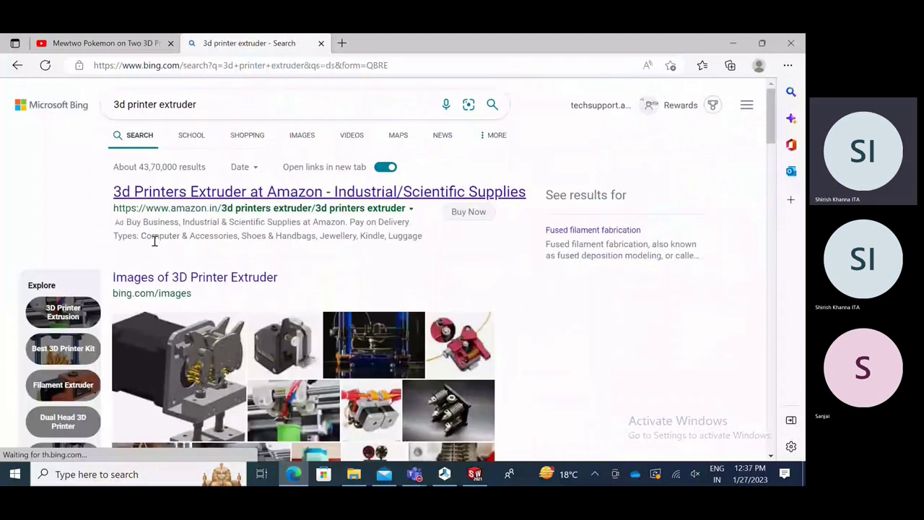
pyautogui.click(302, 135)
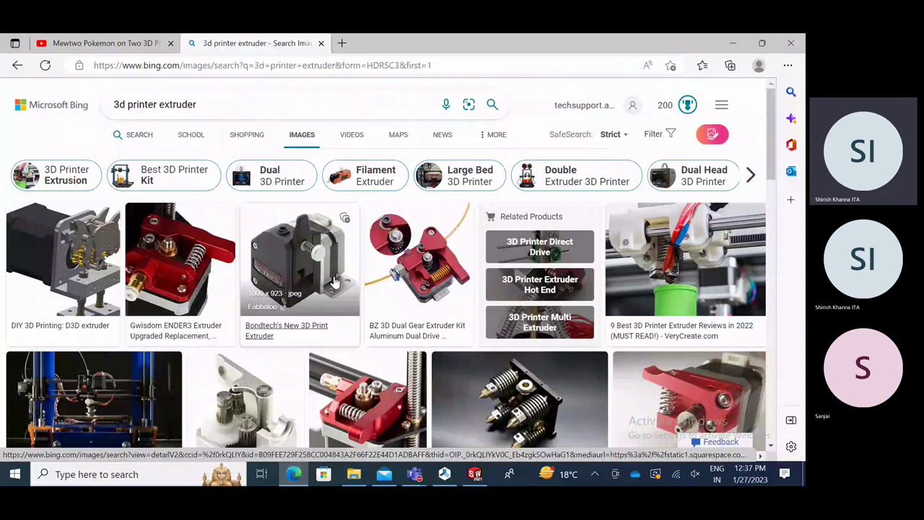
# View a 3D printer extruder image, browse the related pictures and open the Reprap Prusa i3 direct drive extruder and hotend kit.
pyautogui.click(334, 282)
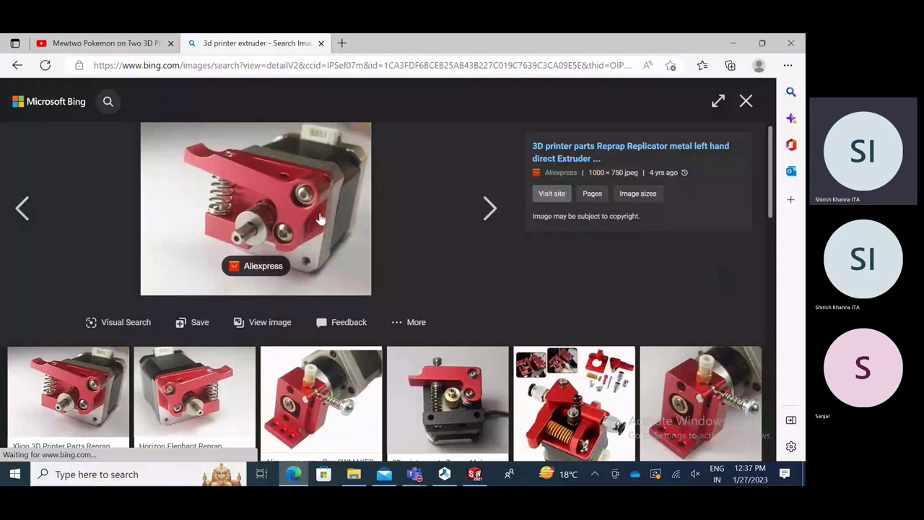
pyautogui.scroll(-1, 491, 340)
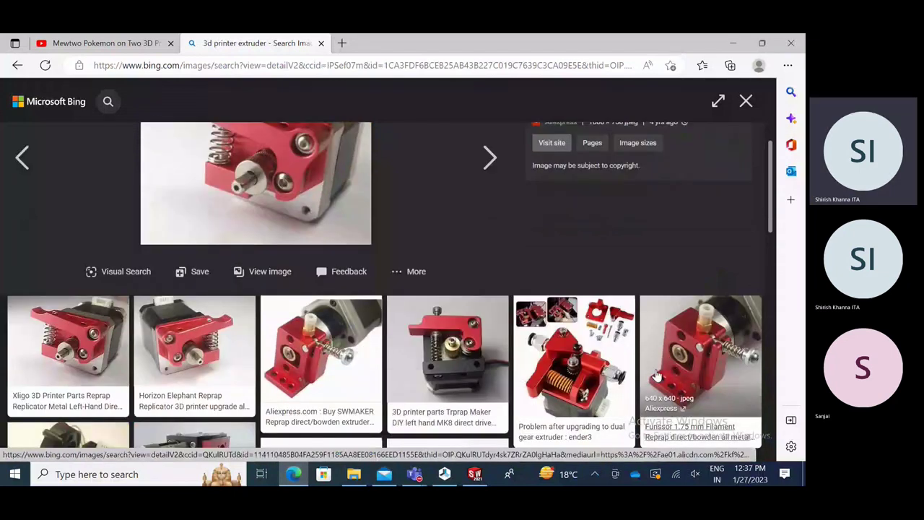
pyautogui.scroll(-1, 600, 369)
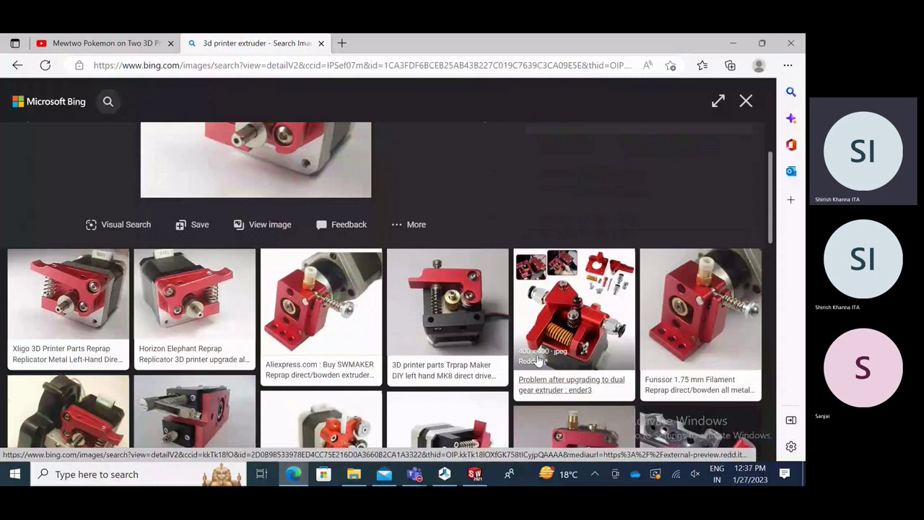
pyautogui.scroll(-2, 537, 360)
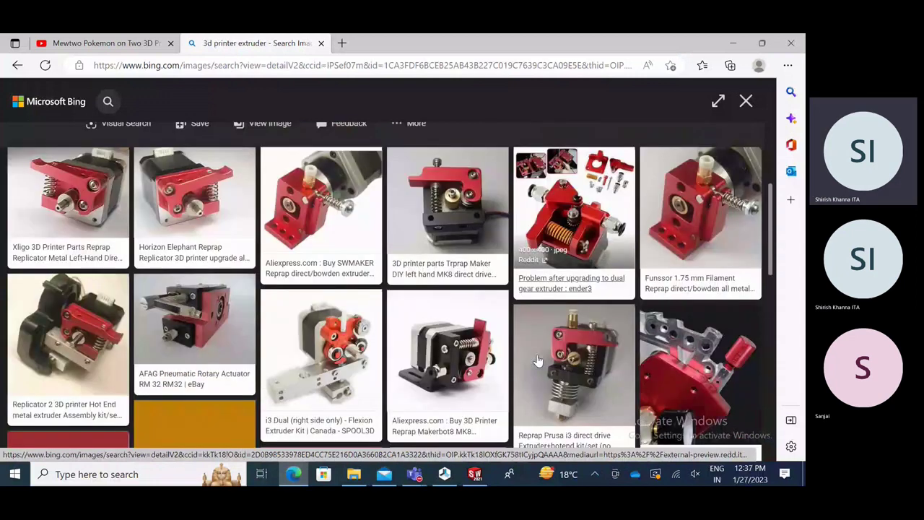
pyautogui.click(582, 364)
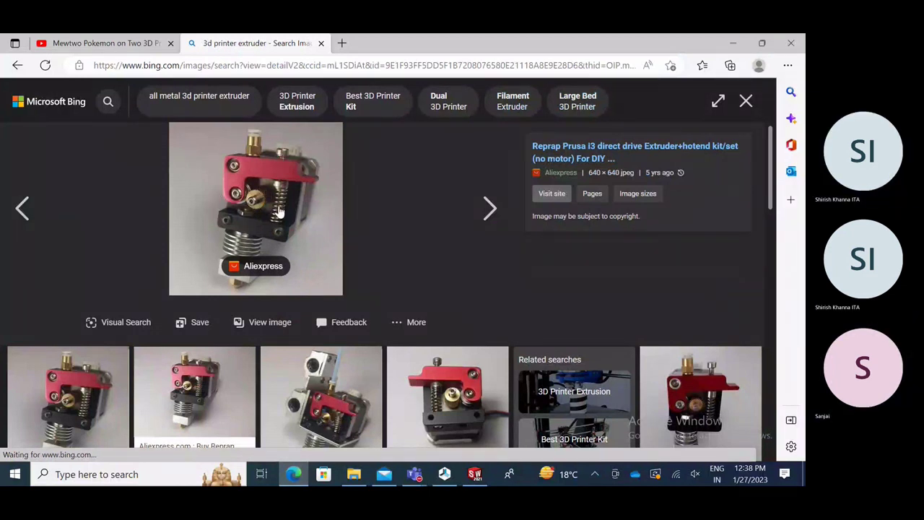
# Open the related Reprap Prusa i3 carriage with 1.75 mm direct drive extruder image and look over its related pictures.
pyautogui.scroll(-1, 280, 211)
pyautogui.click(265, 283)
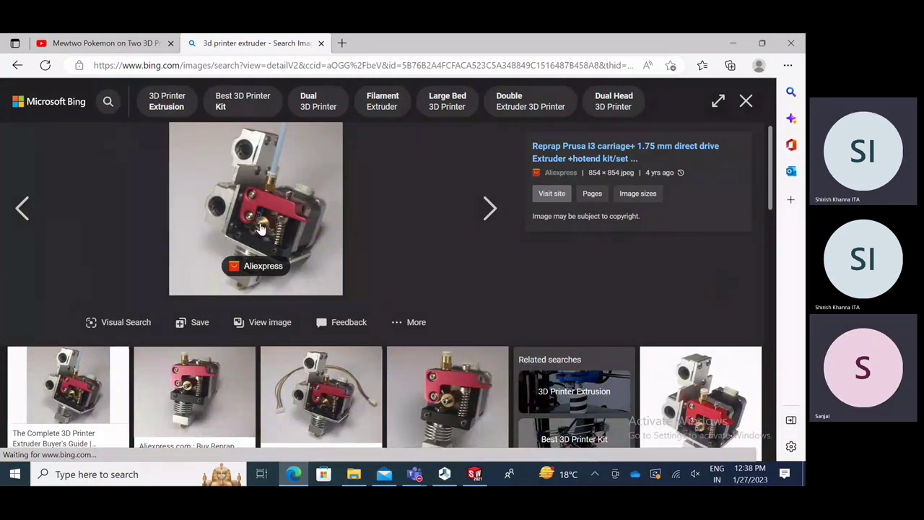
pyautogui.scroll(-1, 252, 231)
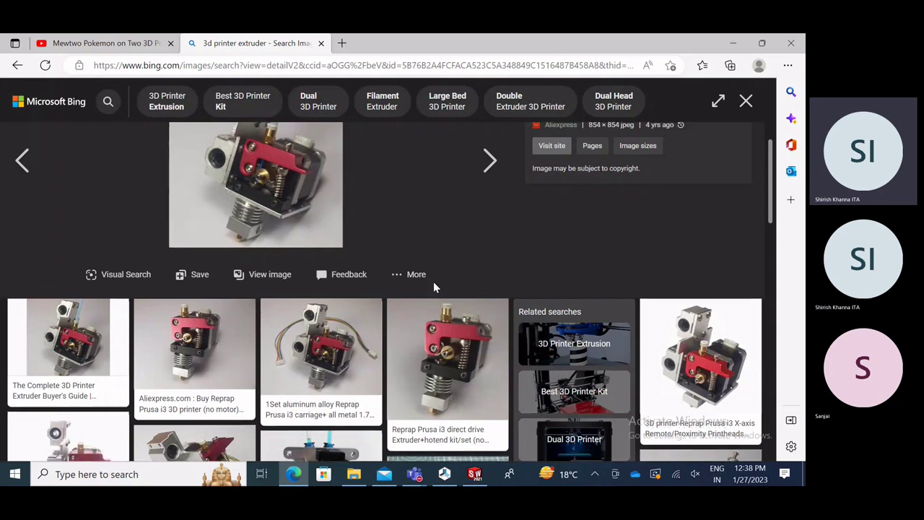
pyautogui.scroll(1, 433, 285)
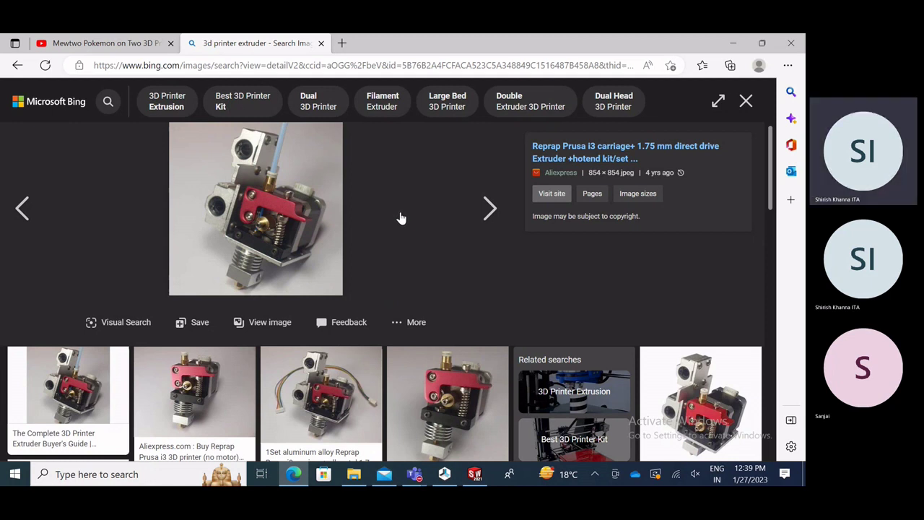
# Search the web for "3d printing nozzle" in a new browser tab.
pyautogui.click(342, 43)
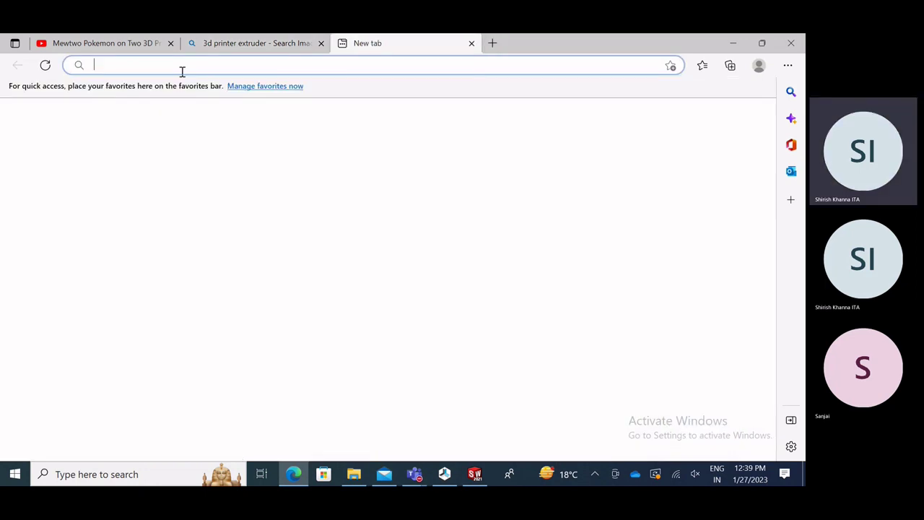
pyautogui.write('3d pr')
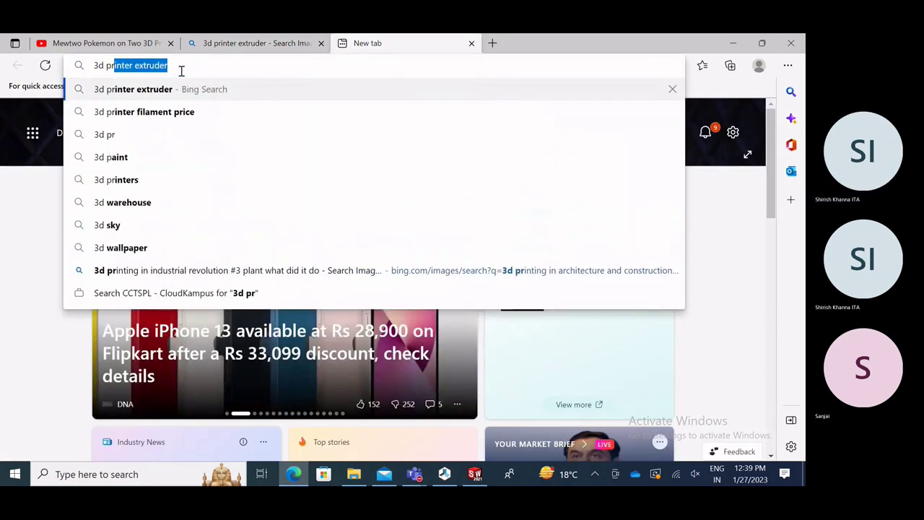
pyautogui.write('inti')
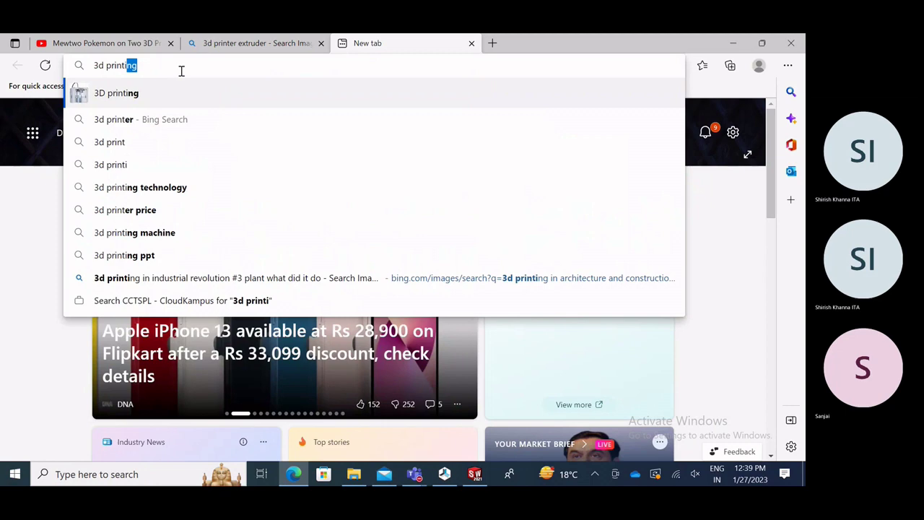
pyautogui.write('ng nozzle')
pyautogui.press('Return')
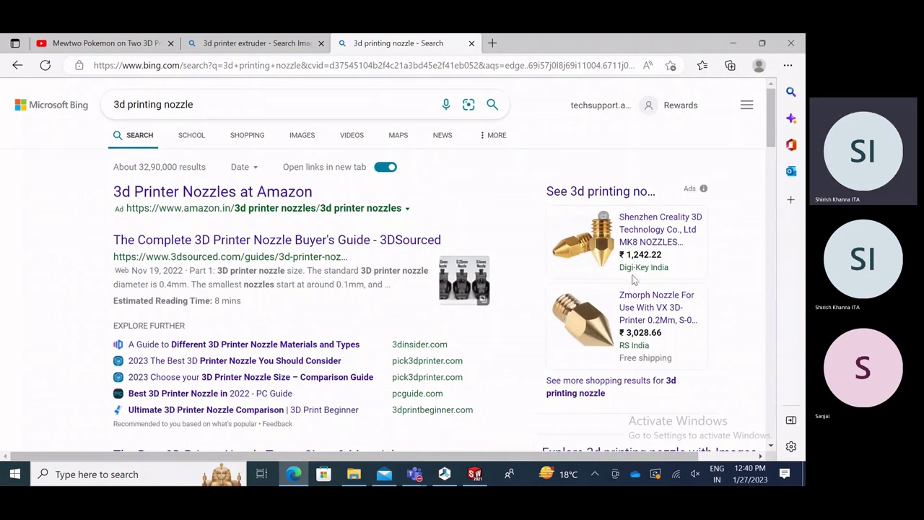
# Open the Printer Nozzle image results and view the picture of the MK8 CR-10 nozzles in several sizes.
pyautogui.scroll(-1, 632, 280)
pyautogui.scroll(-2, 632, 280)
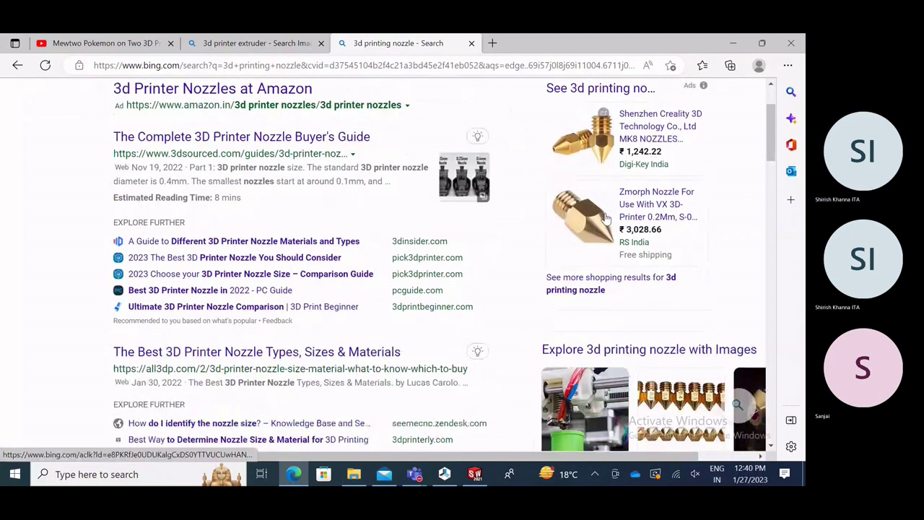
pyautogui.click(681, 408)
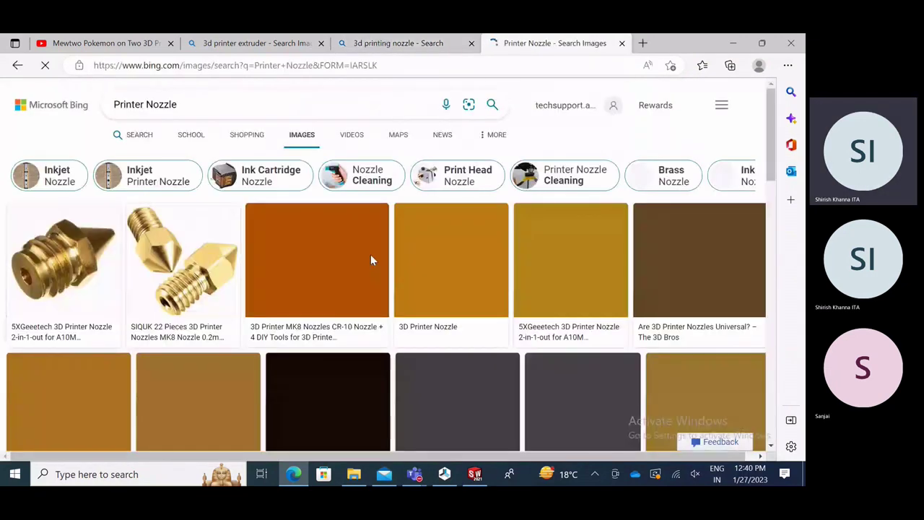
pyautogui.click(334, 269)
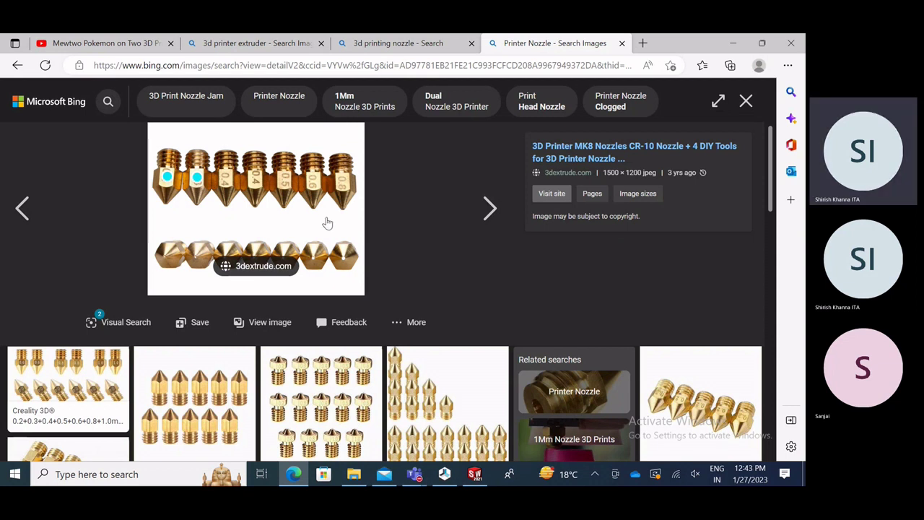
# Switch to Repetier-Host and, in the printer's extruder settings, set the maximum extruder temperature to 220 and the maximum bed temperature to 60.
pyautogui.click(444, 475)
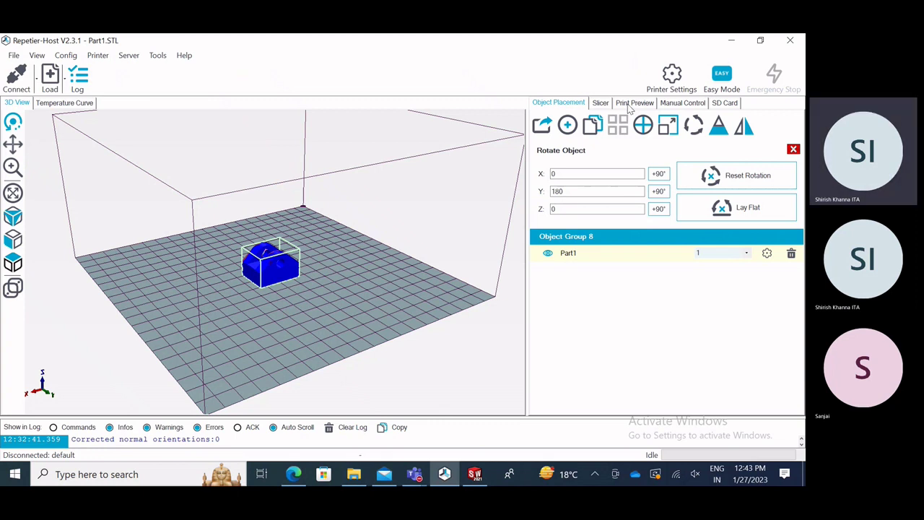
pyautogui.hotkey('ctrl', 'p')
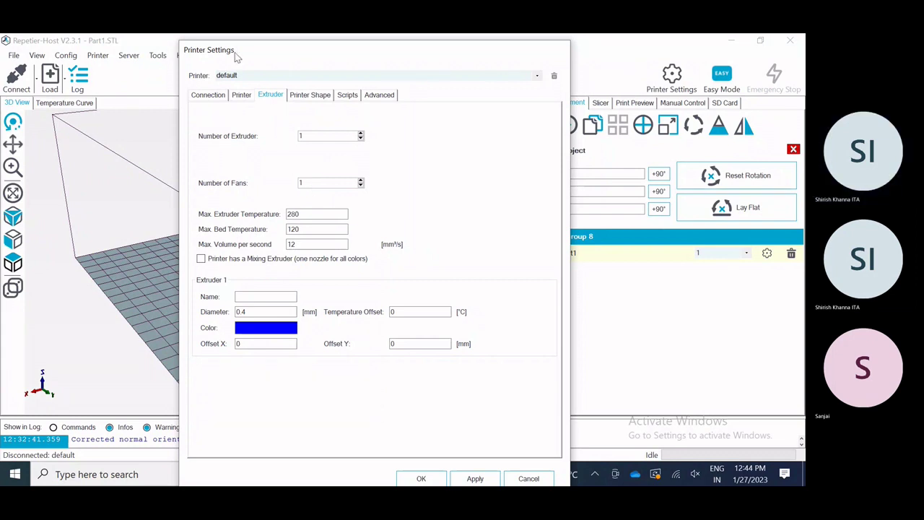
pyautogui.moveTo(235, 52); pyautogui.dragTo(216, 56)
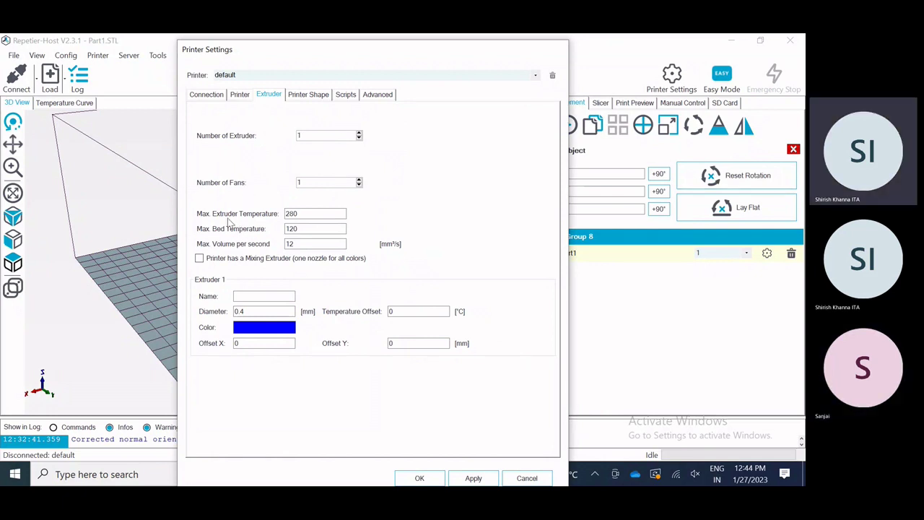
pyautogui.doubleClick(305, 216)
pyautogui.write('220')
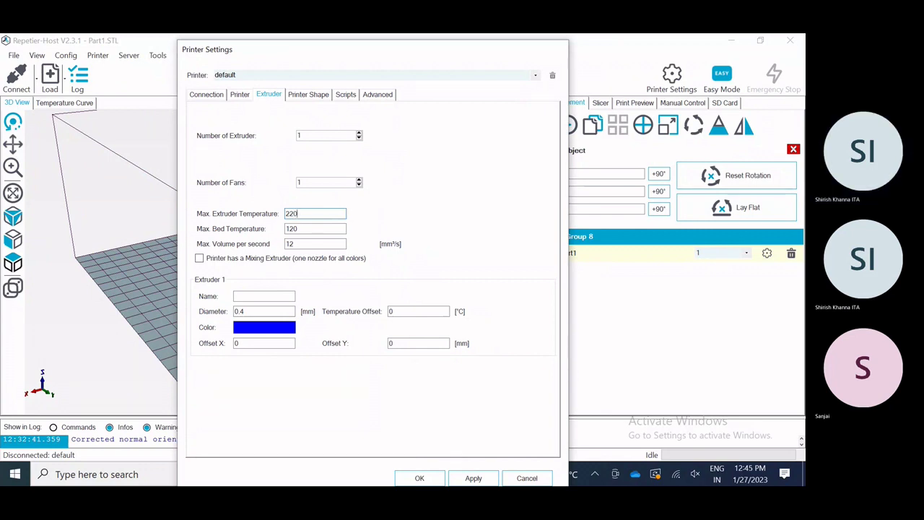
pyautogui.press('Tab')
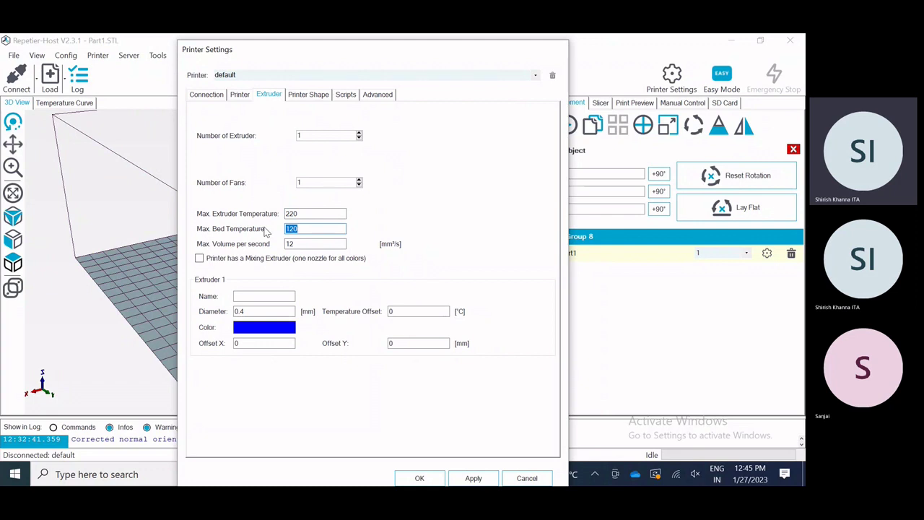
pyautogui.write('60')
pyautogui.press('Tab')
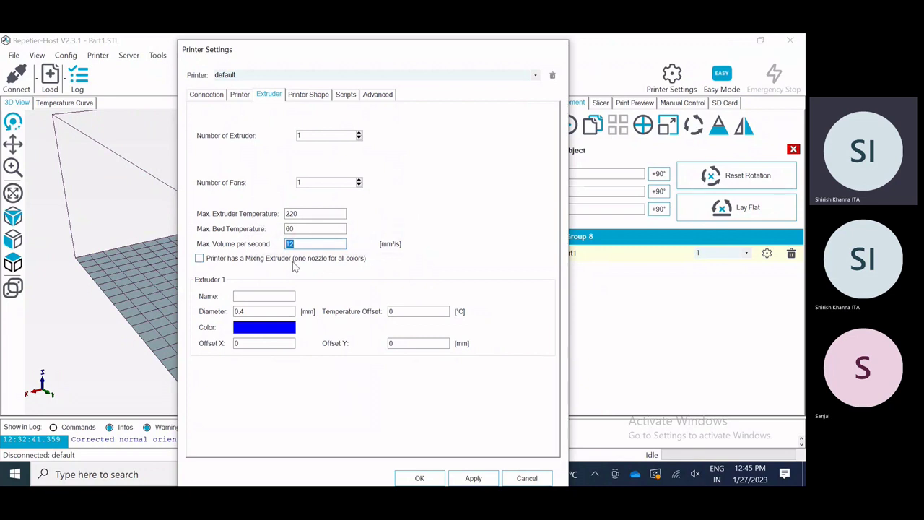
# Try the mixing extruder option and a higher number of extruders, returning to a single non-mixing extruder.
pyautogui.click(201, 260)
pyautogui.click(200, 259)
pyautogui.click(359, 138)
pyautogui.click(360, 138)
pyautogui.click(359, 134)
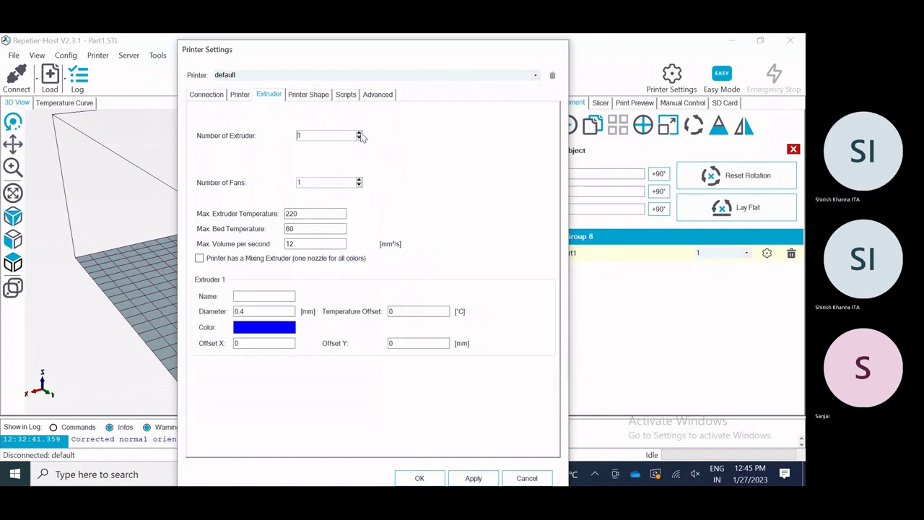
pyautogui.click(359, 134)
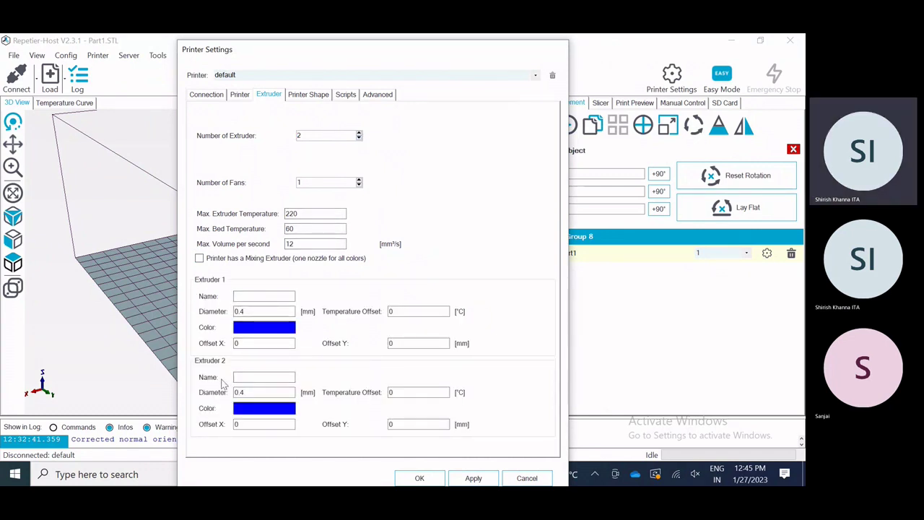
pyautogui.click(359, 134)
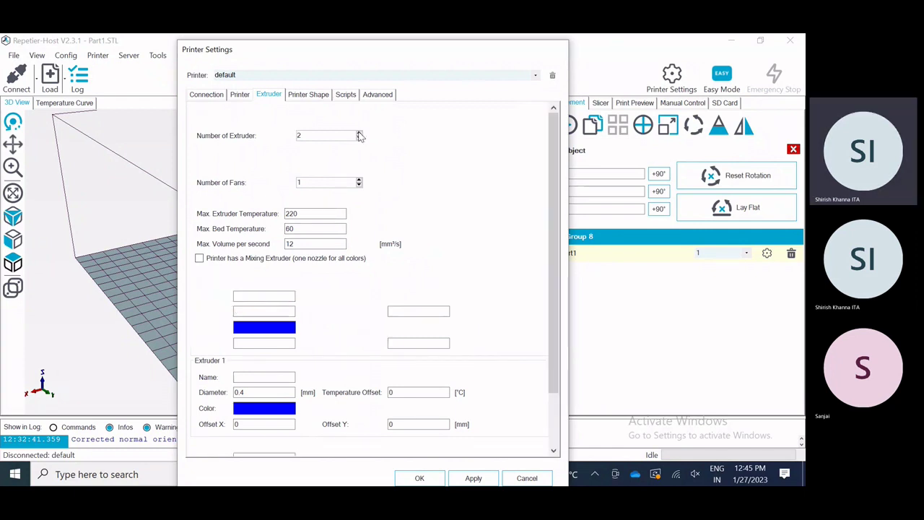
pyautogui.click(359, 137)
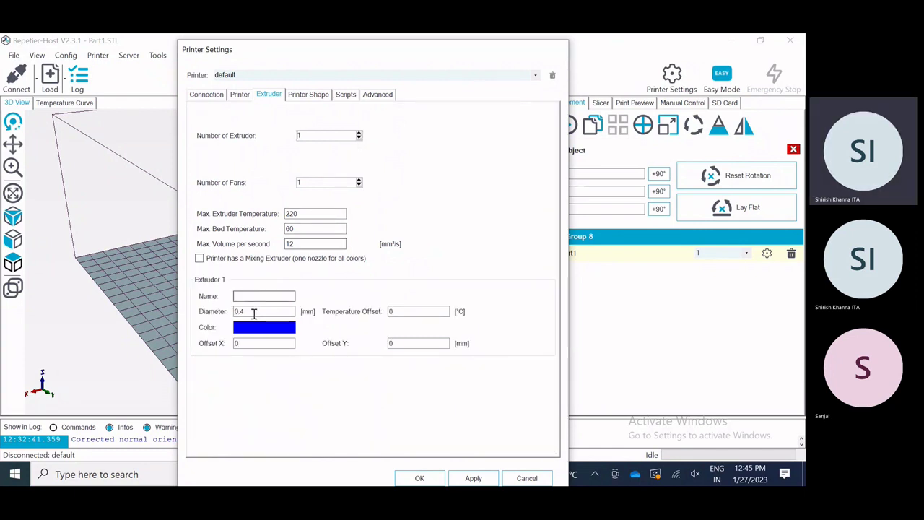
# Review Extruder 1's name, nozzle diameter and X and Y offset fields against the print bed view.
pyautogui.click(239, 312)
pyautogui.click(245, 297)
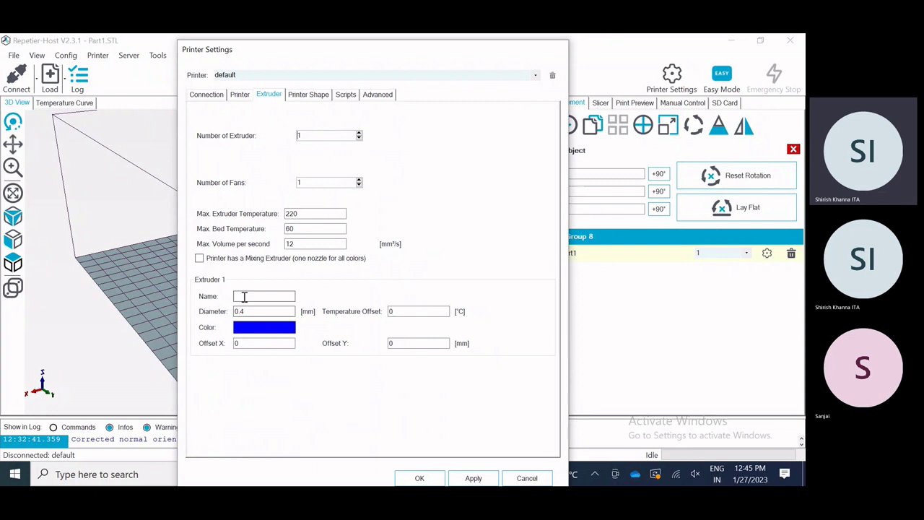
pyautogui.click(238, 311)
pyautogui.doubleClick(239, 311)
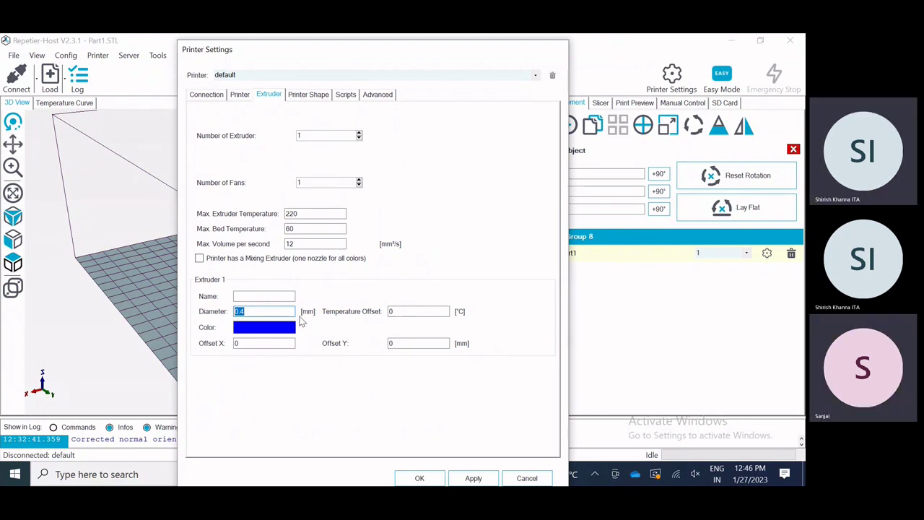
pyautogui.doubleClick(244, 344)
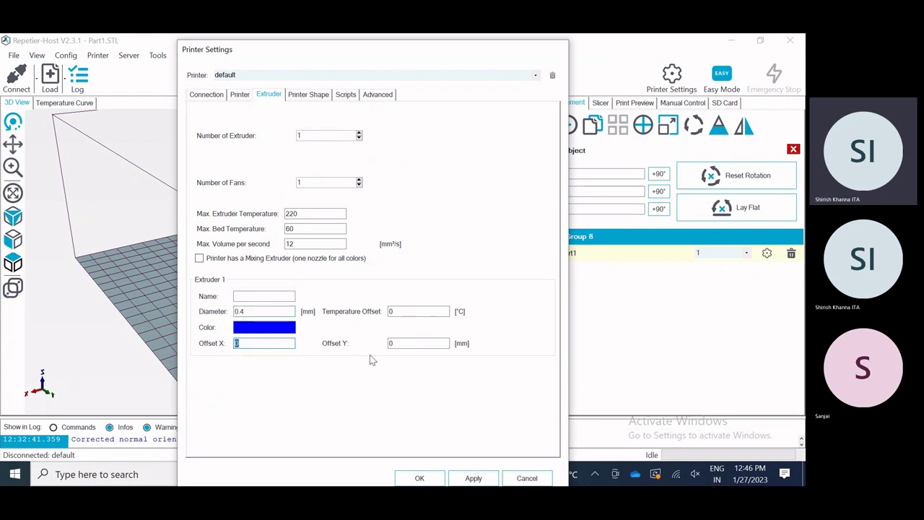
pyautogui.press('Tab')
pyautogui.moveTo(417, 55); pyautogui.dragTo(683, 68)
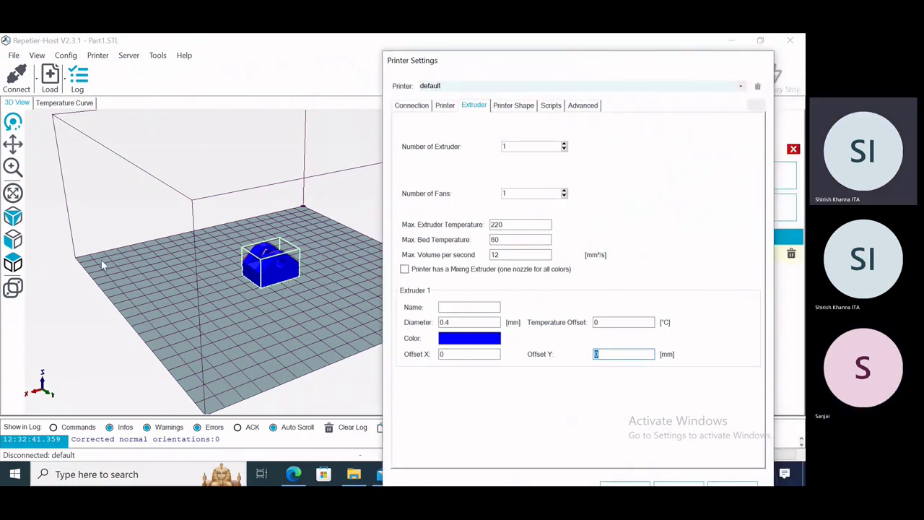
pyautogui.click(441, 353)
pyautogui.click(609, 354)
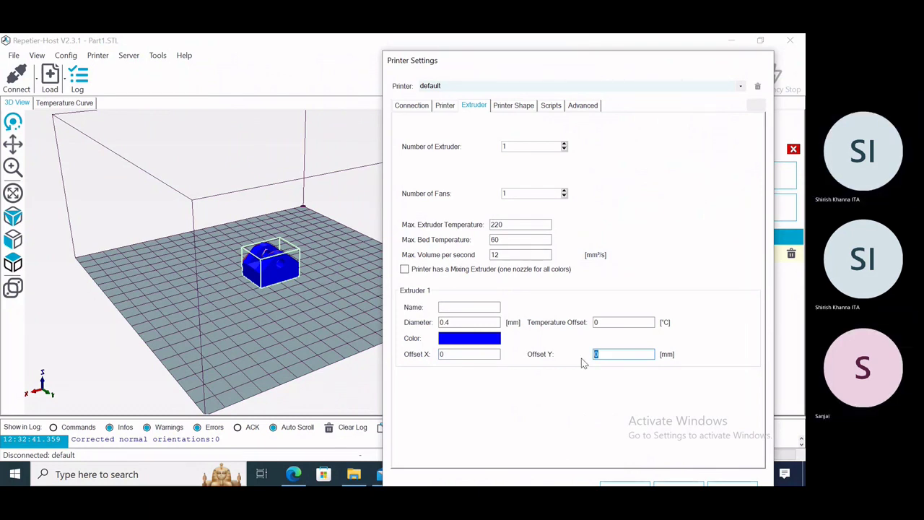
# Set both X Max and Y Max to 230 in the printer shape settings.
pyautogui.moveTo(465, 63); pyautogui.dragTo(377, 48)
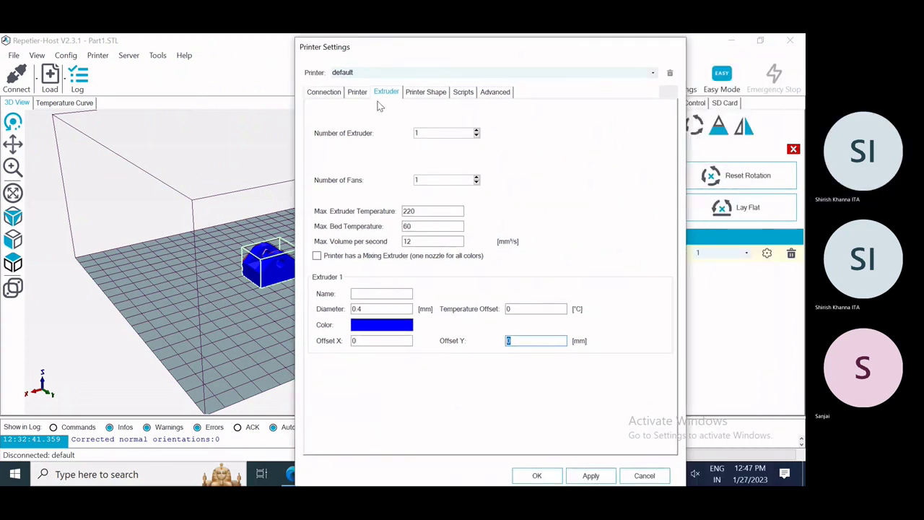
pyautogui.click(426, 92)
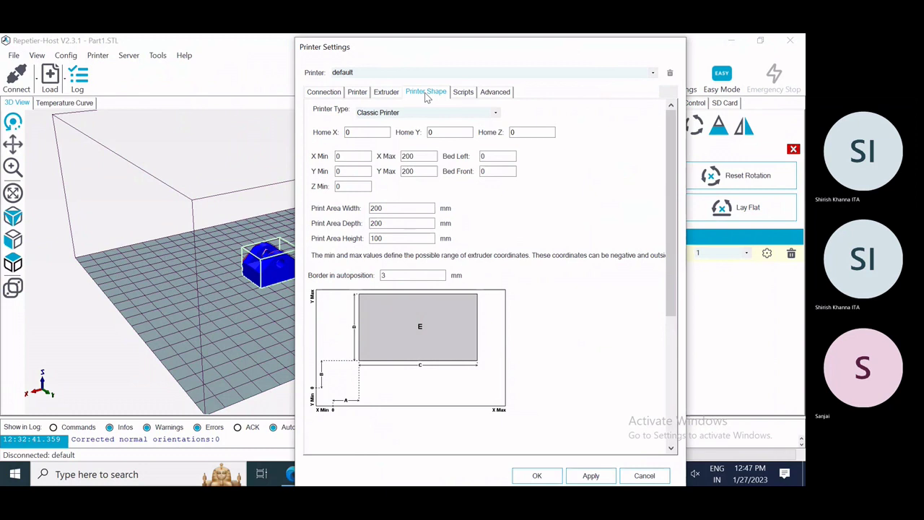
pyautogui.click(359, 189)
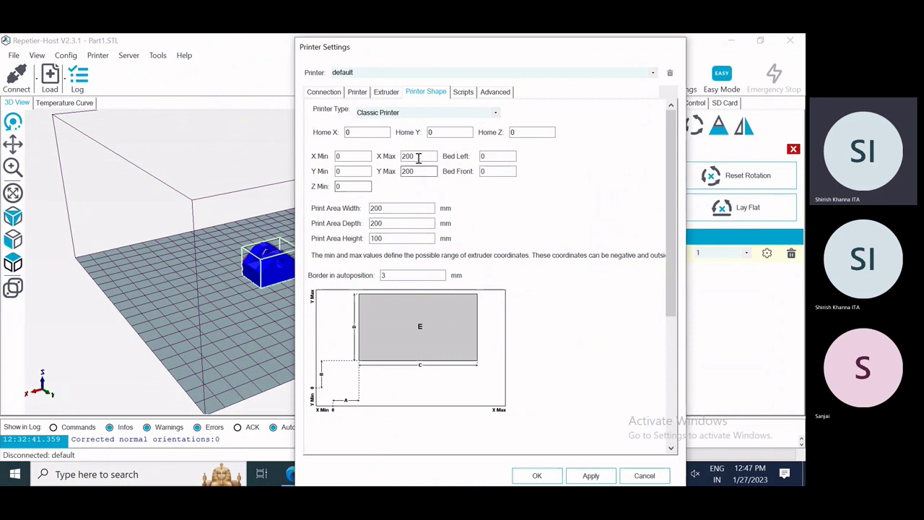
pyautogui.moveTo(419, 156); pyautogui.dragTo(396, 157)
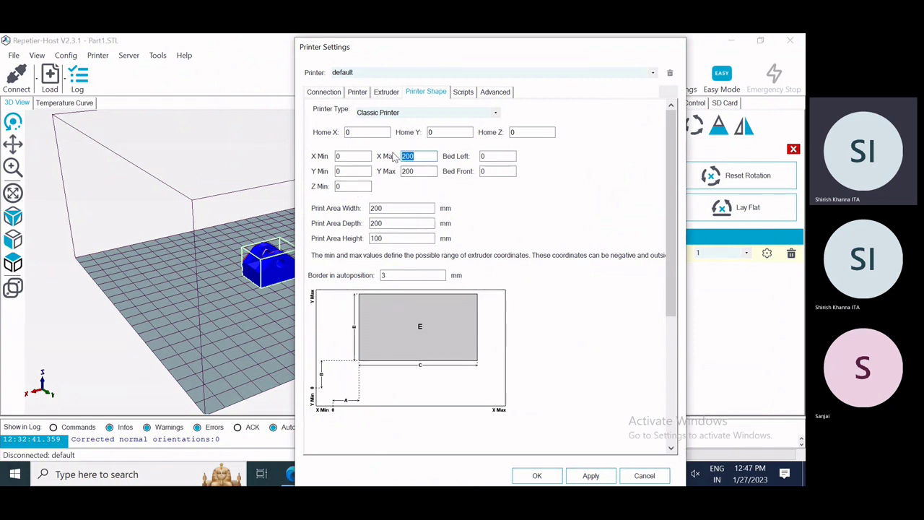
pyautogui.write('230')
pyautogui.moveTo(427, 171); pyautogui.dragTo(368, 175)
pyautogui.write('230')
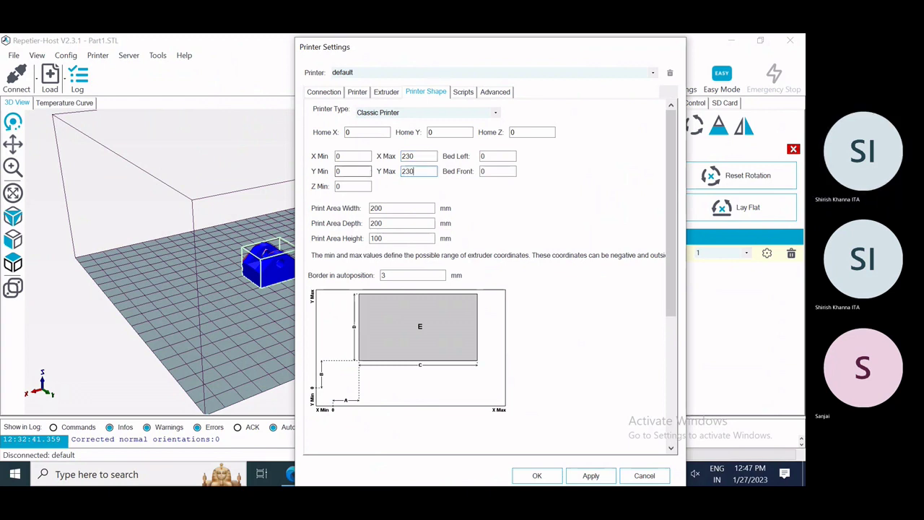
# Review the print area width, depth and height, the start code script and the post slice filter settings.
pyautogui.doubleClick(406, 208)
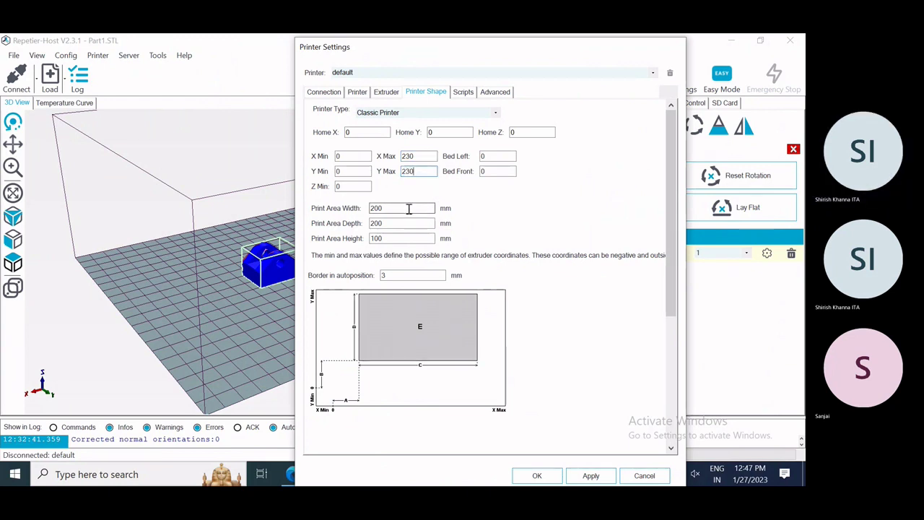
pyautogui.moveTo(380, 225); pyautogui.dragTo(369, 226)
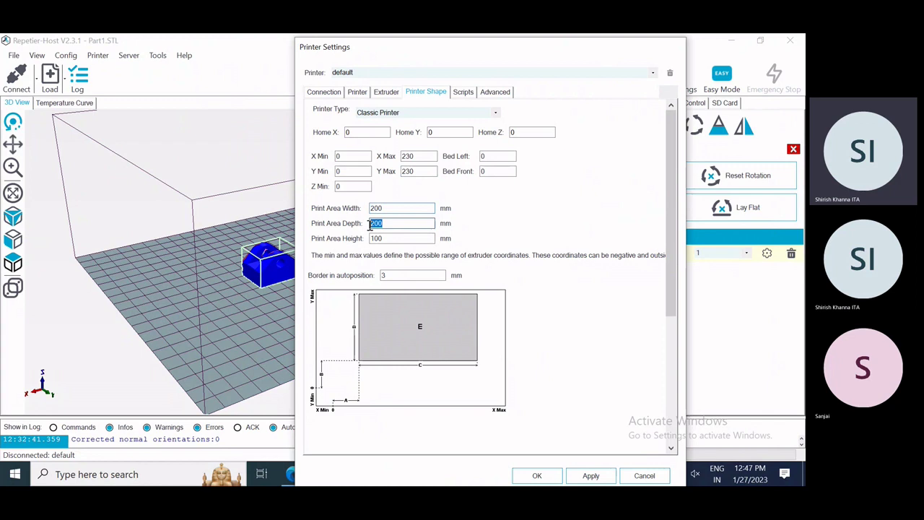
pyautogui.doubleClick(406, 242)
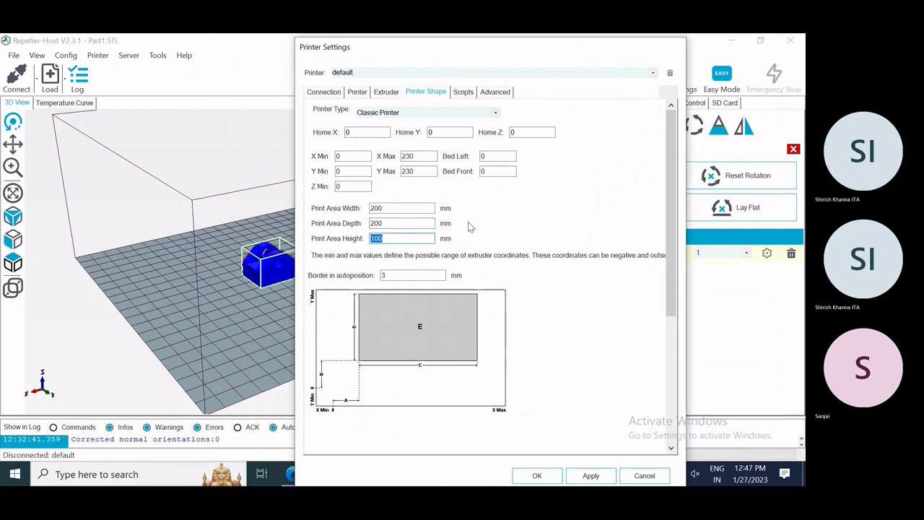
pyautogui.click(463, 93)
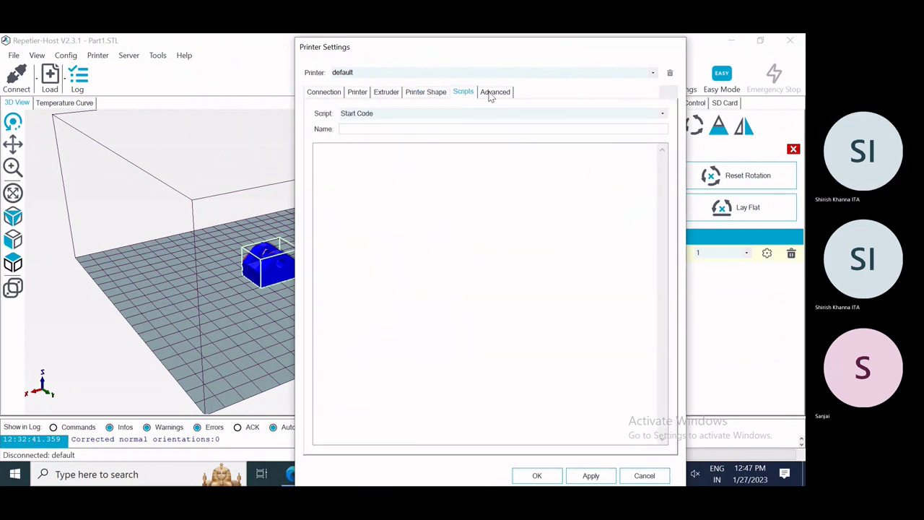
pyautogui.click(496, 93)
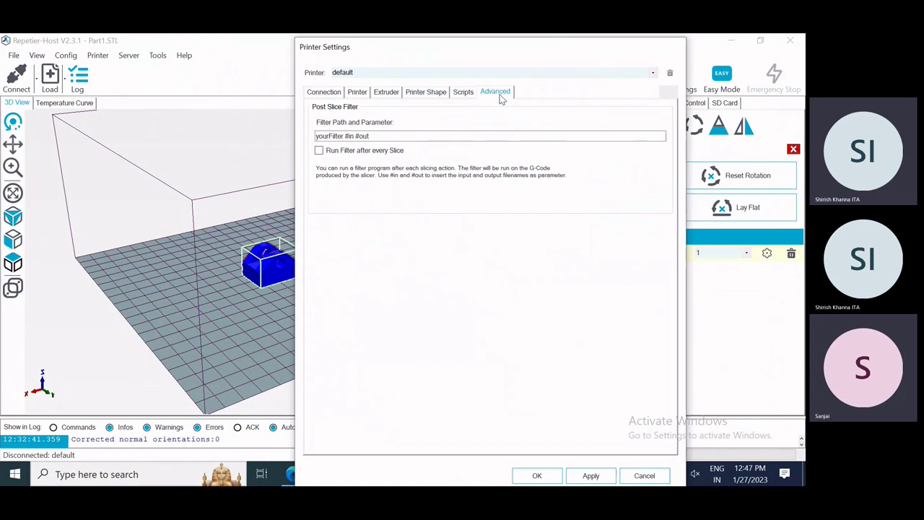
# Examine the Y Max limit and the print area width, depth and height fields in the printer shape settings.
pyautogui.click(463, 93)
pyautogui.click(430, 92)
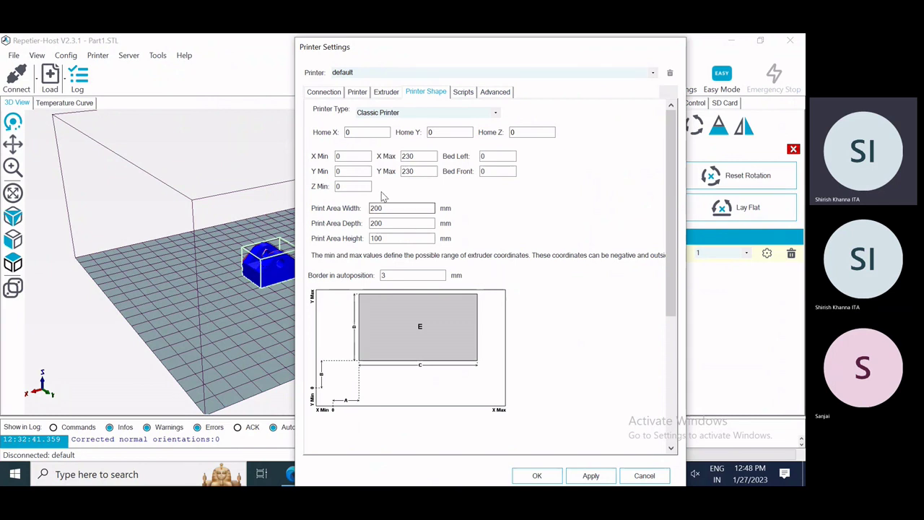
pyautogui.doubleClick(408, 171)
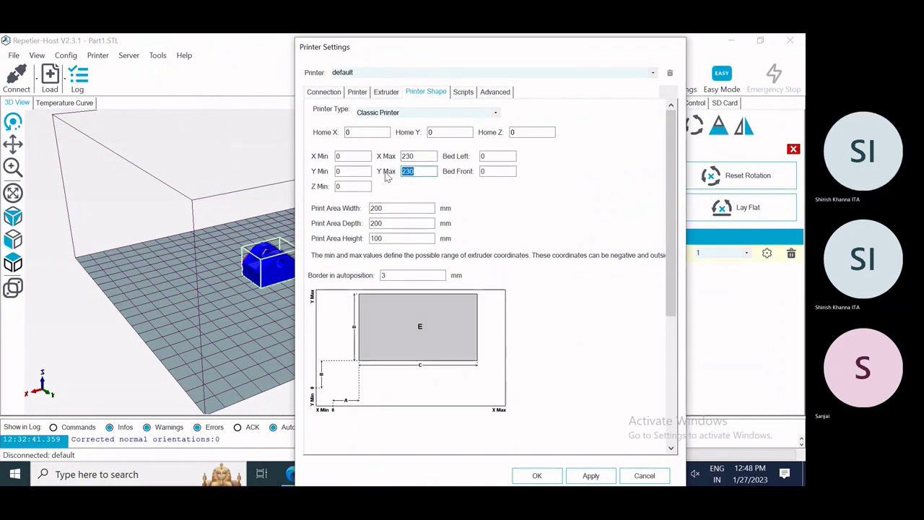
pyautogui.doubleClick(376, 208)
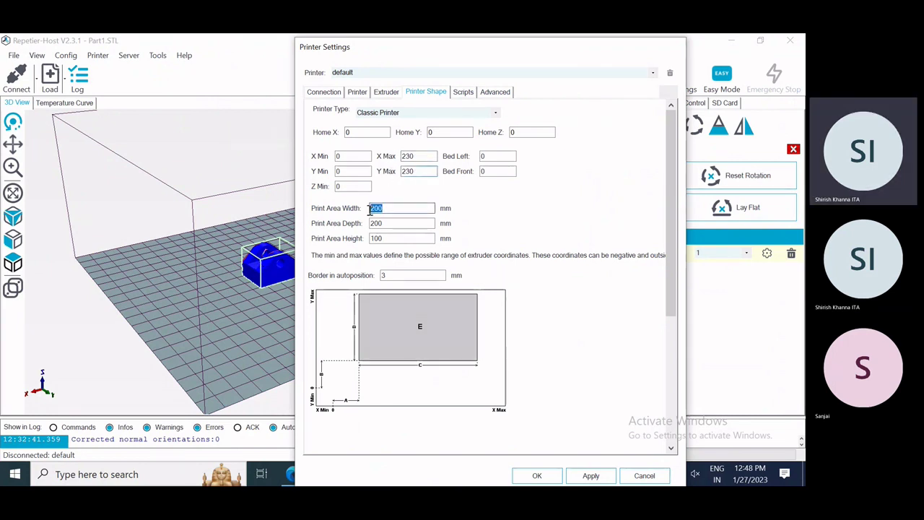
pyautogui.doubleClick(375, 223)
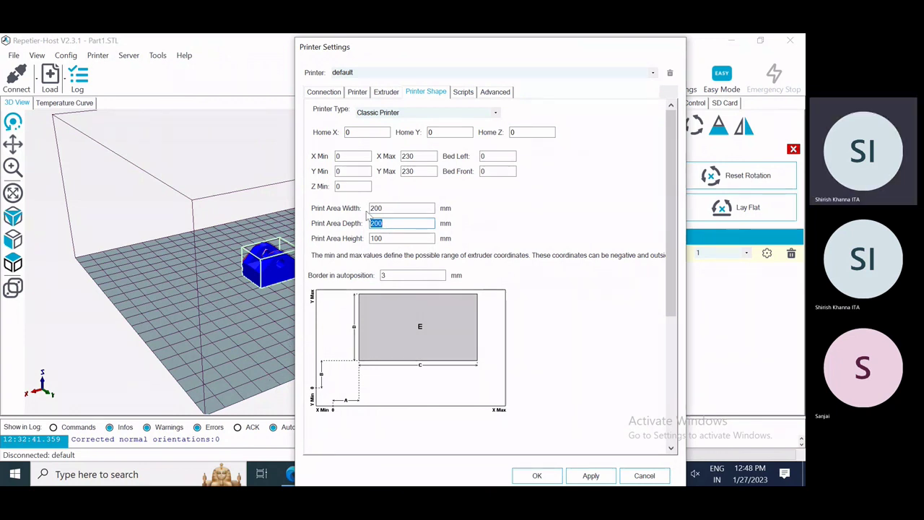
pyautogui.hotkey('shift', 'Tab')
pyautogui.press('Tab')
pyautogui.press('Tab')
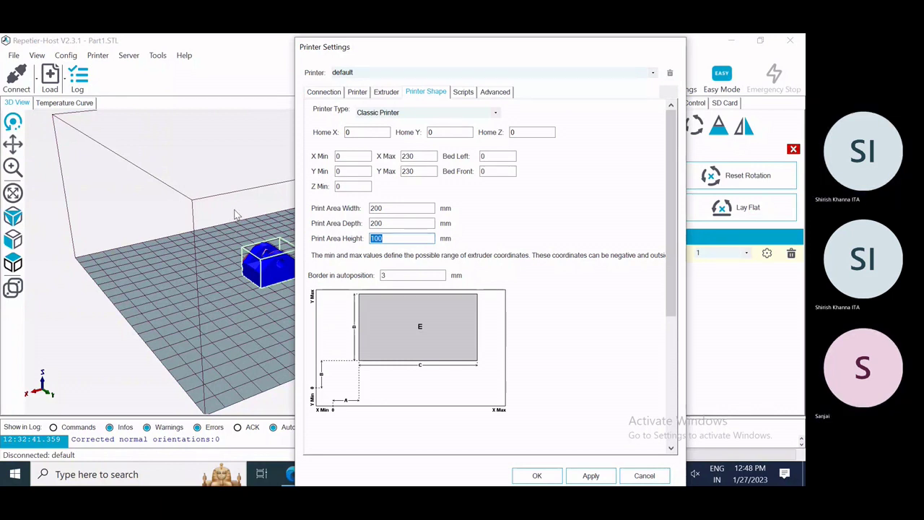
# Move the Printer Settings dialog aside to view the model on the print bed and uncover the object placement settings.
pyautogui.moveTo(365, 55); pyautogui.dragTo(397, 79)
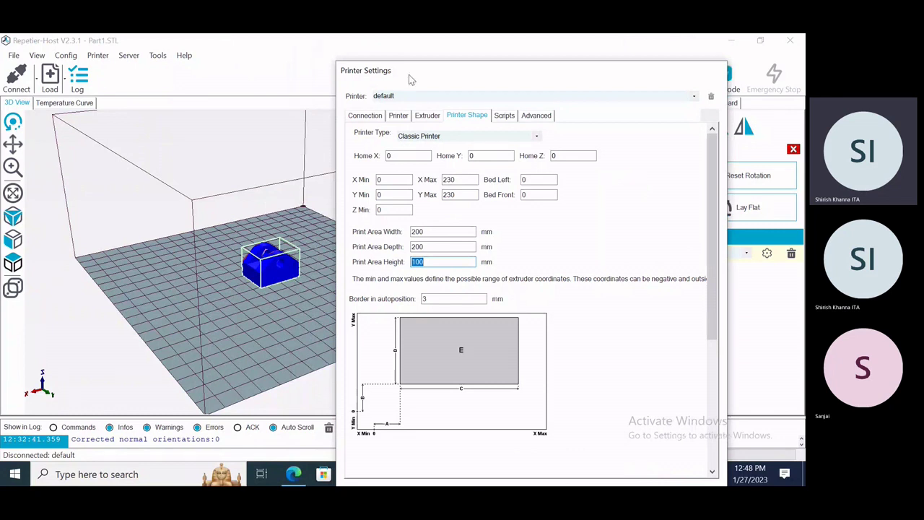
pyautogui.moveTo(410, 80); pyautogui.dragTo(271, 76)
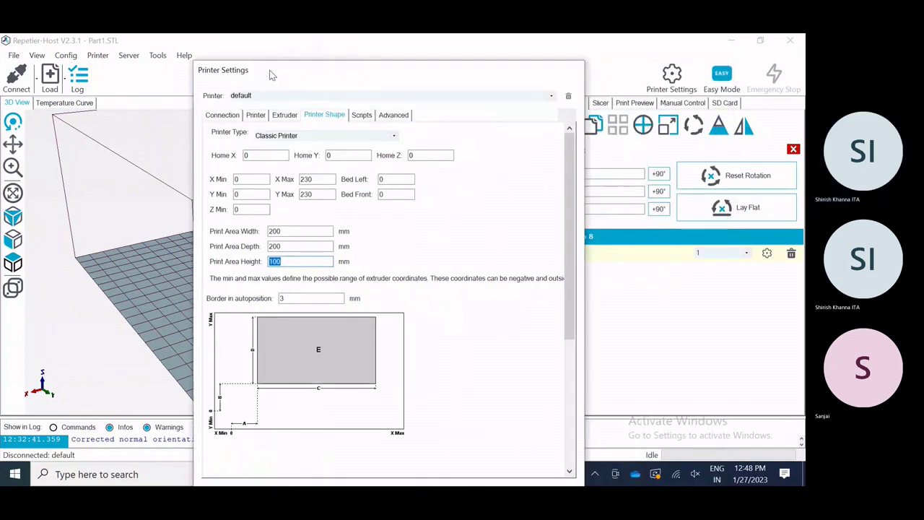
pyautogui.moveTo(273, 73); pyautogui.dragTo(194, 63)
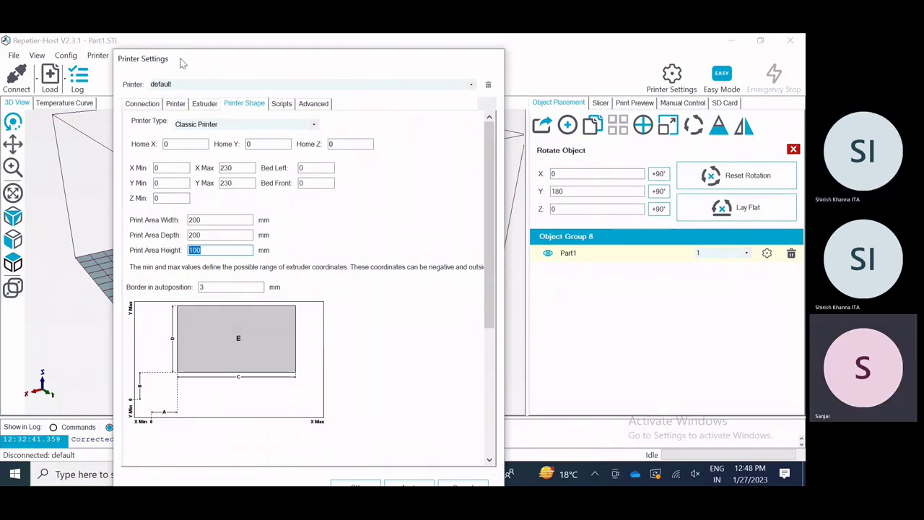
pyautogui.moveTo(181, 59); pyautogui.dragTo(159, 49)
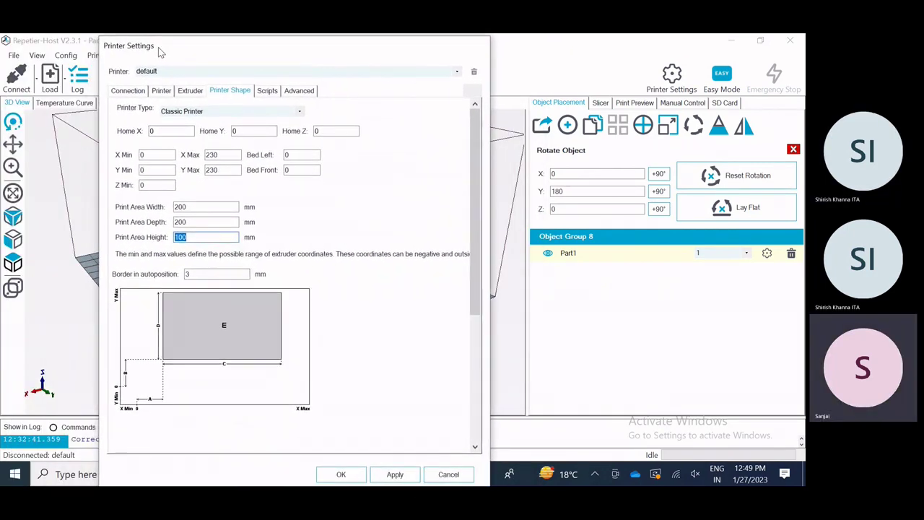